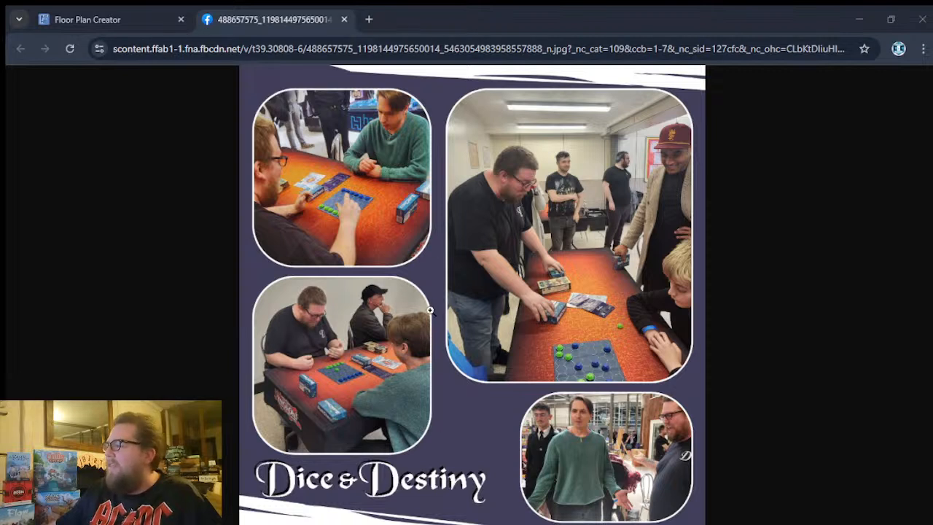
- Close the event photo tab to return to the CGC floor plan
click(345, 20)
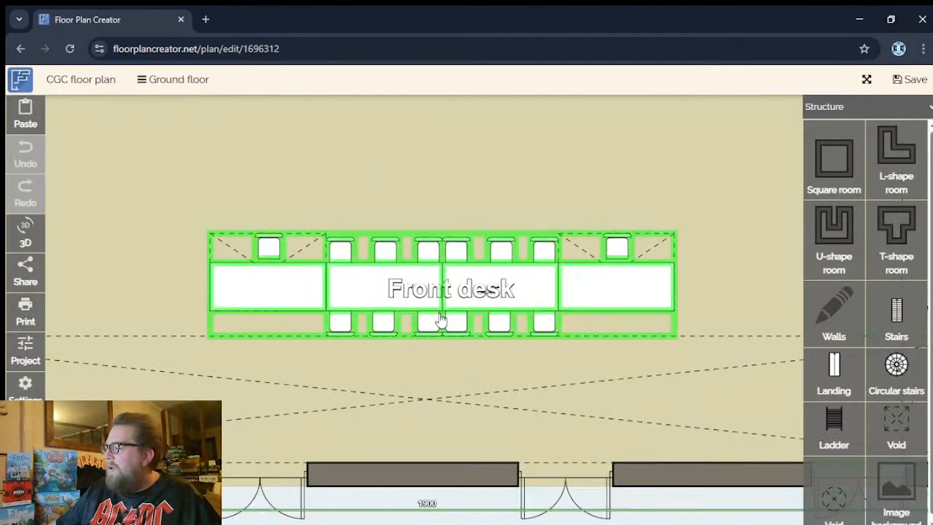
click(880, 86)
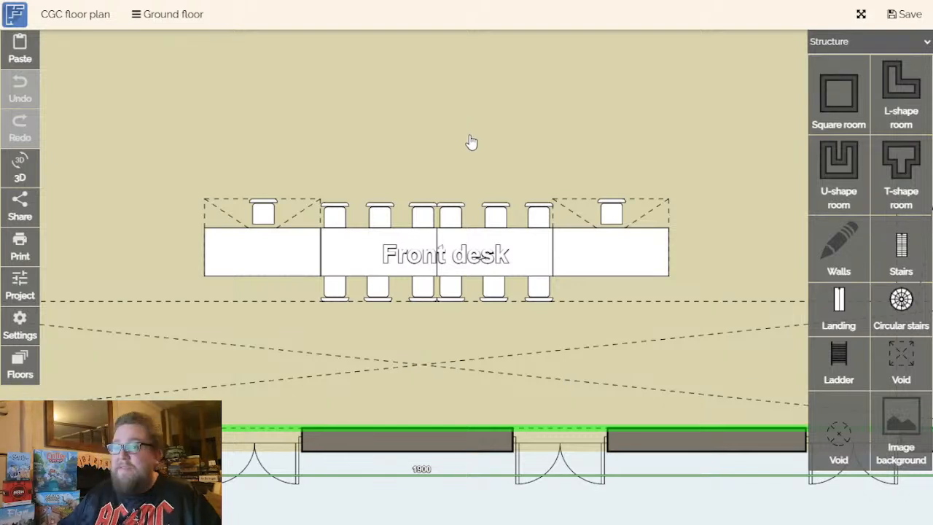
- Examine the entrance hall layout from the front desk up to Arcadia Game Tables and The Queen's Hand
scroll(471, 144, down, 1)
drag(500, 130, 498, 236)
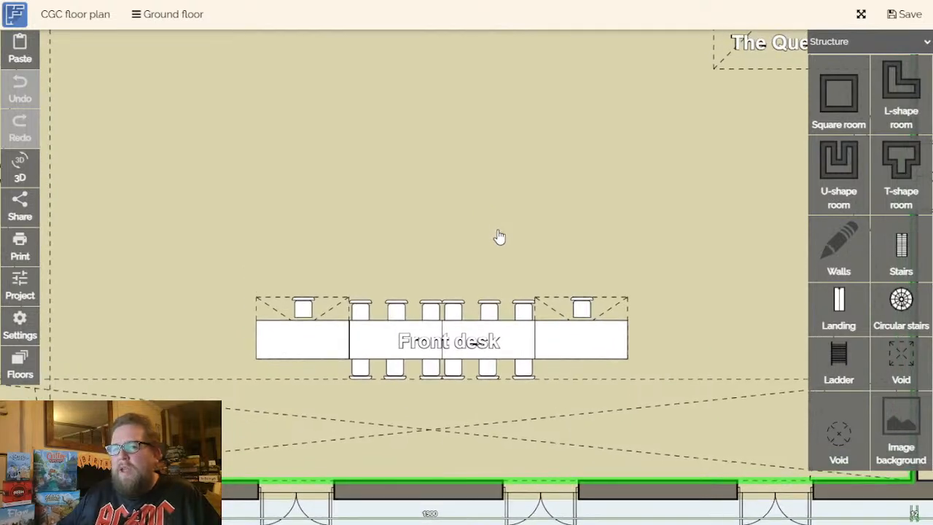
scroll(498, 234, down, 1)
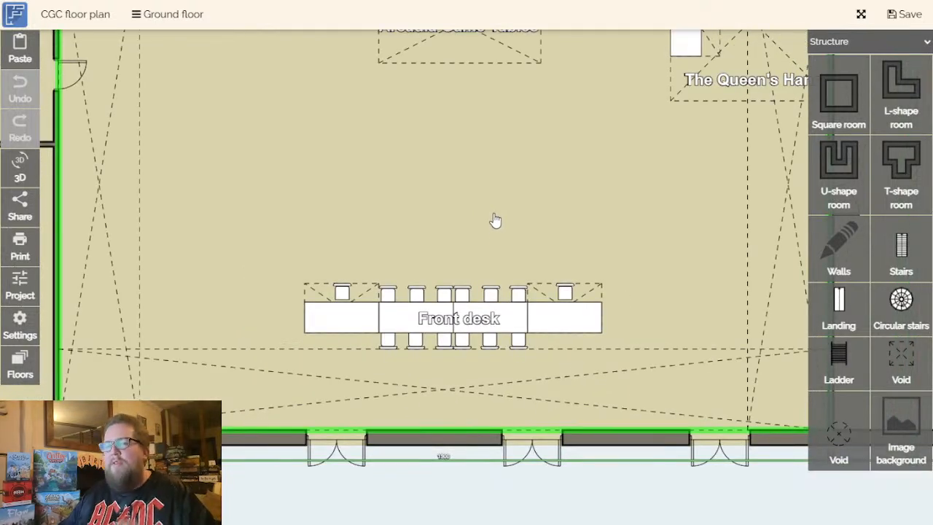
scroll(503, 221, down, 1)
scroll(503, 221, up, 1)
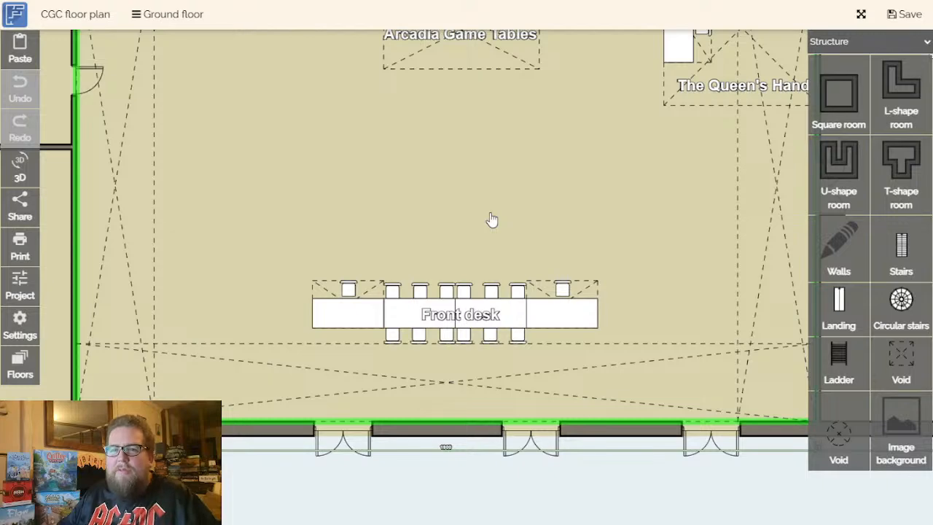
drag(496, 206, 488, 214)
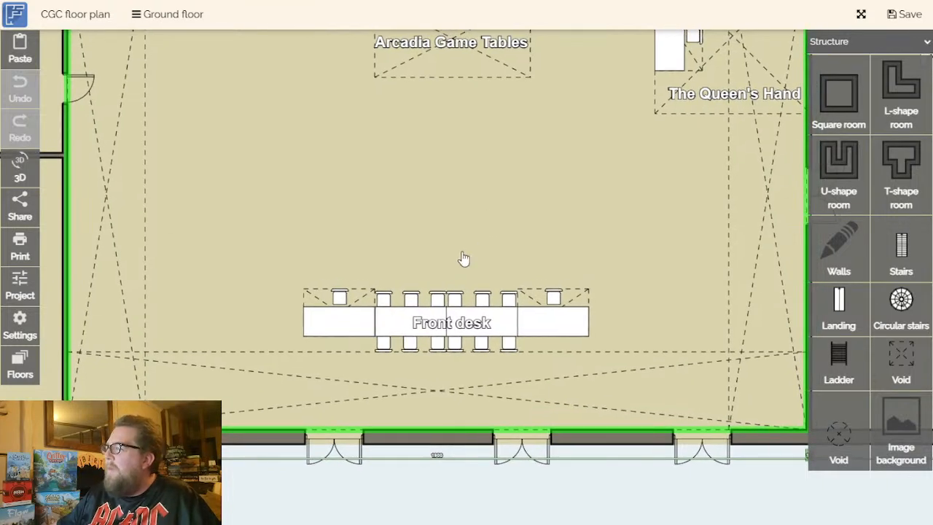
scroll(464, 258, down, 2)
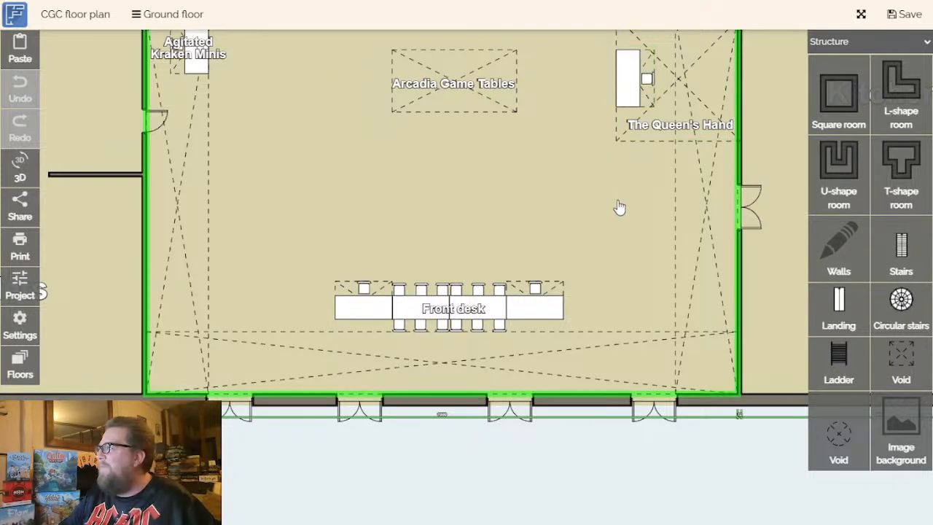
drag(614, 213, 555, 319)
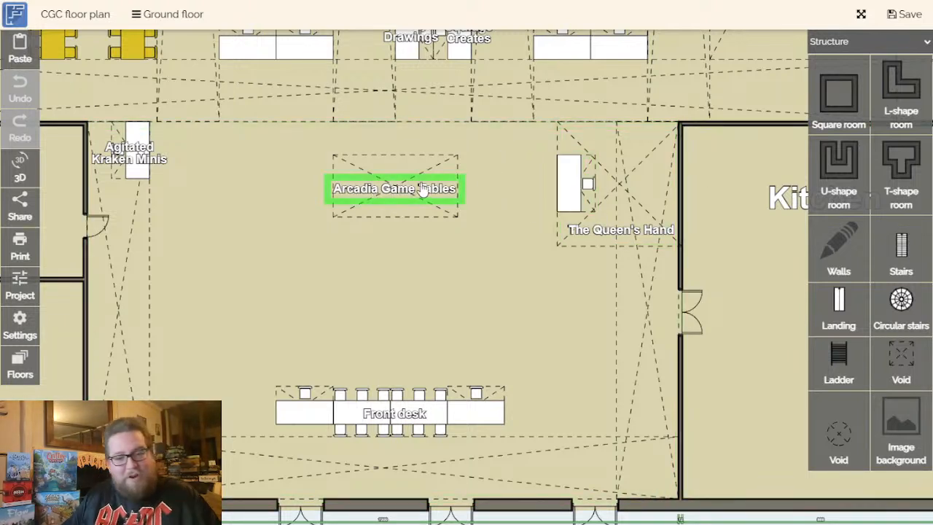
scroll(436, 270, up, 1)
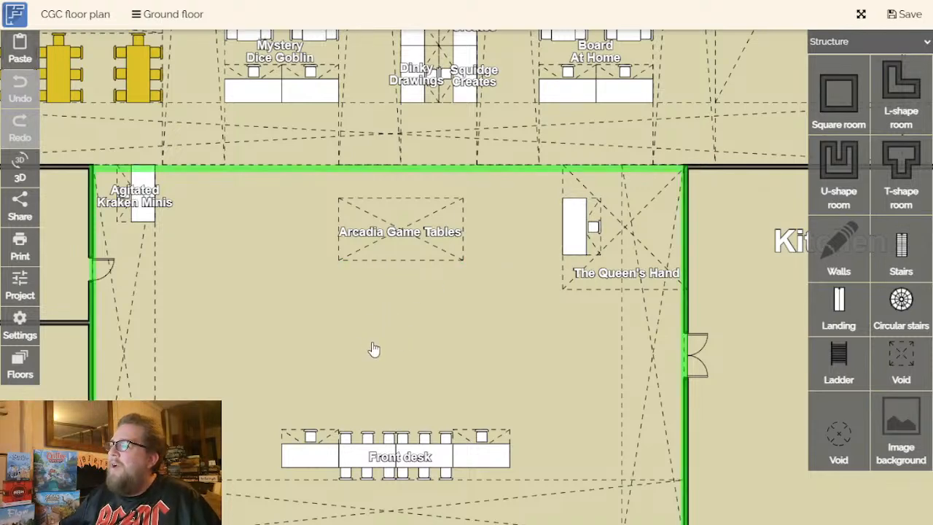
drag(452, 316, 473, 337)
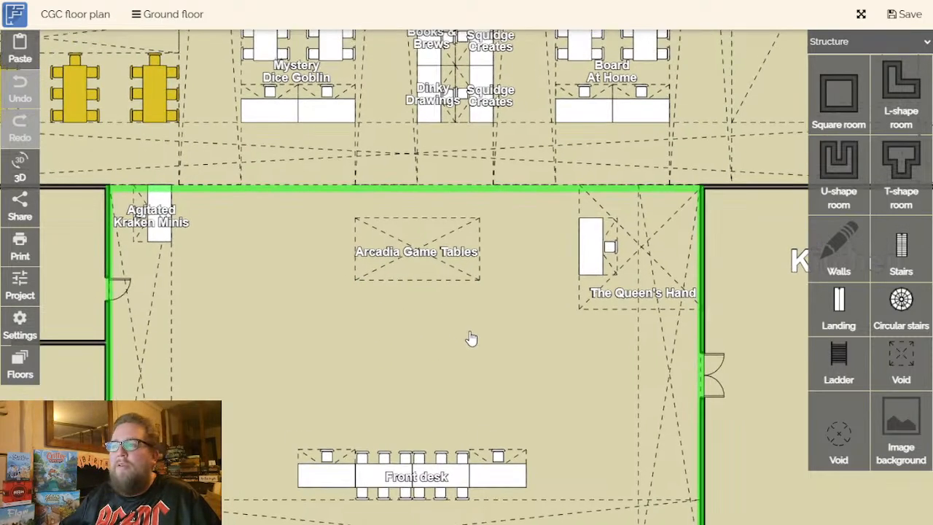
- Survey the main hall's trader aisles between the RPG Zone and the Hachette Games area
drag(448, 292, 472, 473)
click(443, 284)
drag(473, 374, 465, 440)
drag(469, 326, 468, 429)
drag(552, 302, 554, 324)
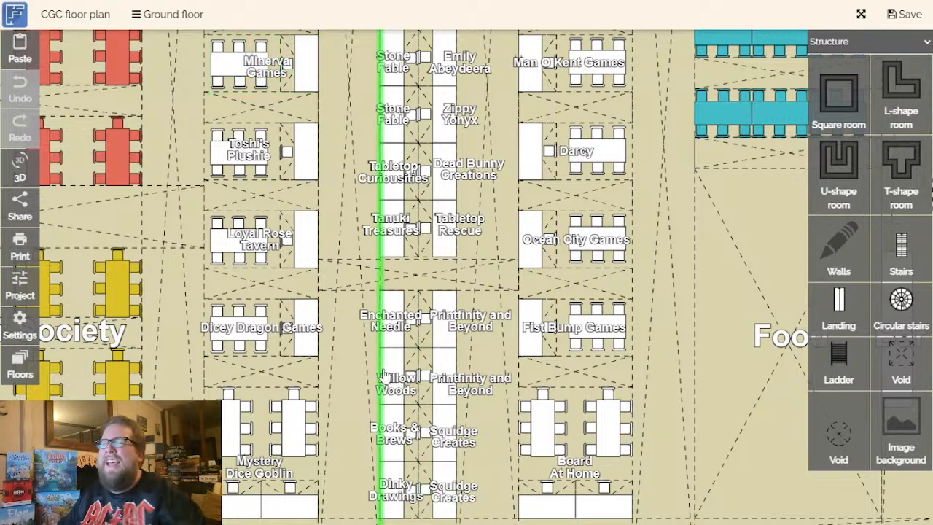
scroll(467, 321, down, 2)
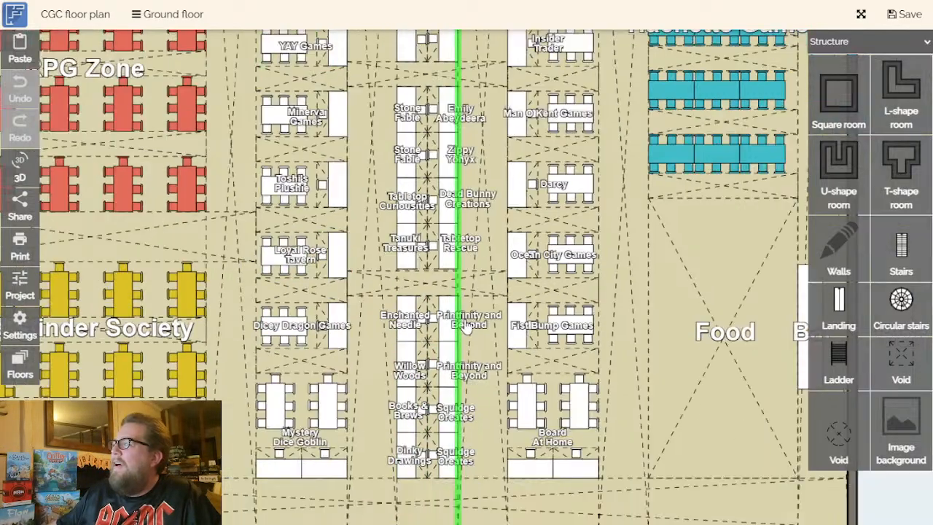
scroll(467, 302, down, 4)
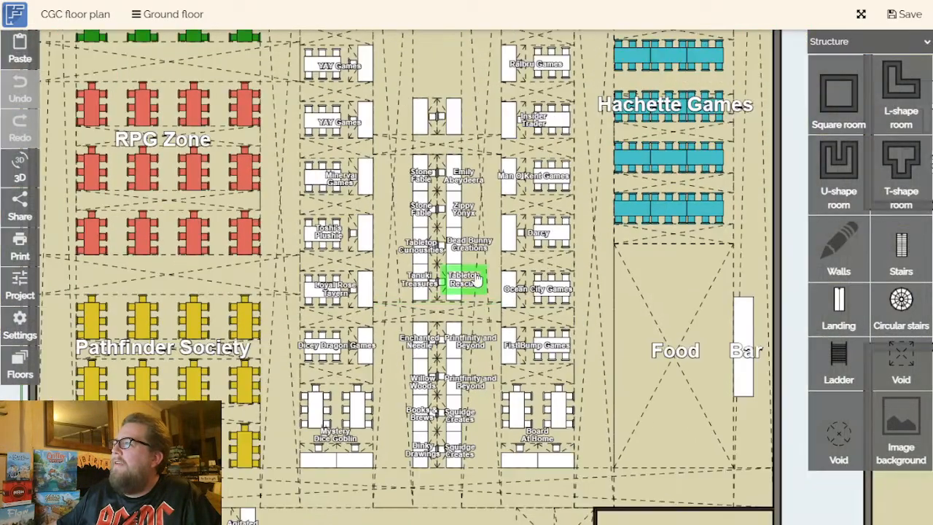
scroll(445, 343, down, 3)
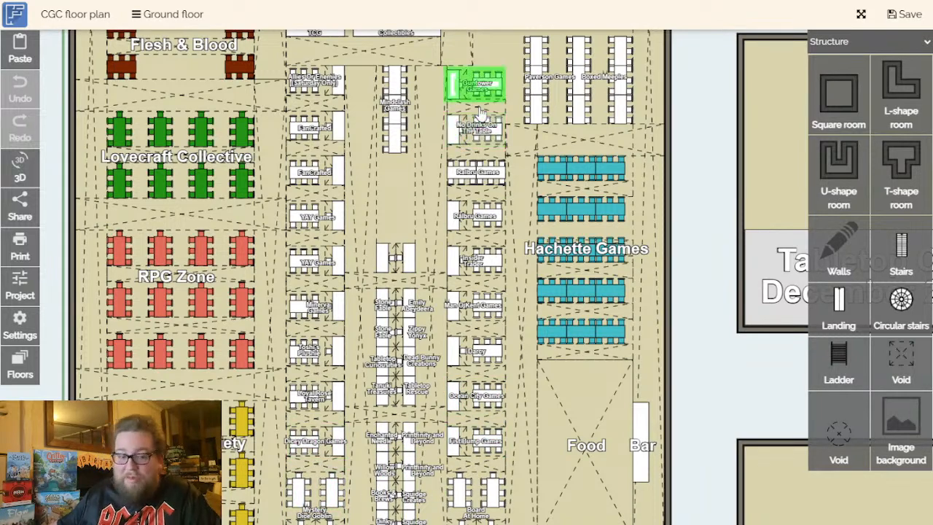
drag(383, 464, 398, 420)
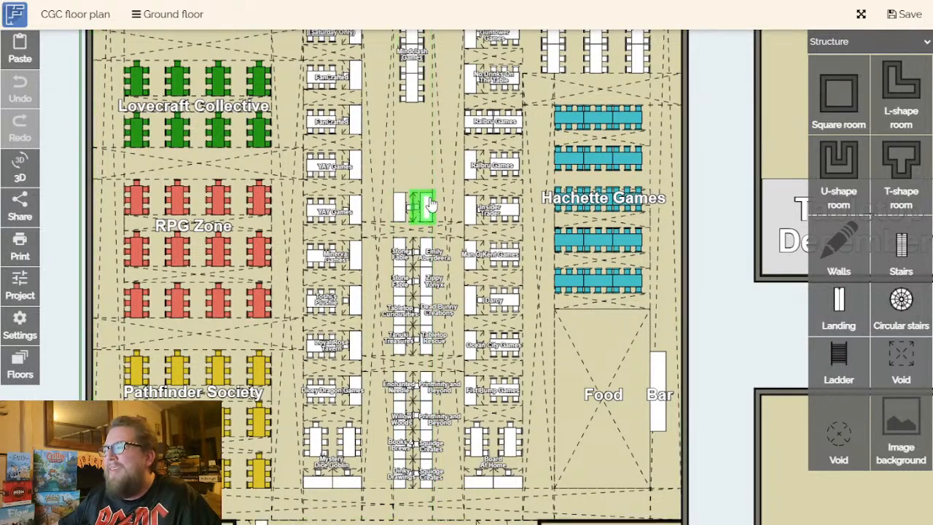
- Inspect the trader stands at the entrance end of the main hall, from Board At Home to Willow Woods and Enchanted Needle
scroll(445, 392, up, 1)
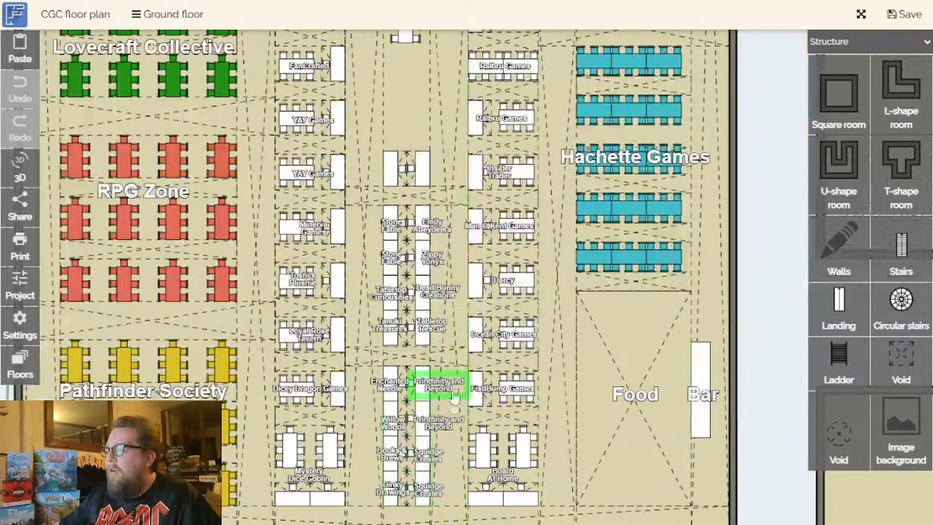
scroll(454, 388, up, 1)
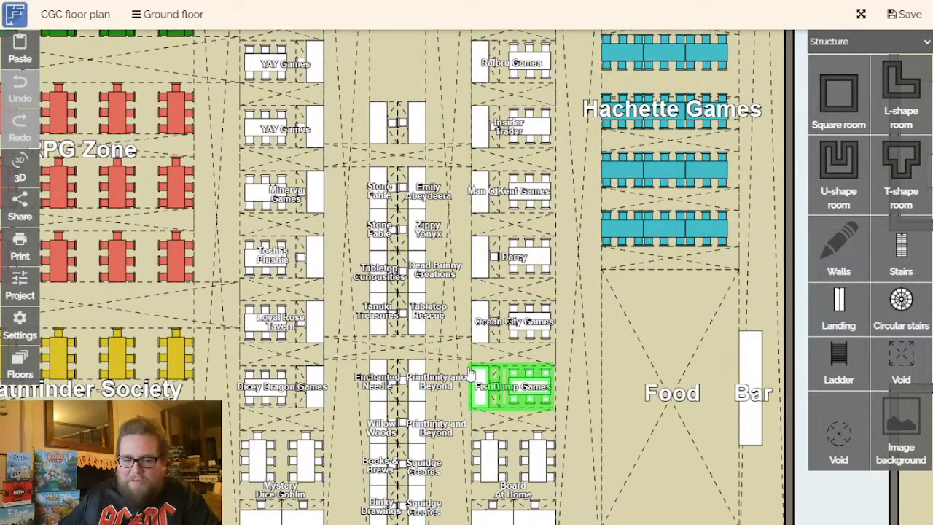
scroll(472, 358, down, 2)
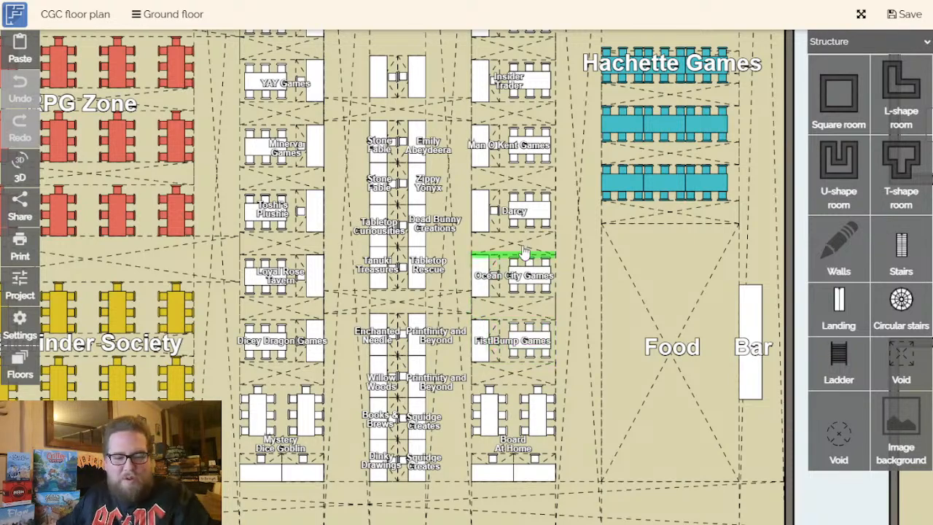
scroll(561, 335, down, 2)
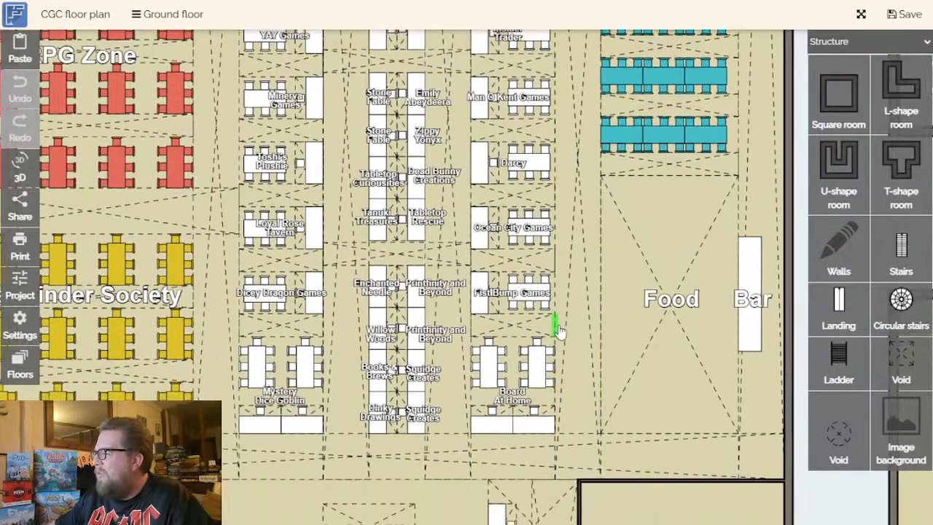
scroll(489, 409, up, 1)
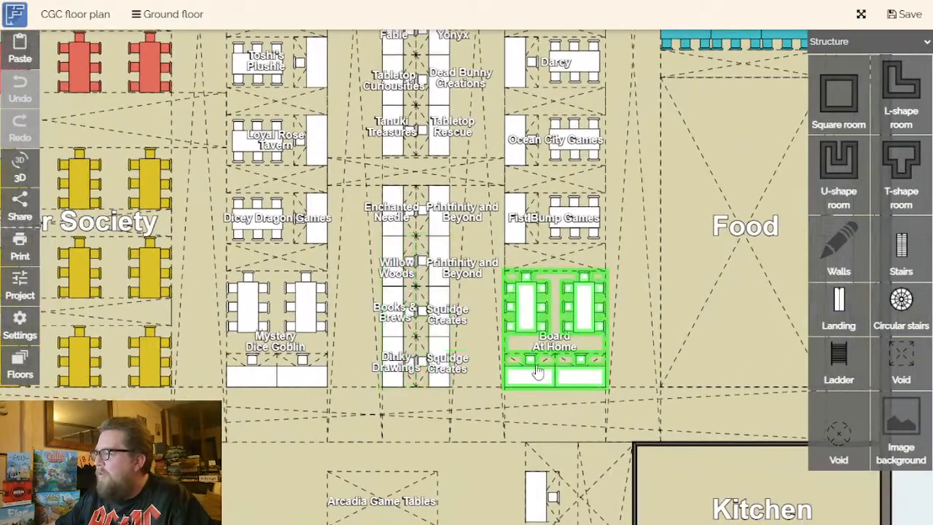
scroll(565, 357, up, 1)
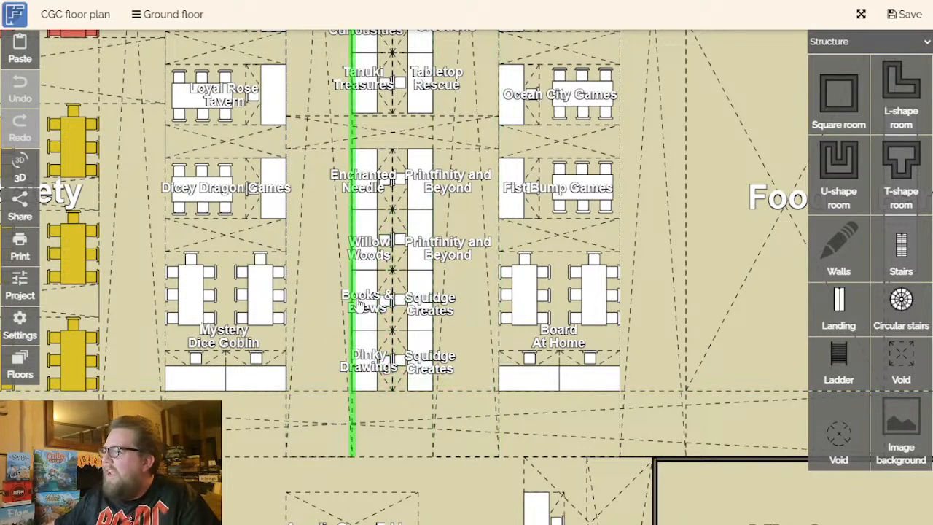
scroll(361, 245, up, 2)
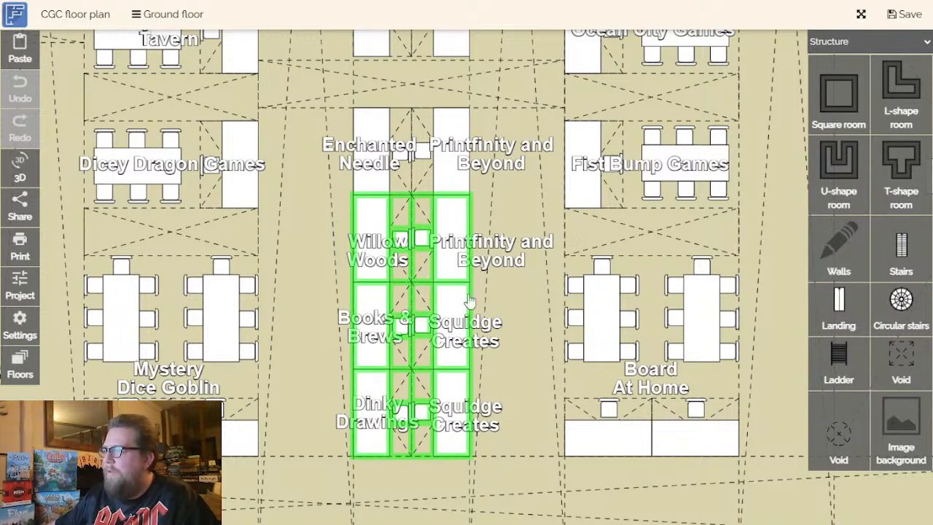
drag(520, 301, 500, 350)
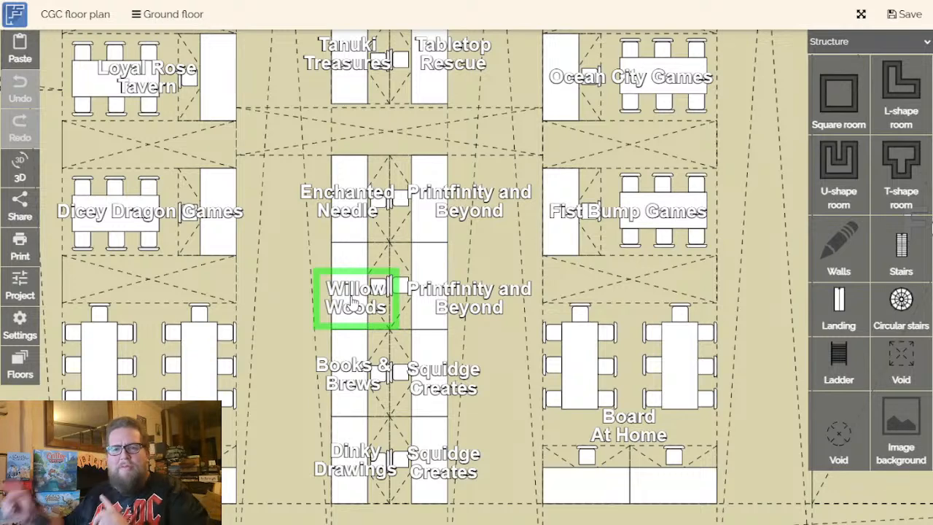
drag(507, 277, 491, 305)
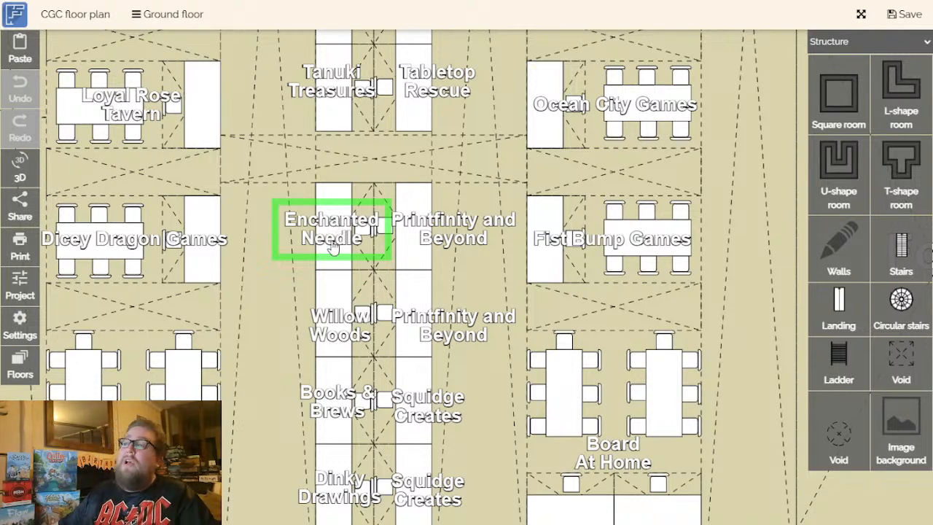
drag(520, 280, 479, 315)
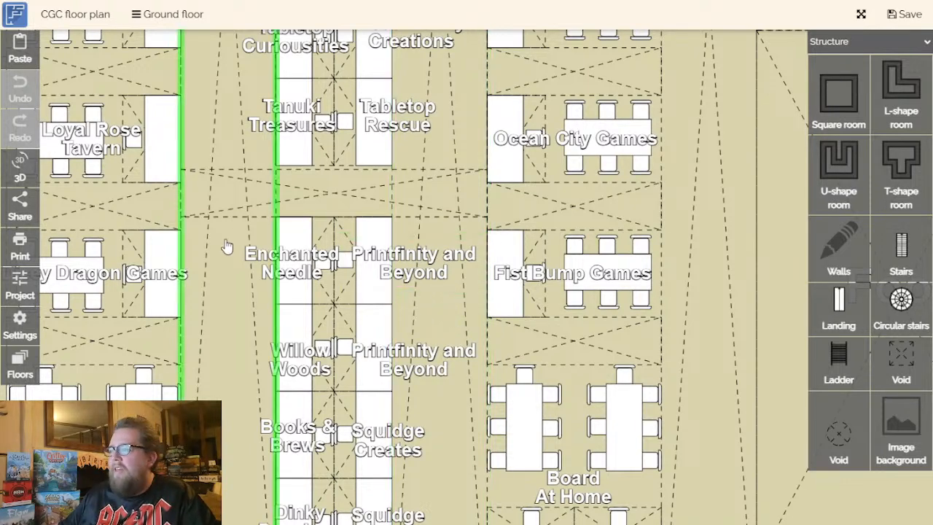
- Inspect the central trader stands from Printfinity and Beyond through Tanuki Treasures and Tabletop Rescue up to Stone Fable
drag(315, 290, 335, 369)
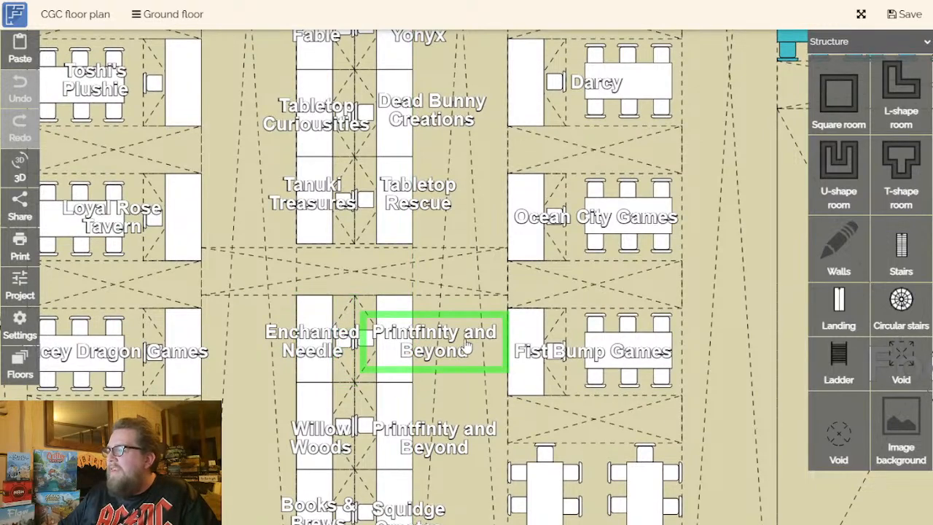
drag(452, 352, 472, 346)
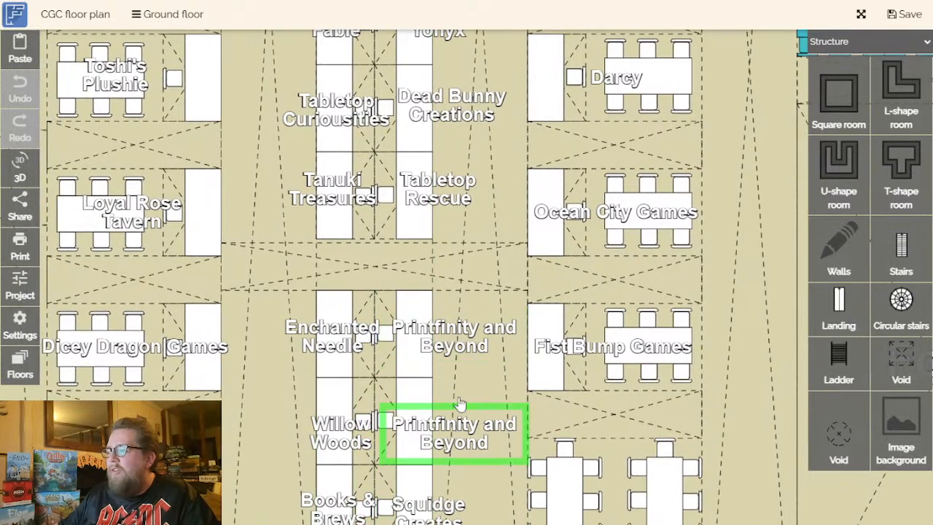
drag(417, 322, 426, 404)
scroll(381, 351, down, 1)
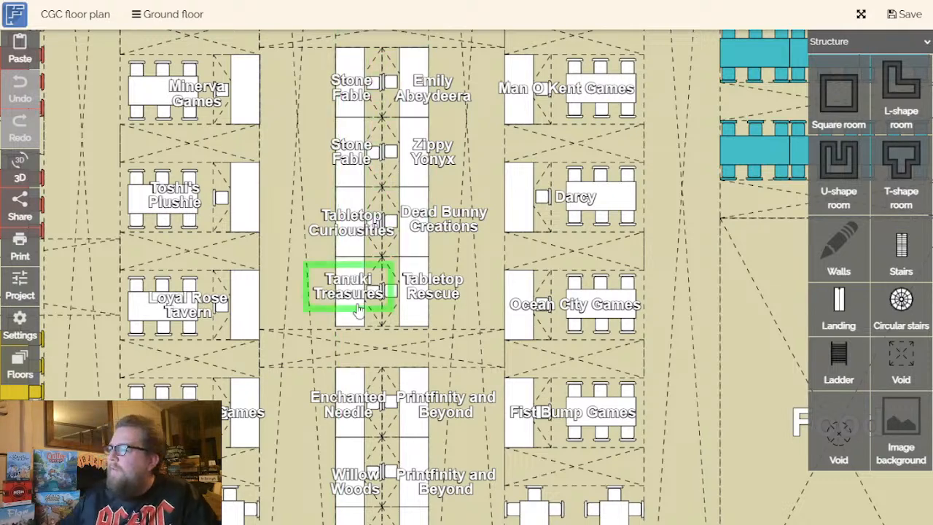
drag(451, 299, 428, 361)
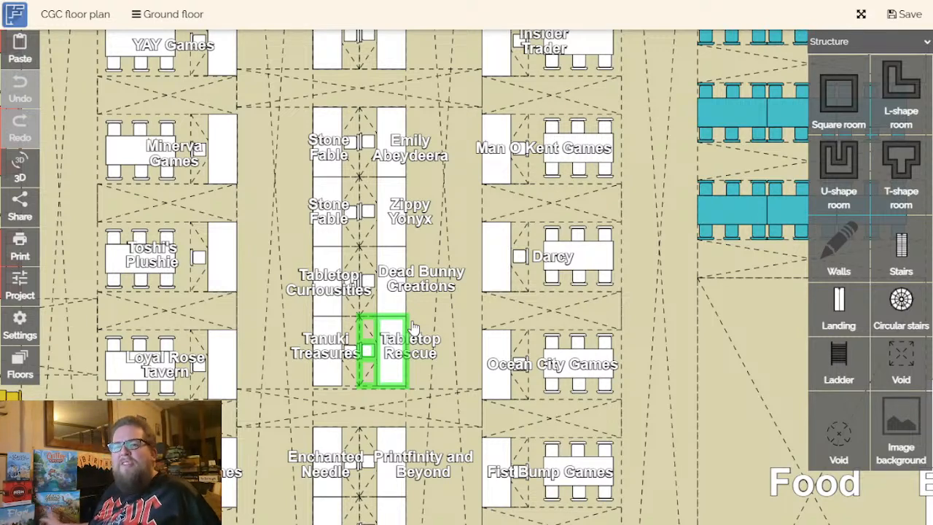
click(421, 220)
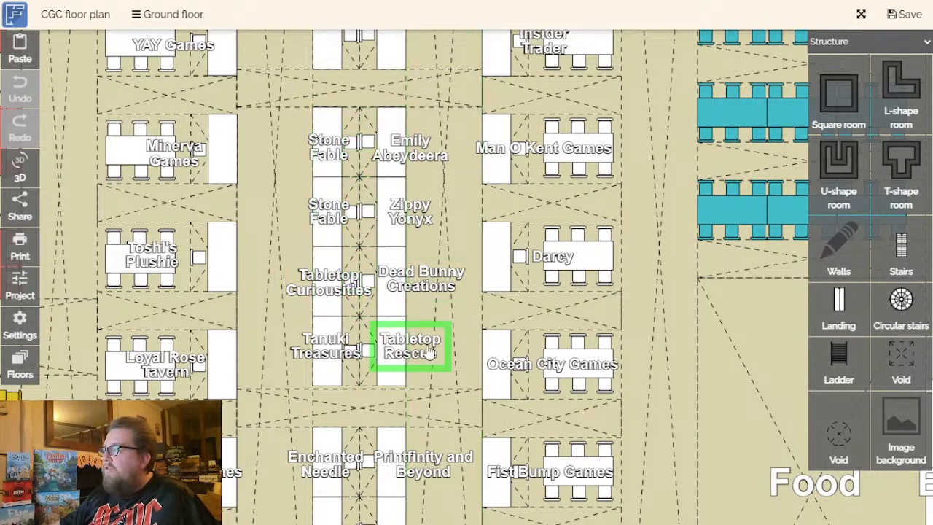
drag(466, 305, 484, 377)
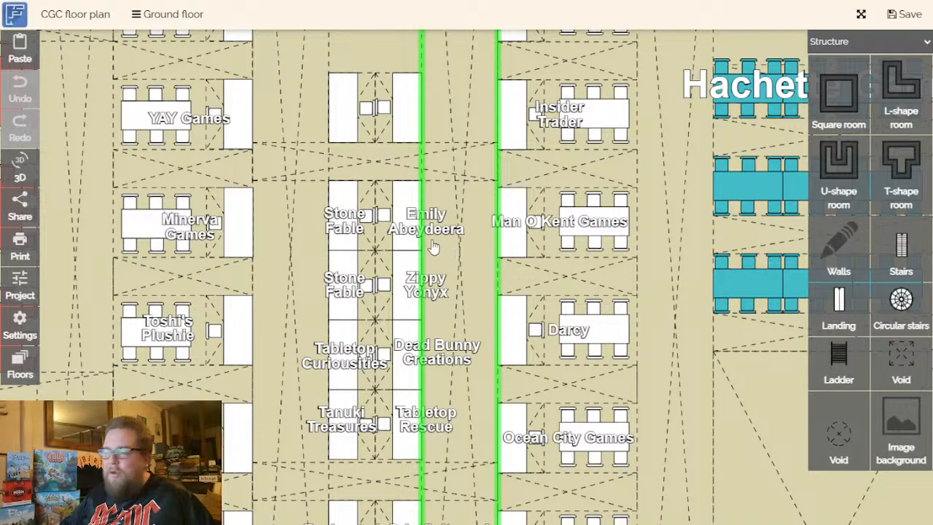
drag(442, 248, 454, 324)
- Inspect the stands in the trader column nearest Pathfinder Society, from Mystery Dice Goblin through Dicey Dragon Games to Loyal Rose Tavern
drag(398, 399, 463, 88)
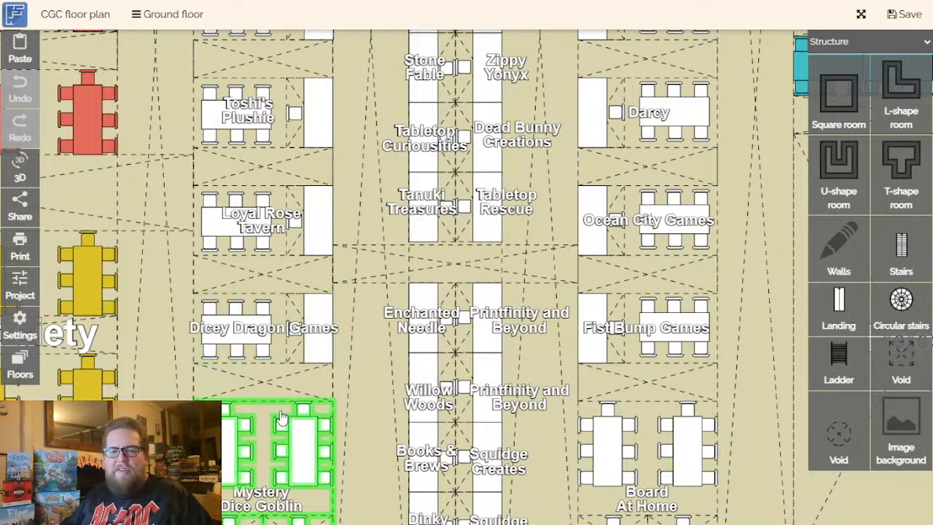
drag(370, 346, 408, 386)
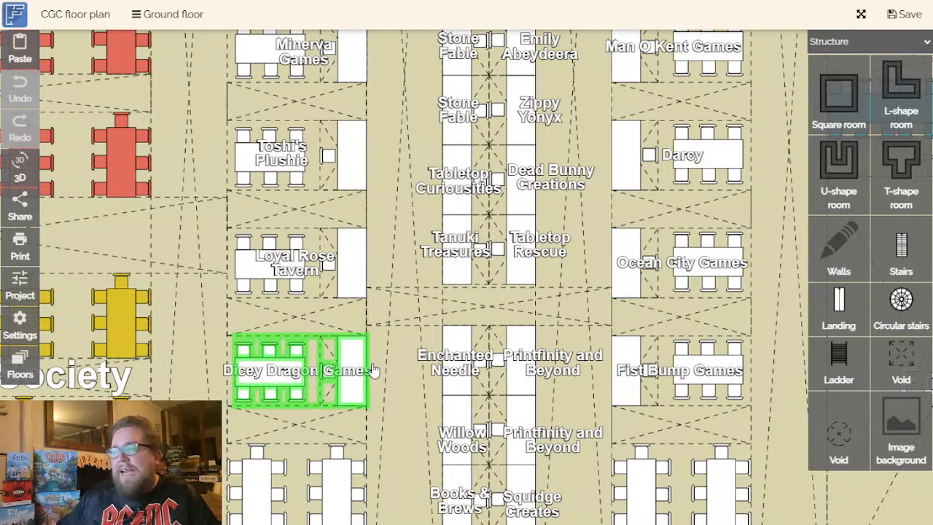
scroll(350, 378, up, 2)
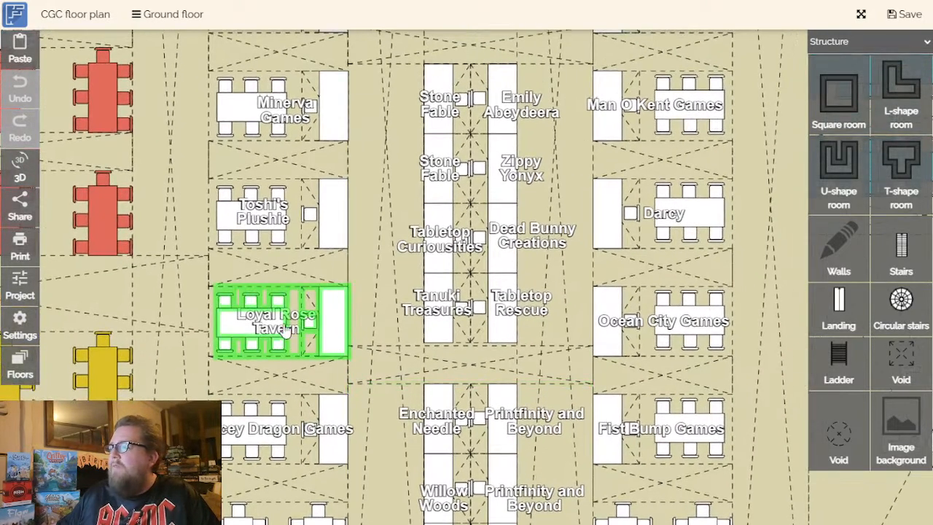
scroll(353, 321, up, 1)
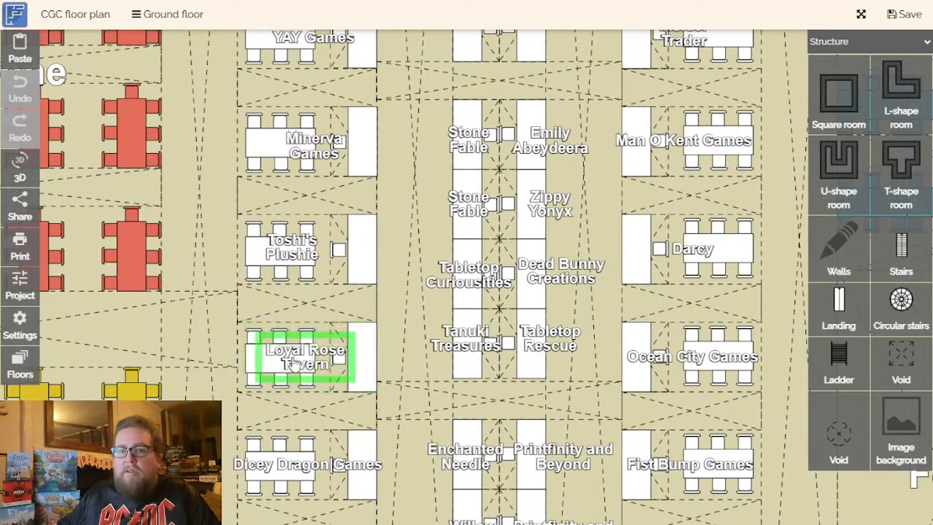
- Inspect the trader stands from Loyal Rose Tavern through Toshi's Plushie and Minerva Games to the two YAY Games stands
click(309, 371)
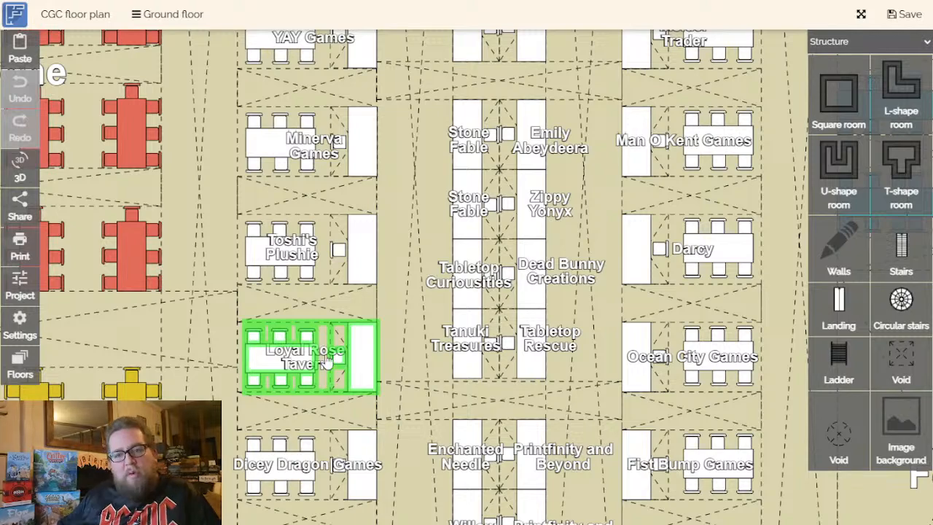
drag(389, 340, 382, 396)
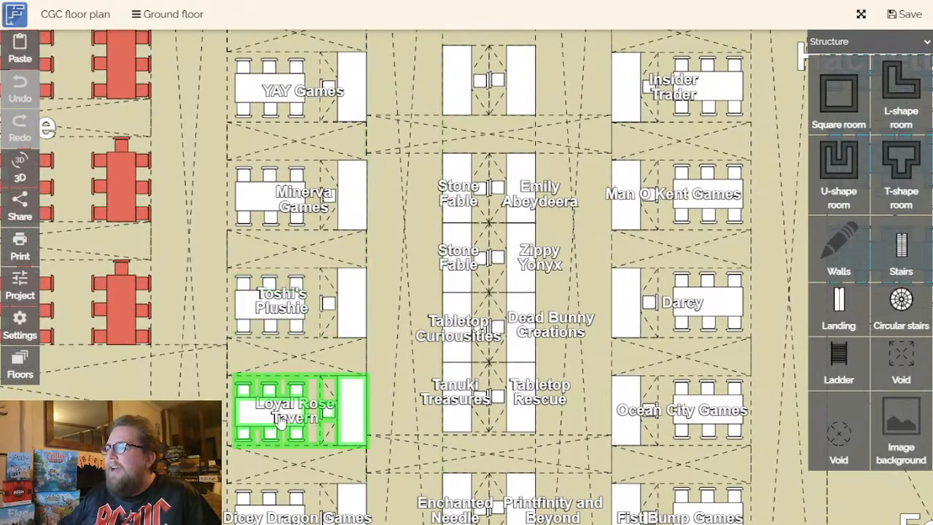
drag(304, 374, 298, 418)
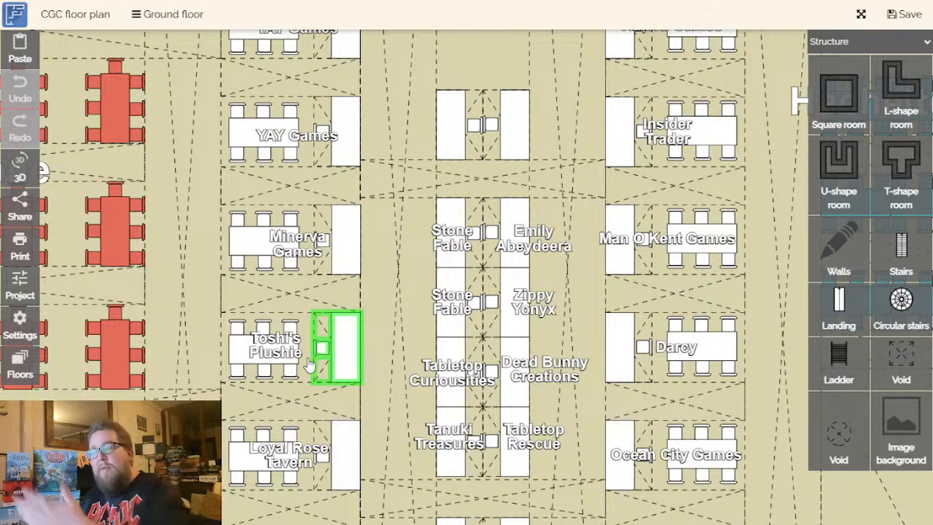
drag(317, 361, 301, 428)
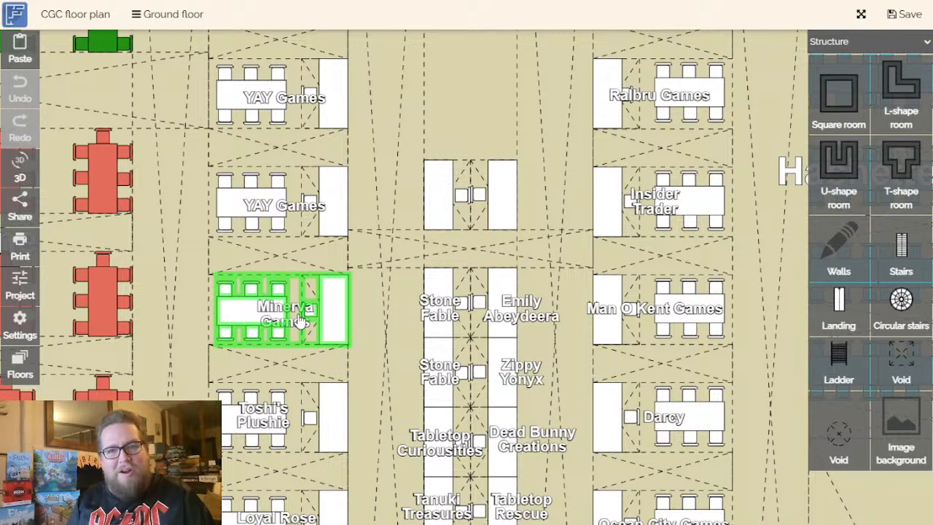
drag(383, 280, 352, 384)
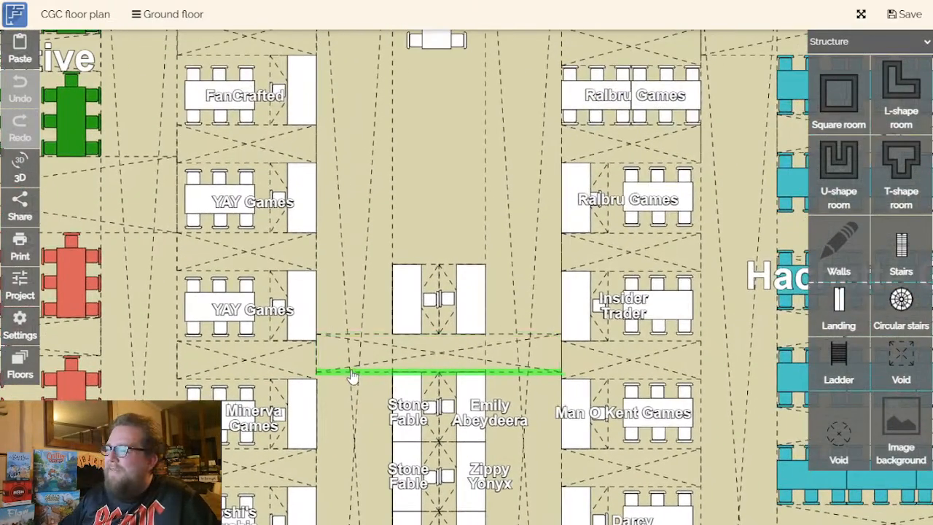
drag(362, 273, 377, 333)
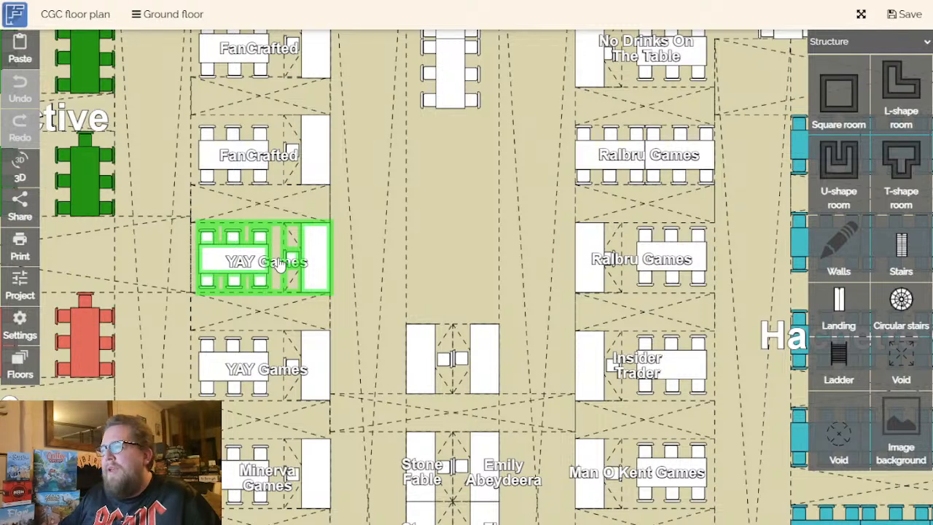
drag(437, 291, 465, 300)
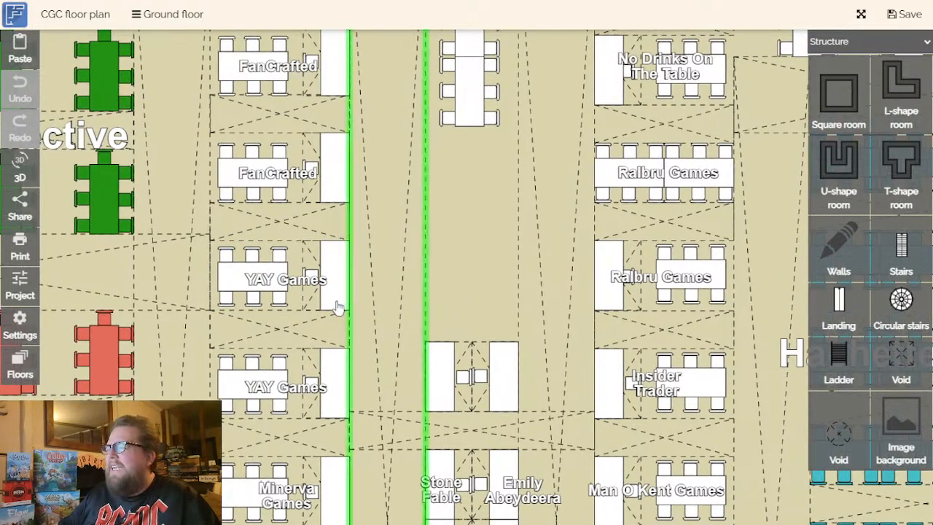
- Inspect the FanCrafted stands and the Allies Or Enemies (Saturday Only) stand at the end of the same trader column
drag(414, 266, 503, 414)
scroll(328, 341, up, 2)
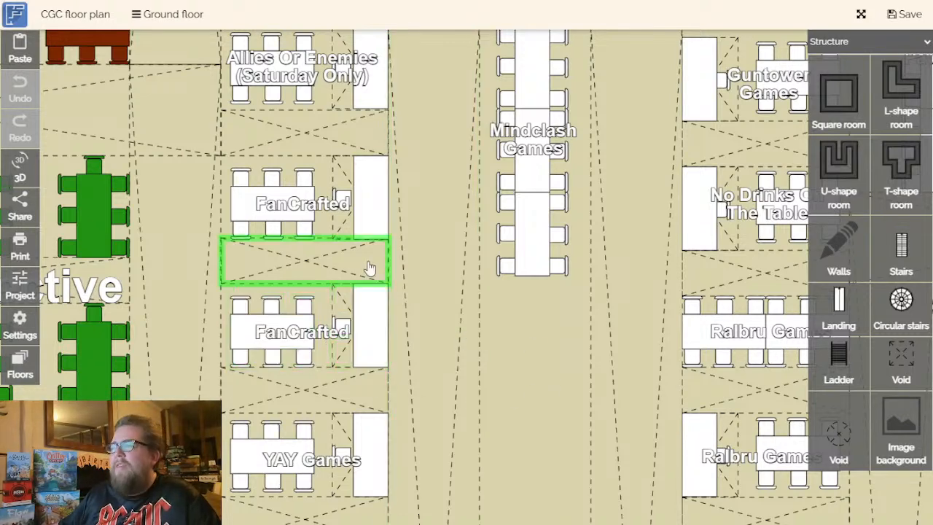
drag(547, 410, 506, 483)
drag(513, 435, 508, 456)
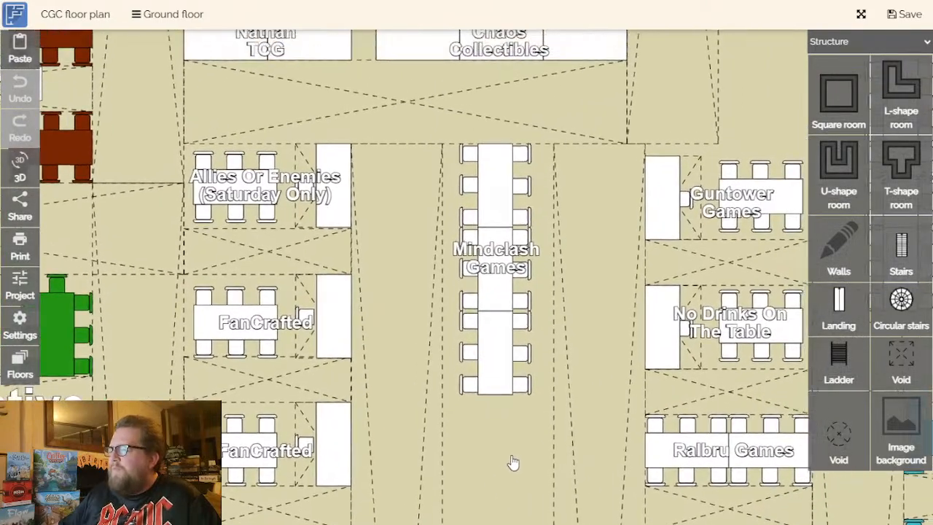
click(256, 204)
drag(408, 227, 427, 287)
click(308, 251)
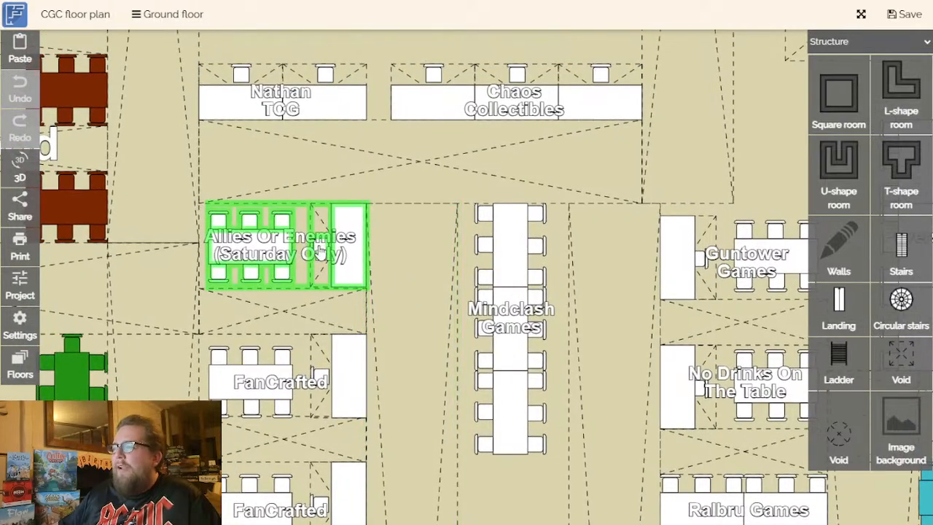
click(349, 246)
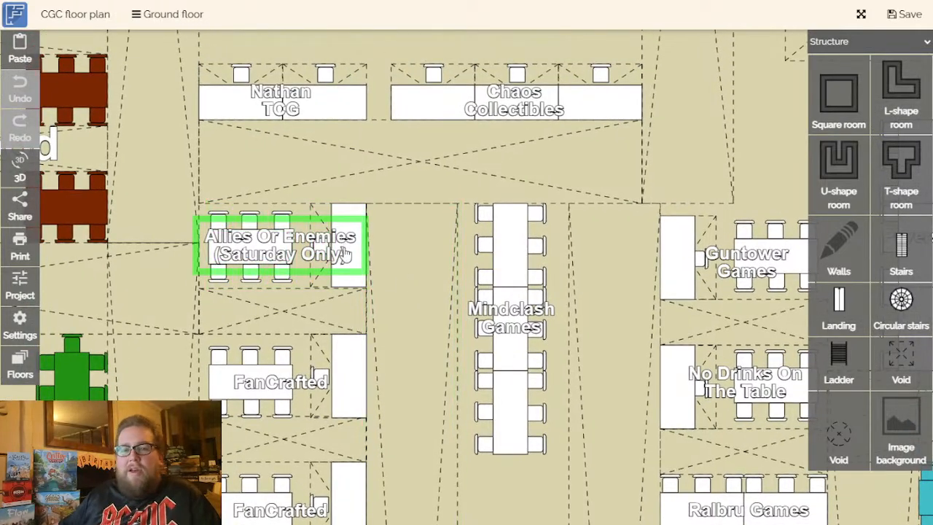
click(392, 292)
- Examine the Mindclash Games tables in the central aisle between the two trader columns
drag(417, 307, 233, 182)
click(277, 137)
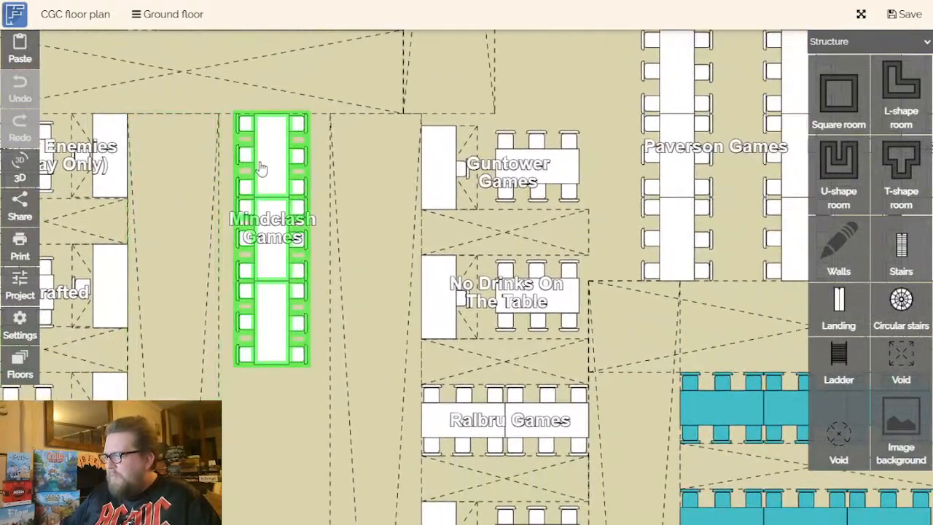
click(326, 221)
click(307, 225)
click(217, 231)
click(262, 230)
drag(309, 250, 234, 250)
click(258, 250)
click(347, 248)
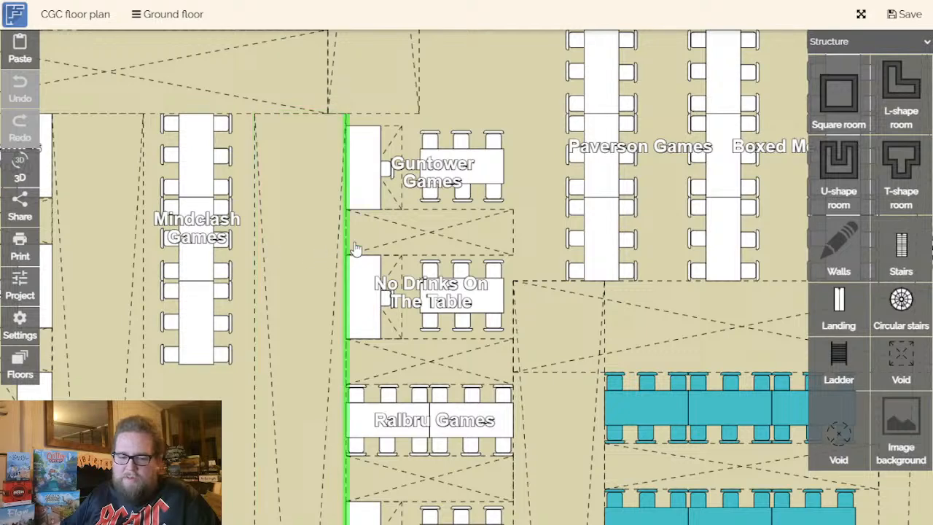
- Inspect the Guntower Games and No Drinks On The Table stands in the trader column facing Mindclash Games
click(362, 257)
drag(420, 255, 354, 283)
click(358, 205)
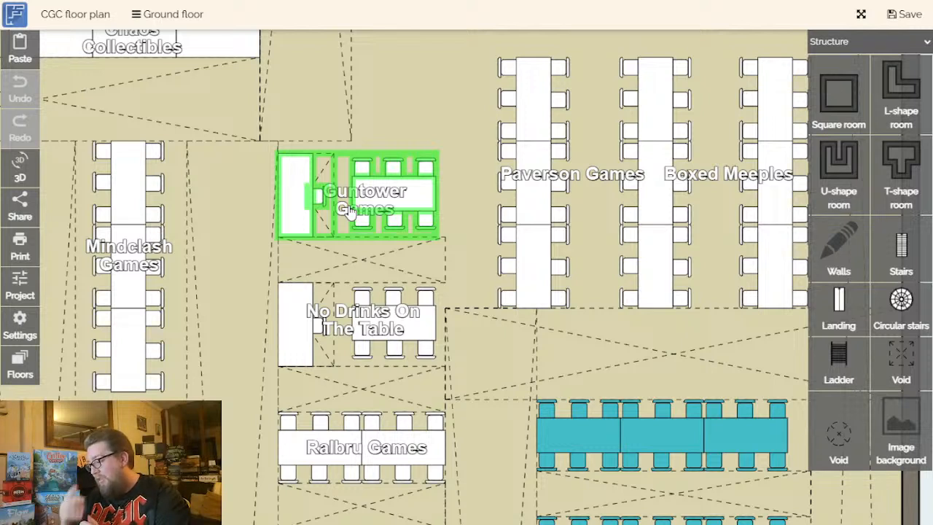
drag(477, 270, 528, 159)
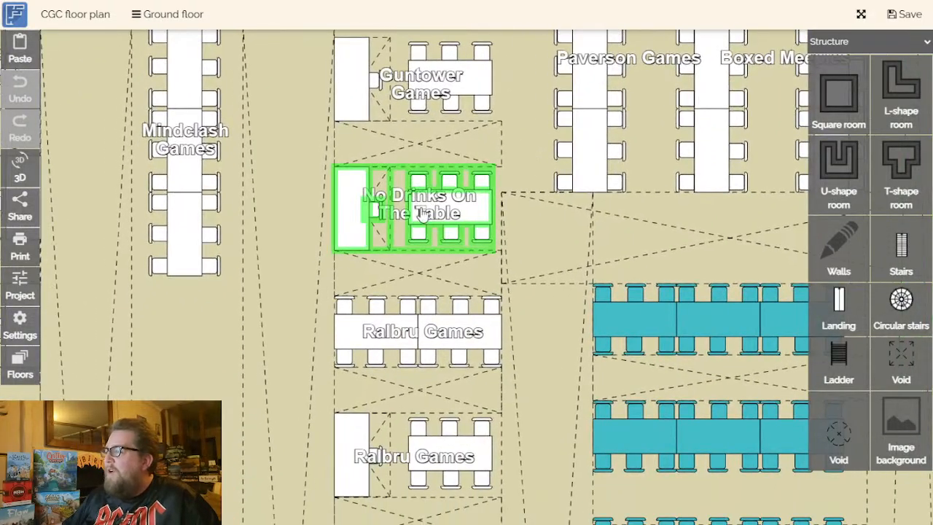
scroll(422, 211, up, 3)
drag(445, 380, 455, 454)
scroll(460, 298, down, 1)
scroll(455, 454, down, 1)
scroll(418, 403, down, 1)
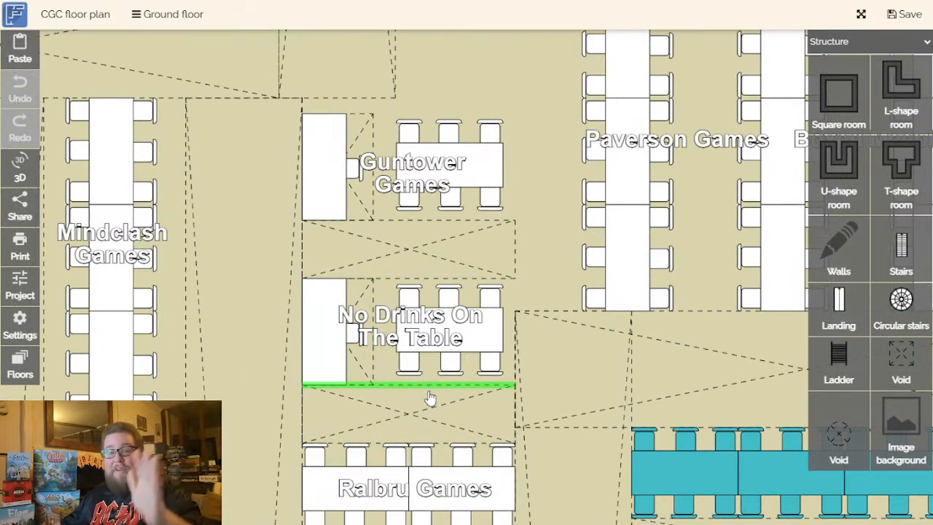
drag(464, 413, 467, 362)
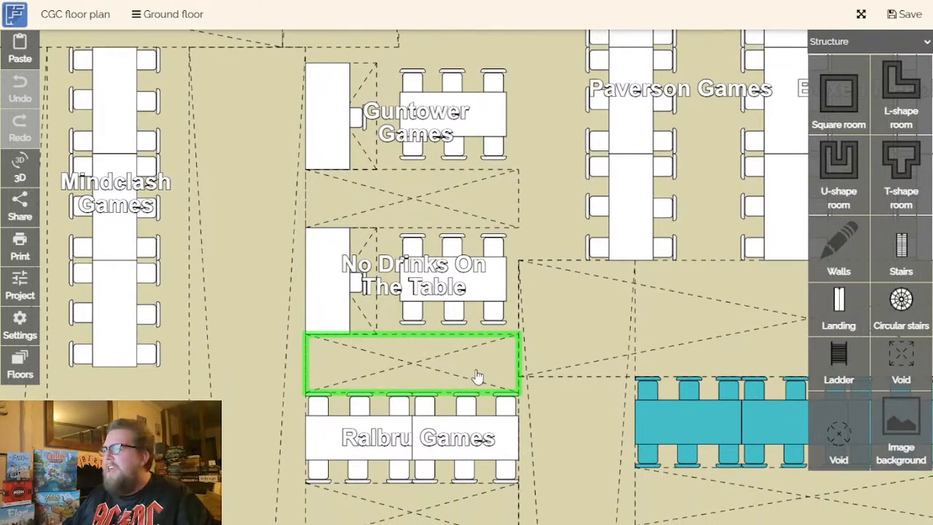
drag(477, 376, 481, 324)
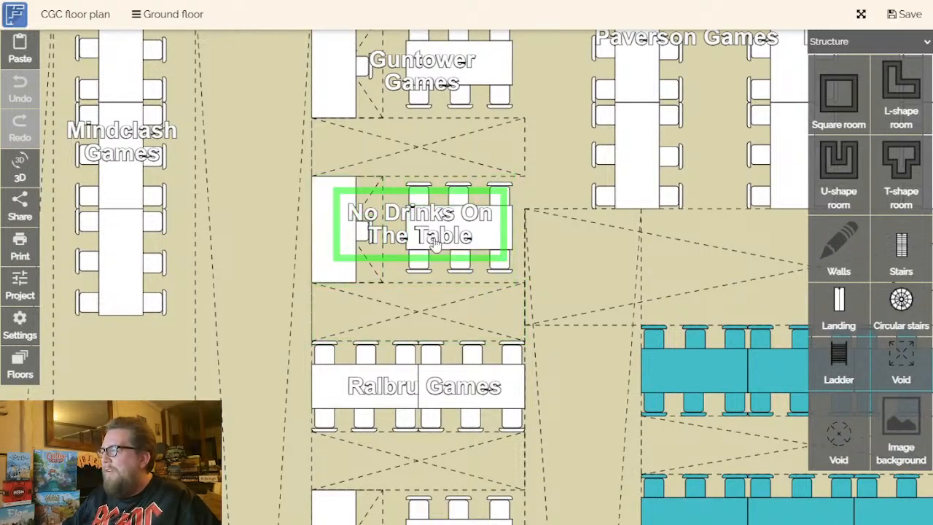
- Inspect the two Ralbru Games stands and the Insider Trader stand beside the Hachette Games area
scroll(434, 238, down, 5)
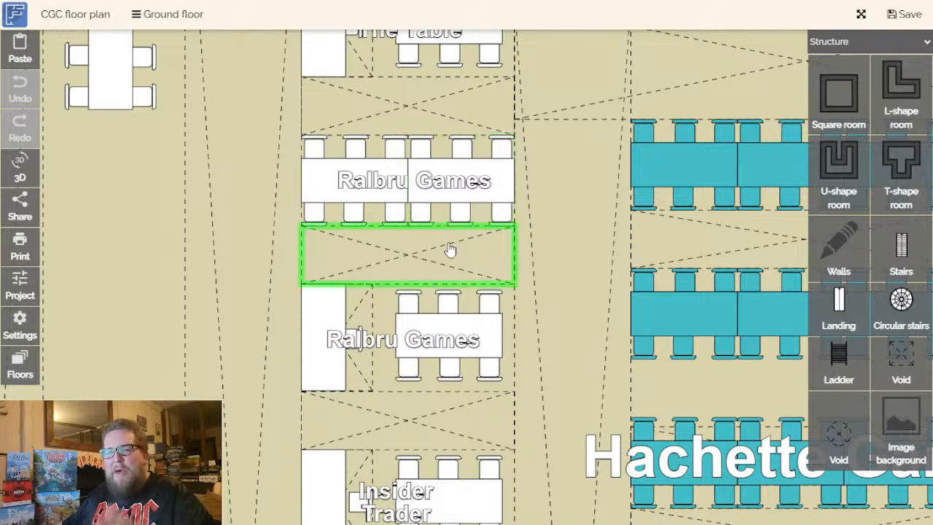
scroll(552, 354, down, 1)
scroll(427, 306, down, 1)
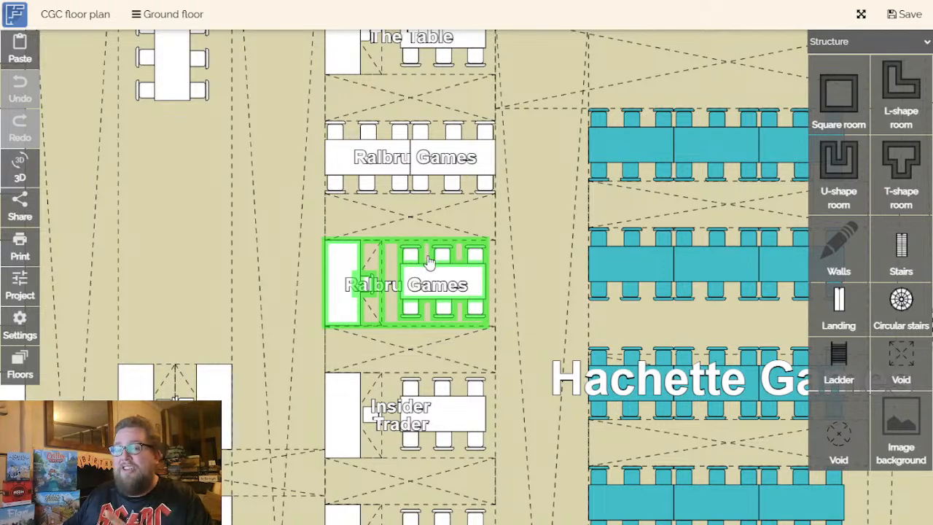
scroll(438, 308, down, 3)
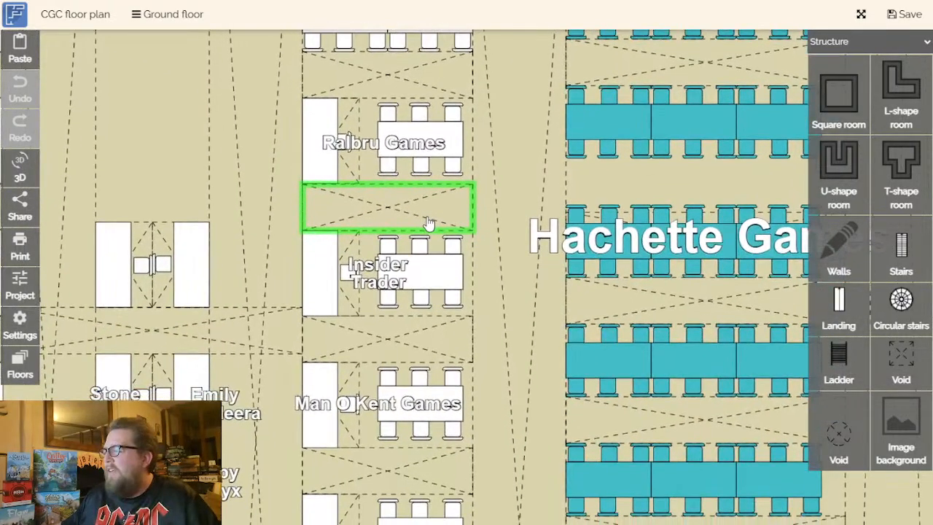
drag(405, 346, 407, 335)
scroll(406, 335, down, 1)
scroll(405, 281, down, 1)
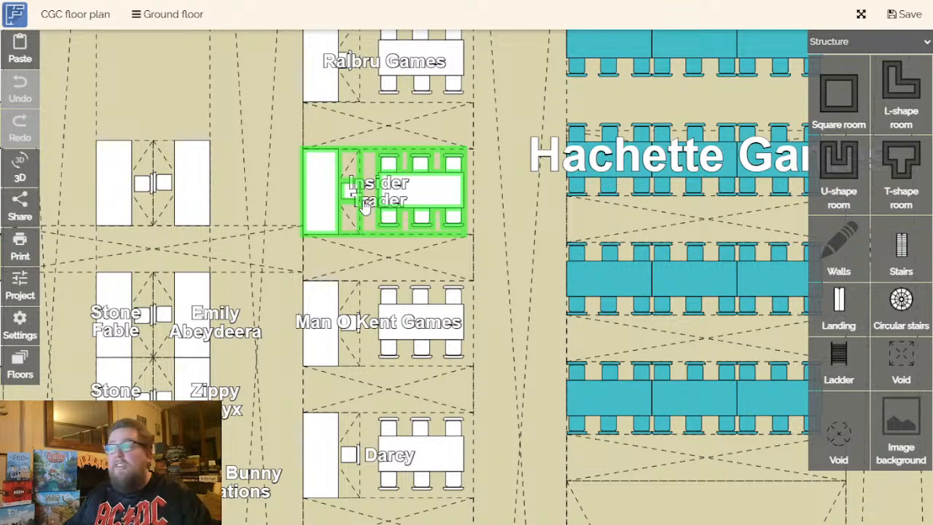
- Inspect the Man O Kent Games stand and the stand between it and Ocean City Games
scroll(422, 273, down, 1)
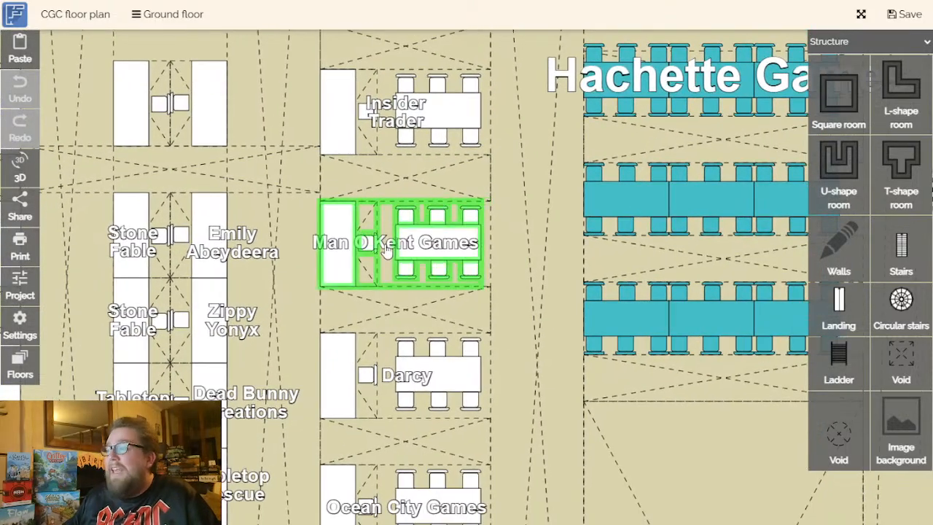
scroll(387, 248, up, 5)
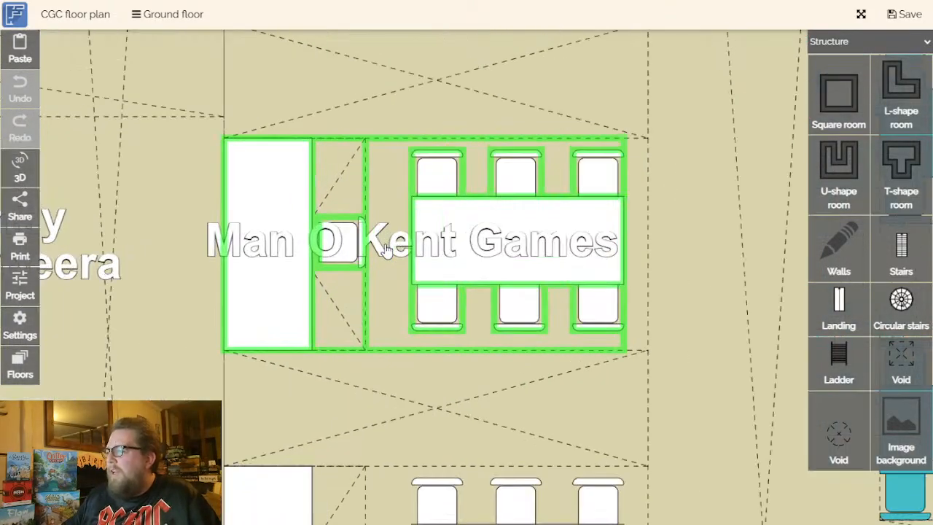
scroll(386, 248, down, 3)
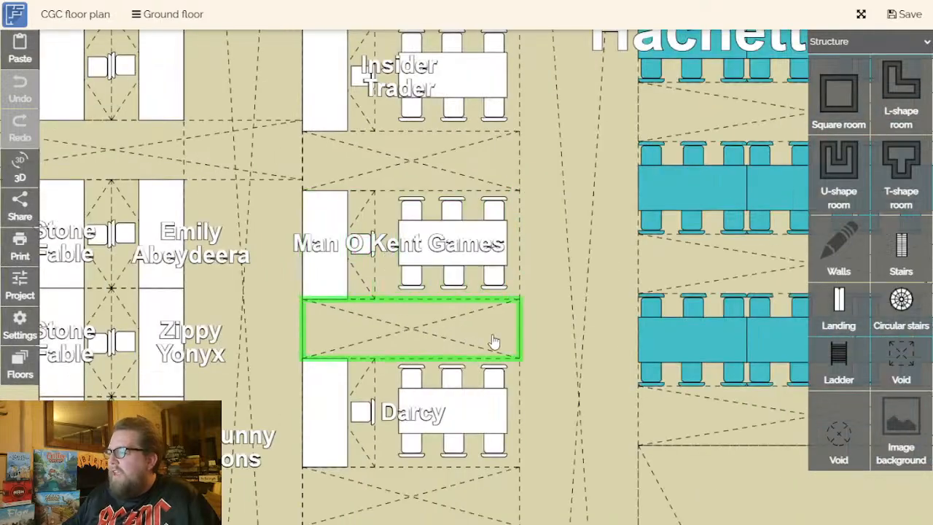
drag(560, 395, 533, 365)
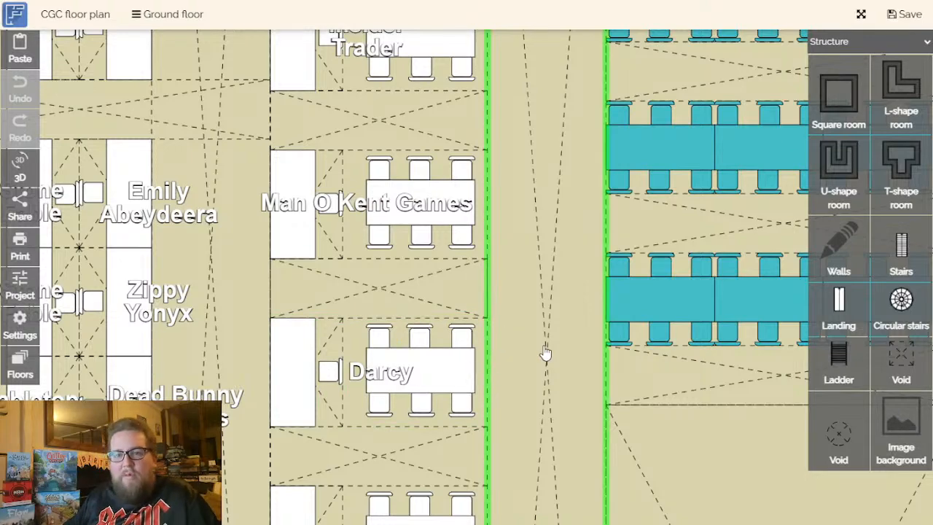
drag(546, 354, 539, 319)
drag(508, 358, 533, 302)
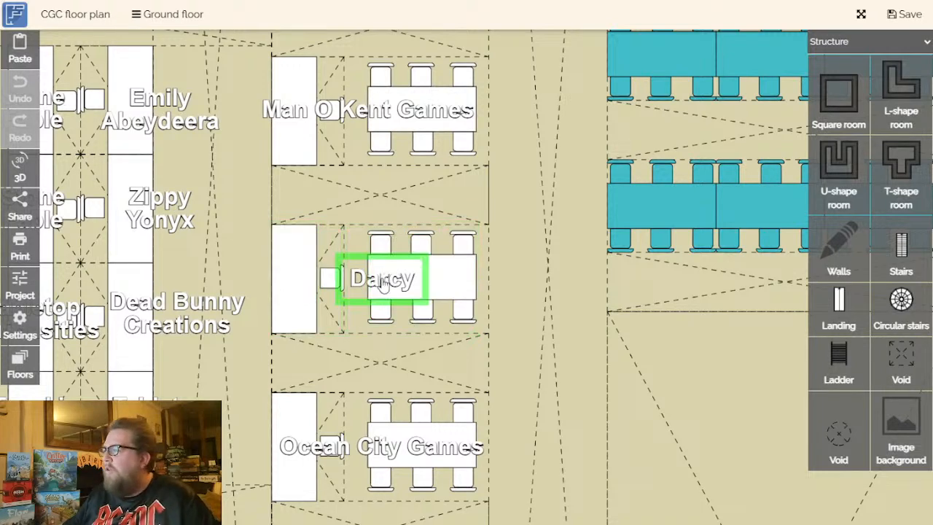
drag(382, 304, 381, 247)
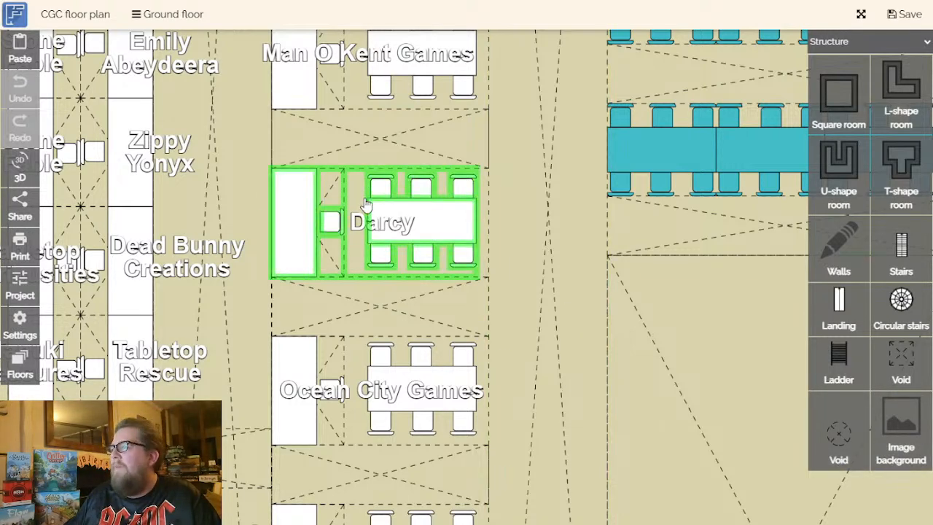
- Inspect the Ocean City Games and Fist Bump Games stands further along the trader column
drag(624, 479, 619, 436)
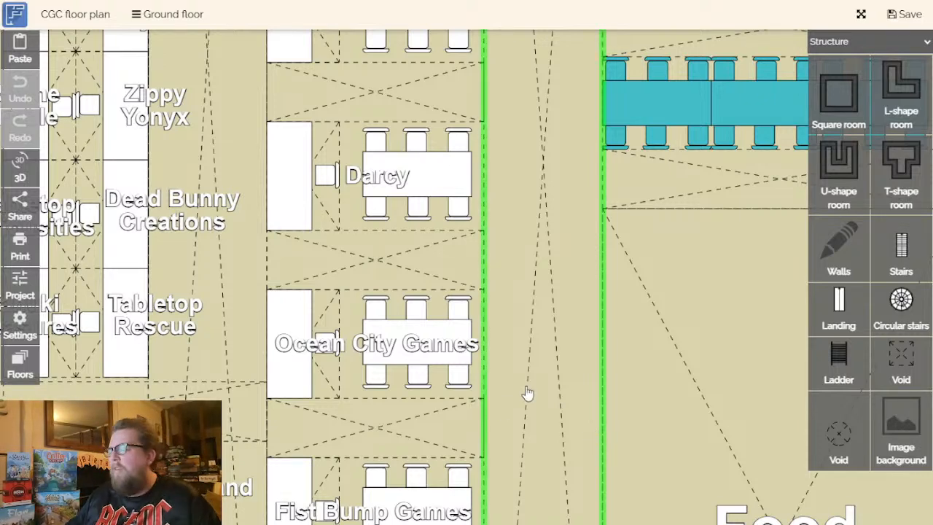
drag(536, 387, 542, 298)
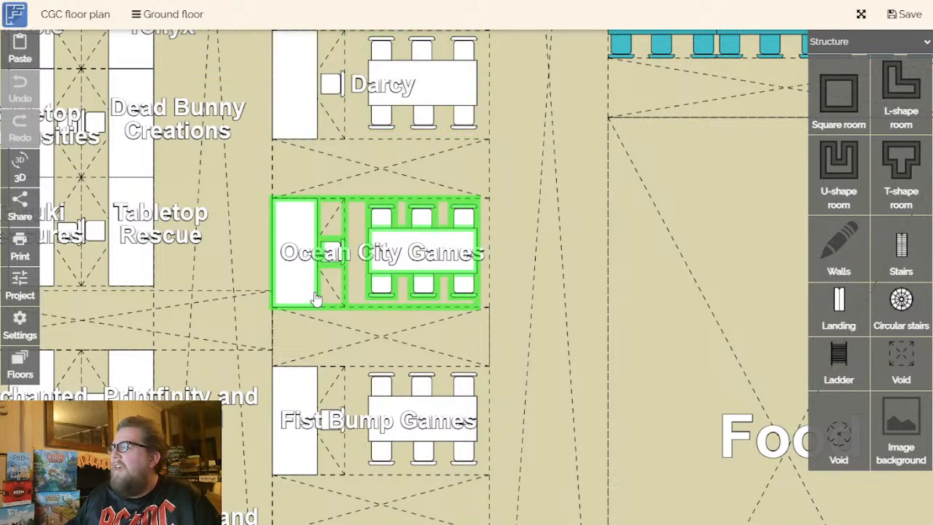
drag(406, 366, 410, 278)
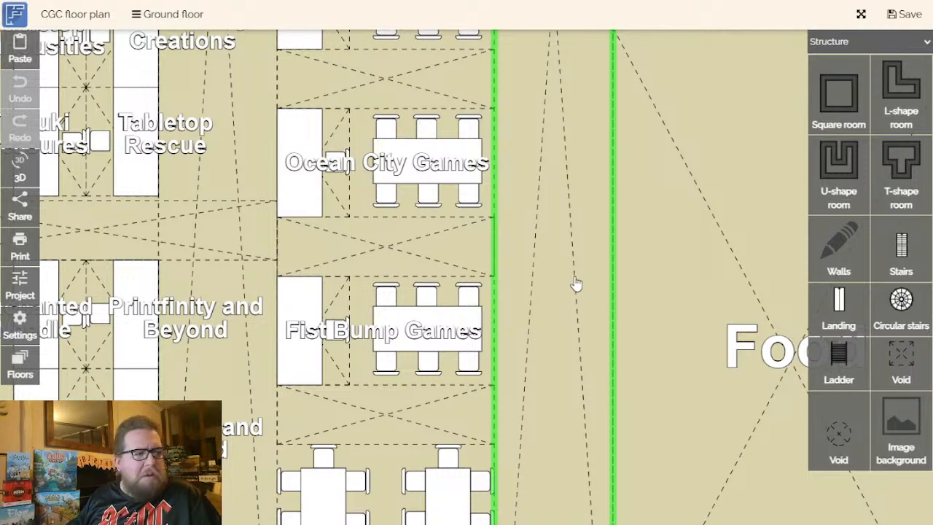
scroll(556, 310, down, 3)
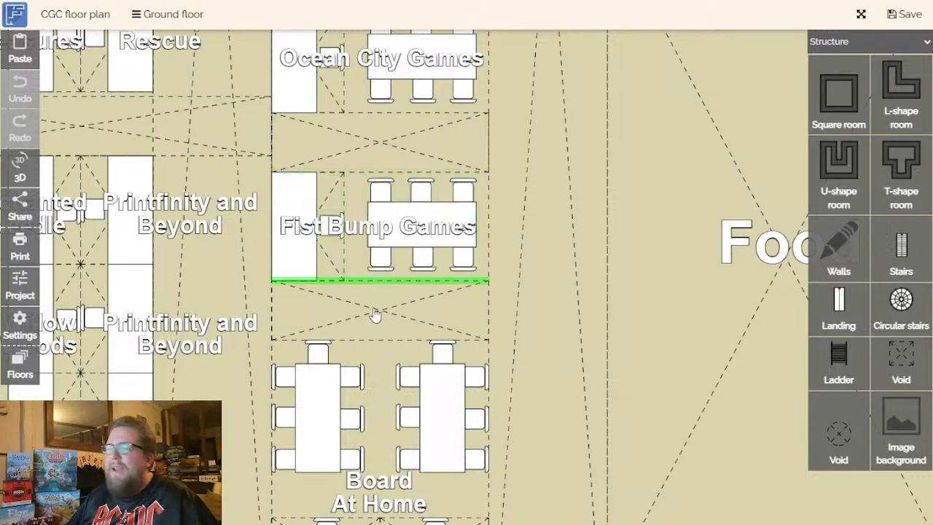
- Review the Board At Home stand at the column's end and the neighbouring Food and Bar area
drag(391, 396, 454, 222)
scroll(454, 222, down, 2)
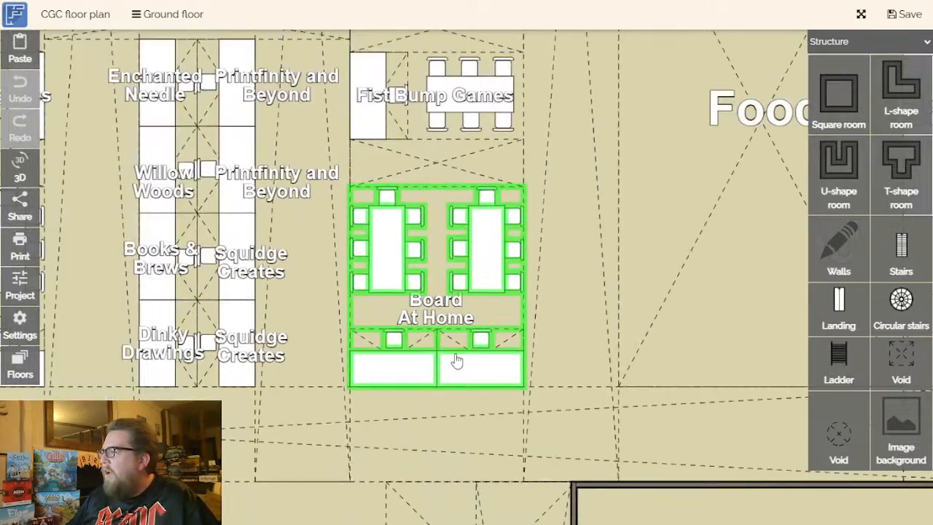
drag(462, 321, 421, 334)
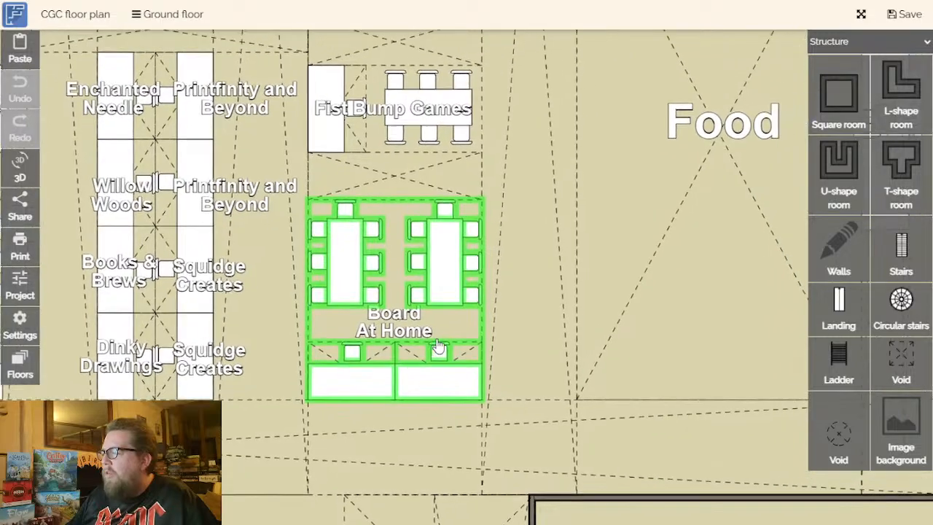
drag(506, 313, 285, 371)
scroll(364, 355, down, 5)
scroll(406, 371, up, 3)
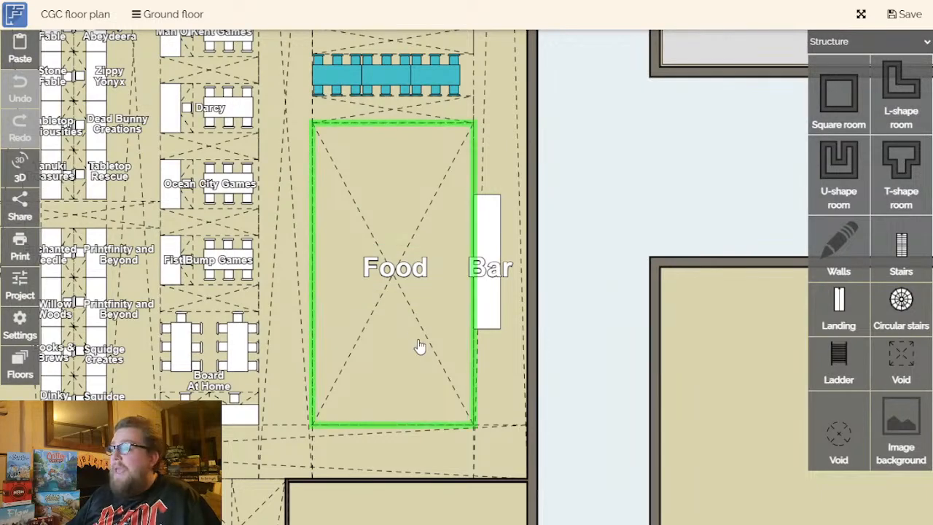
- Inspect the large Food area and the Bar counter beside it
click(419, 347)
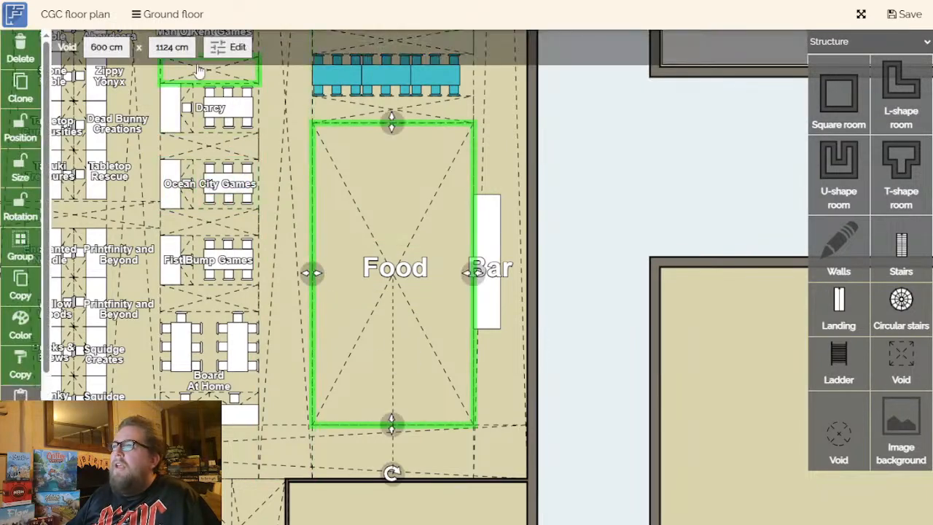
click(157, 50)
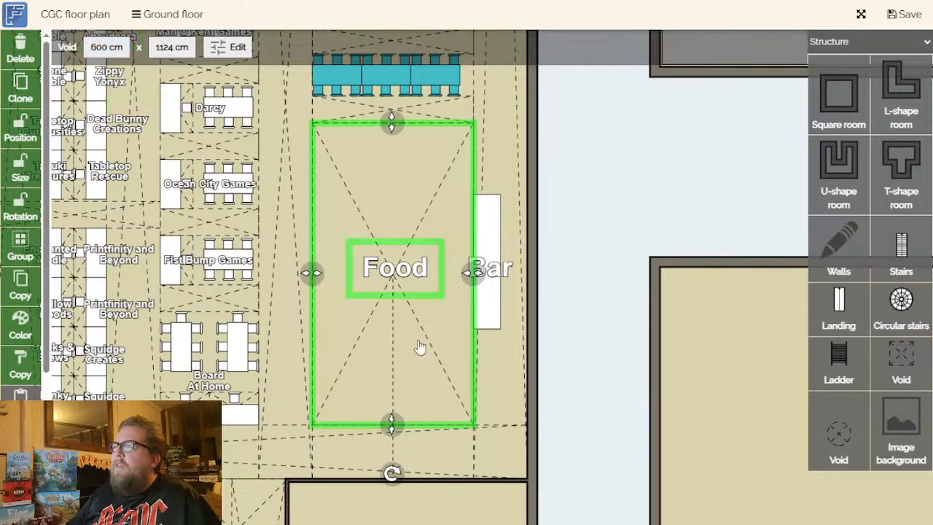
click(640, 287)
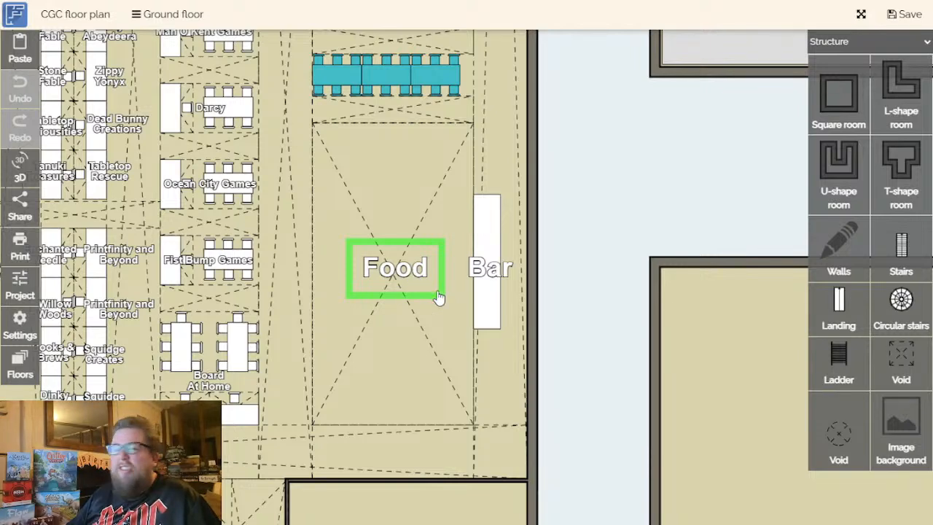
drag(587, 267, 546, 315)
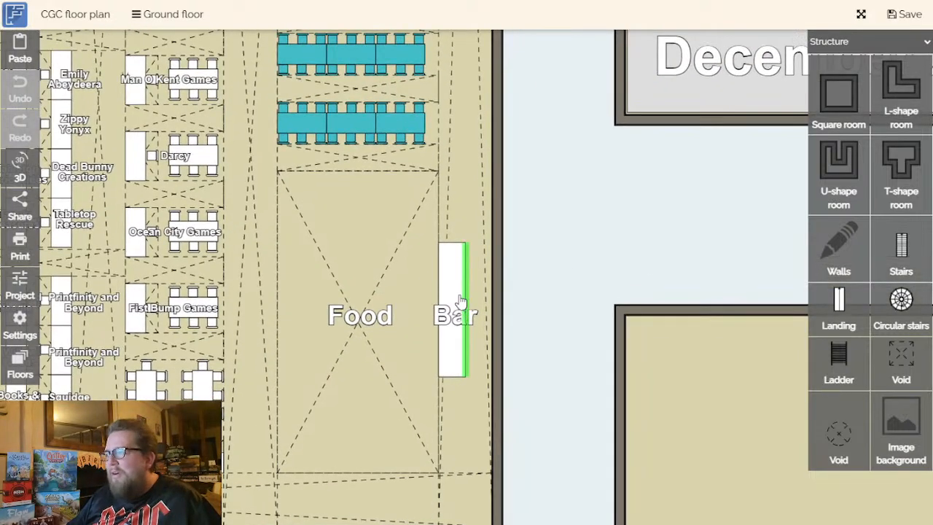
drag(564, 264, 600, 357)
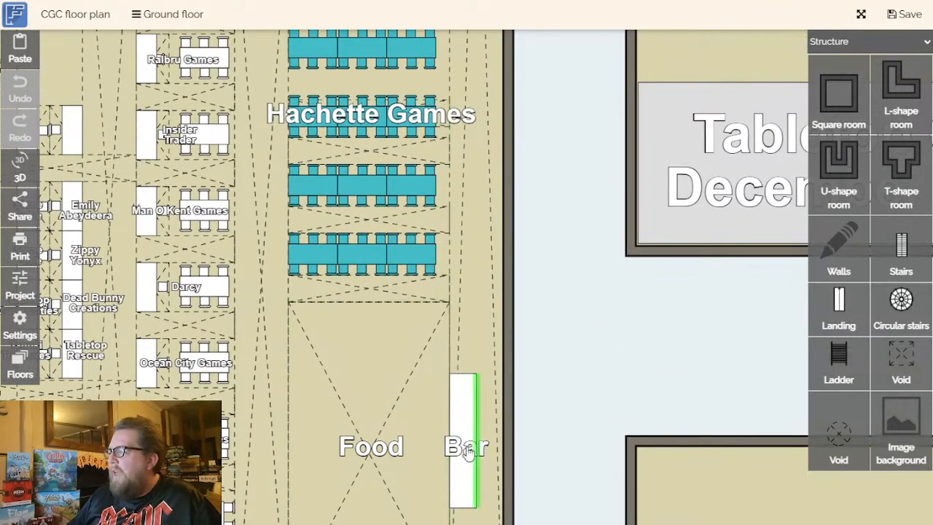
- Review the rows of blue Hachette Games tables above the Food area
drag(538, 422, 570, 478)
drag(572, 376, 576, 434)
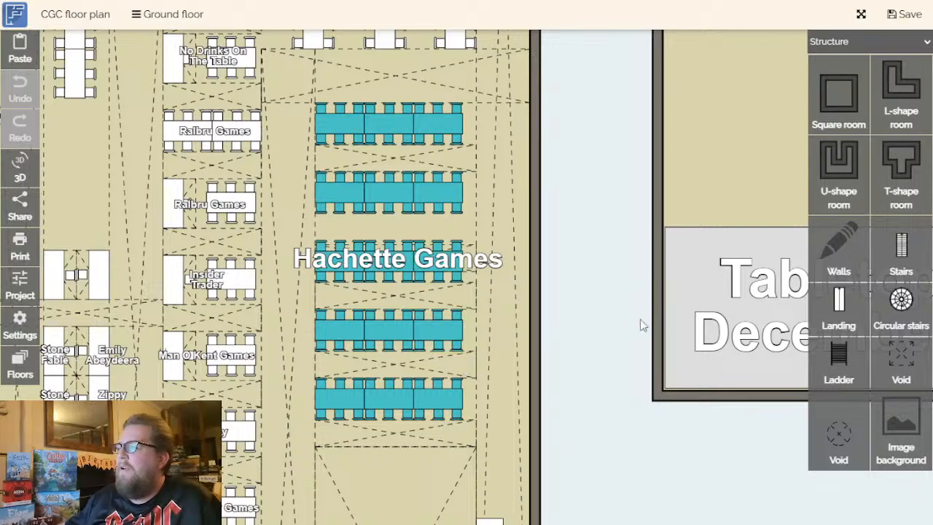
scroll(606, 394, down, 5)
scroll(624, 423, up, 5)
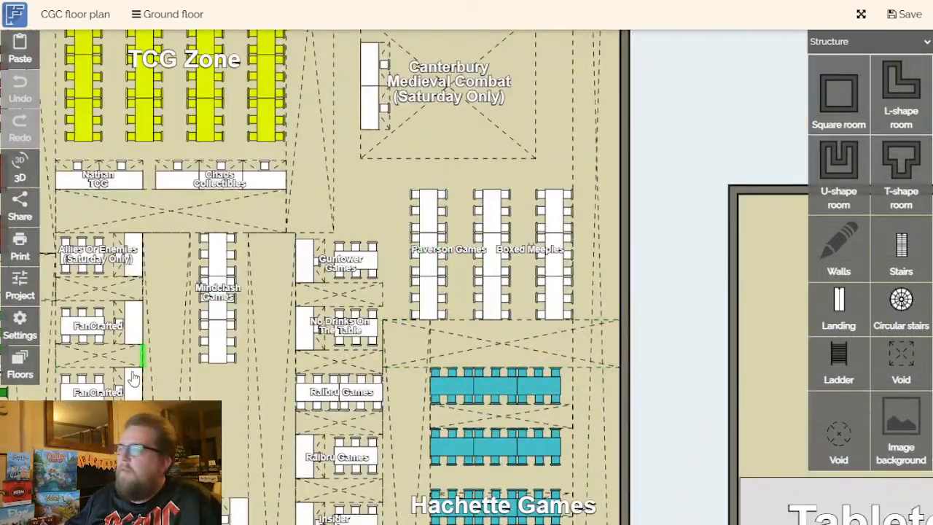
- Inspect the Paverson Games and Boxed Meeples tables between Hachette Games and the Canterbury Medieval Combat area
drag(715, 356, 607, 360)
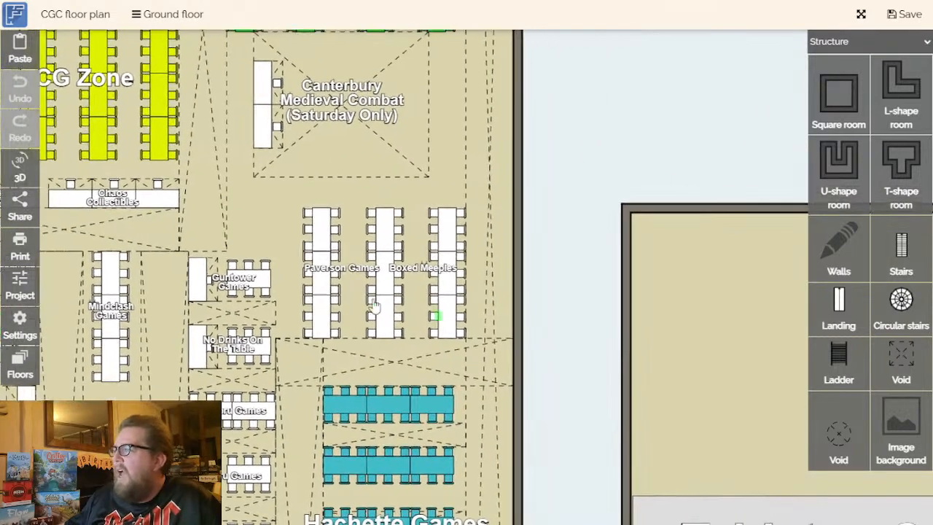
scroll(441, 287, up, 3)
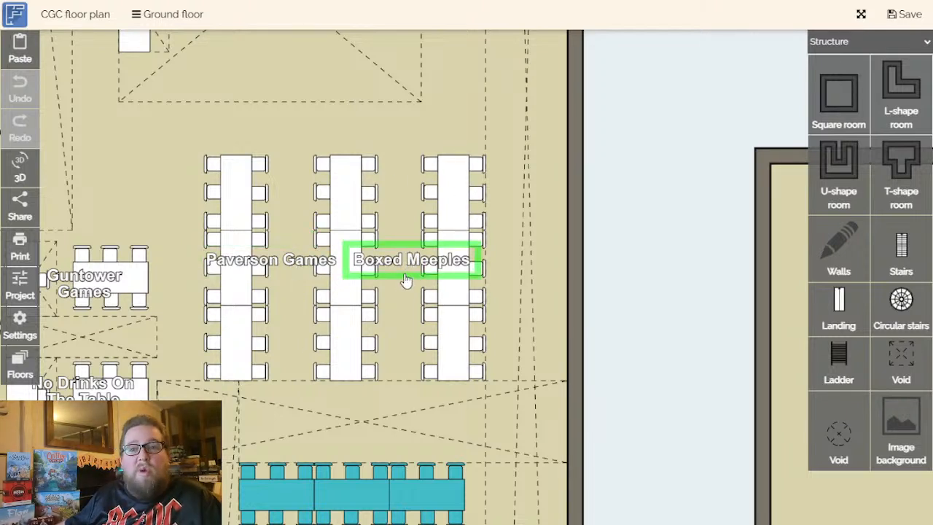
drag(658, 340, 677, 358)
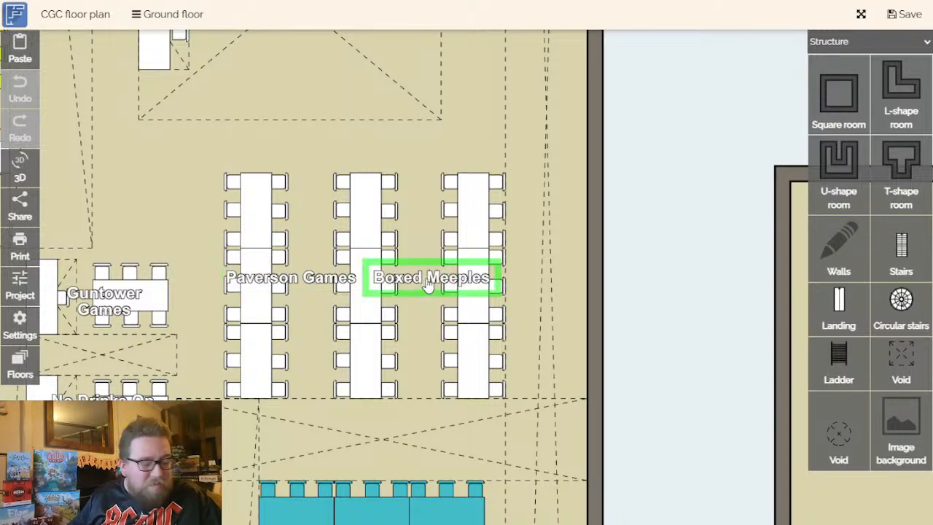
scroll(641, 309, down, 2)
drag(666, 304, 692, 366)
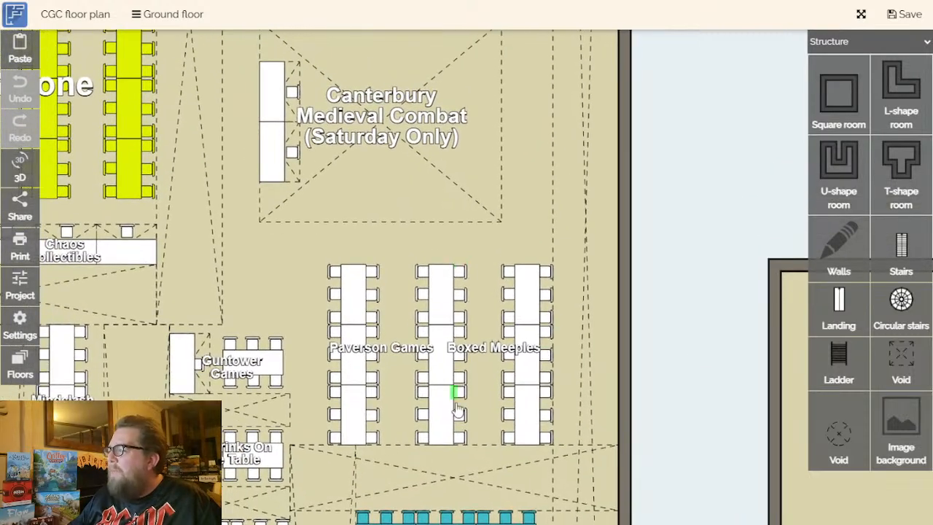
drag(660, 404, 697, 365)
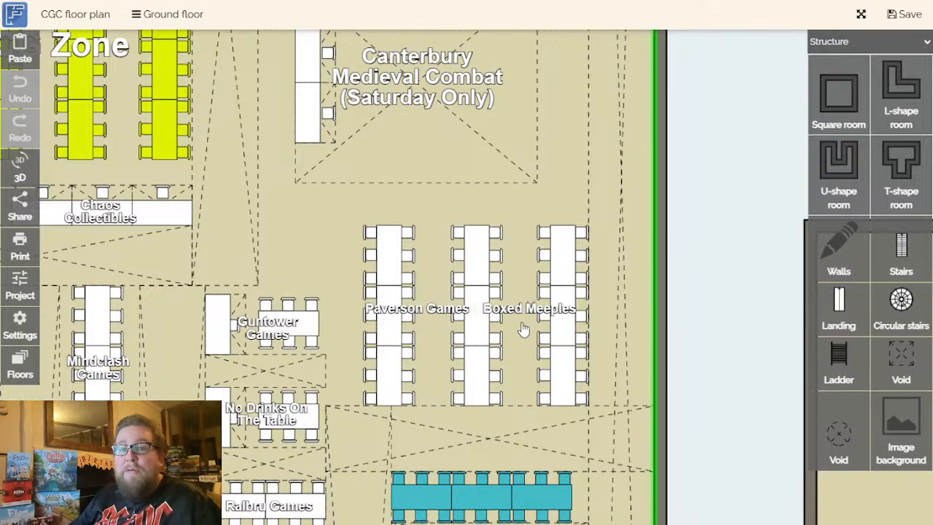
drag(709, 301, 750, 244)
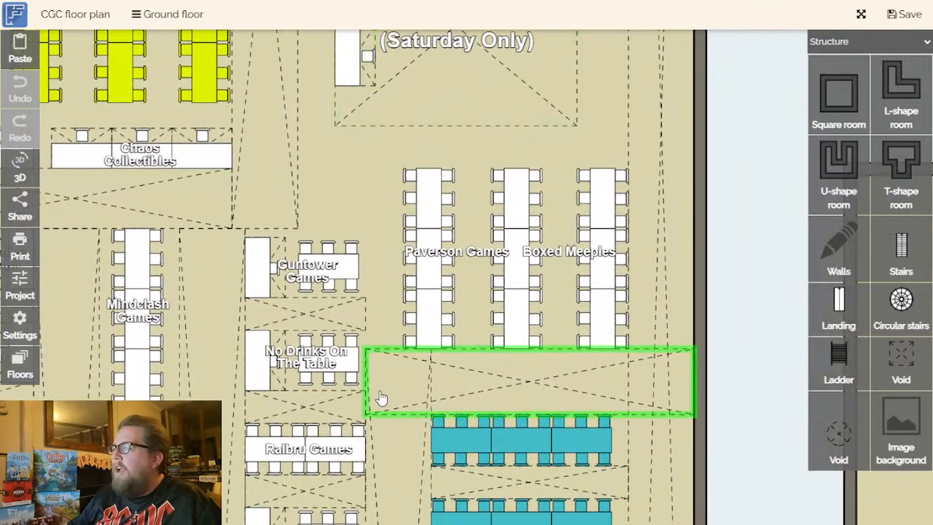
- Inspect the yellow Pathfinder Society tables on the opposite side of the hall
scroll(367, 405, down, 6)
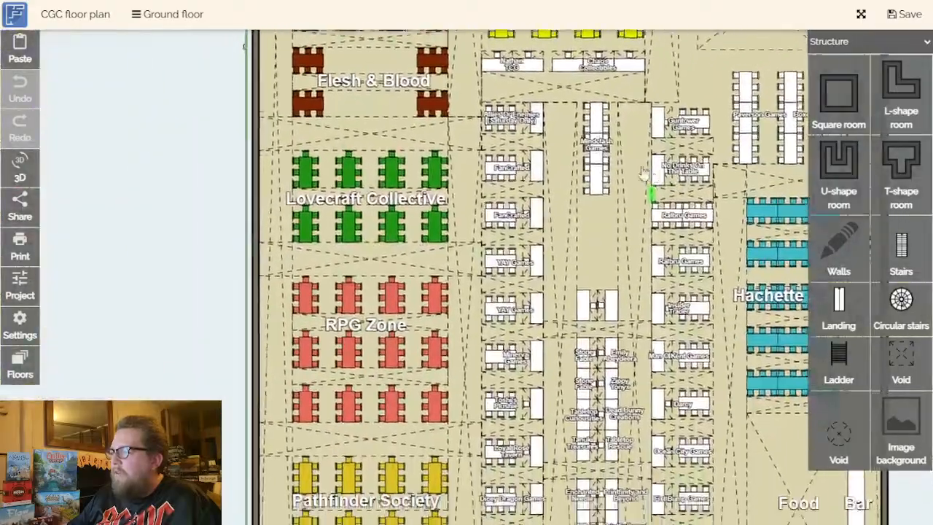
drag(643, 173, 594, 73)
drag(451, 421, 511, 334)
scroll(358, 375, up, 5)
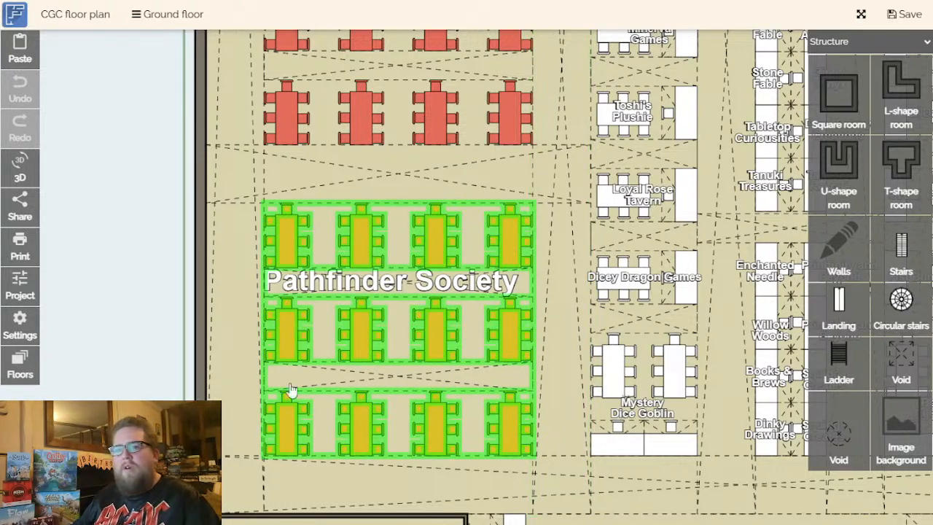
mouse_move(142, 348)
mouse_down()
mouse_move(130, 350)
mouse_move(139, 363)
mouse_up()
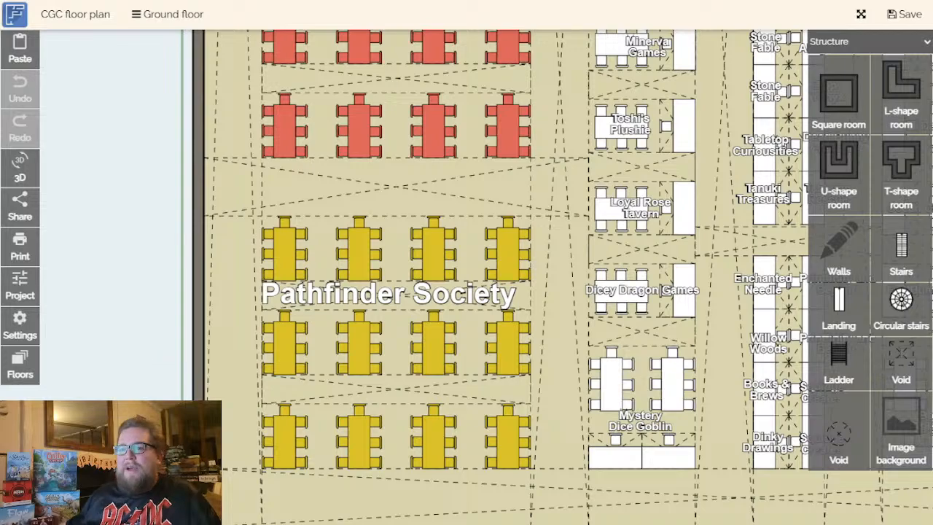
- Examine the red RPG Zone tables between the Pathfinder Society and Lovecraft Collective areas
drag(142, 292, 132, 448)
scroll(115, 325, down, 3)
click(319, 109)
click(312, 438)
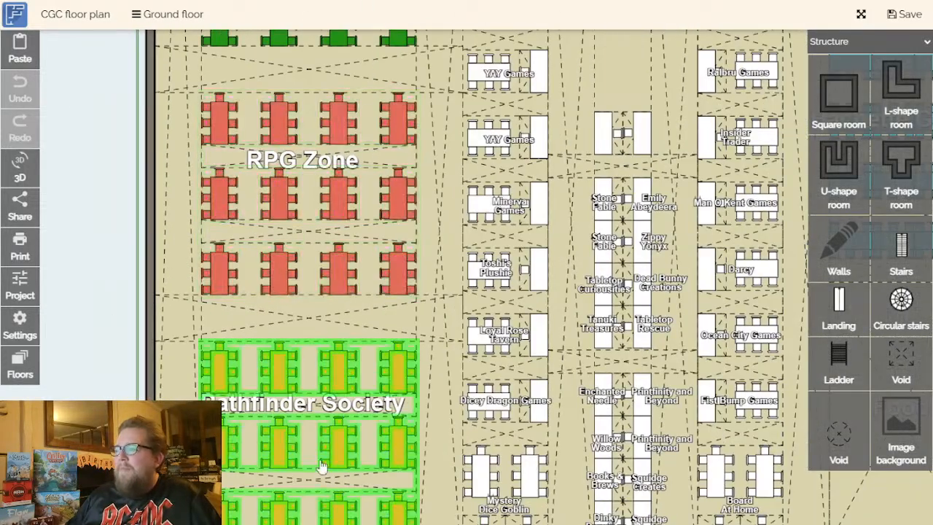
click(306, 231)
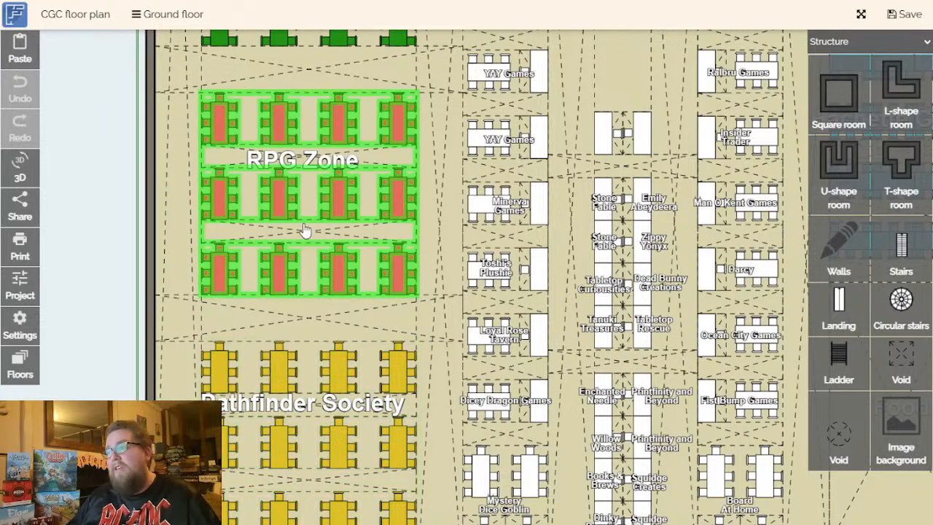
drag(97, 273, 101, 292)
scroll(102, 294, down, 3)
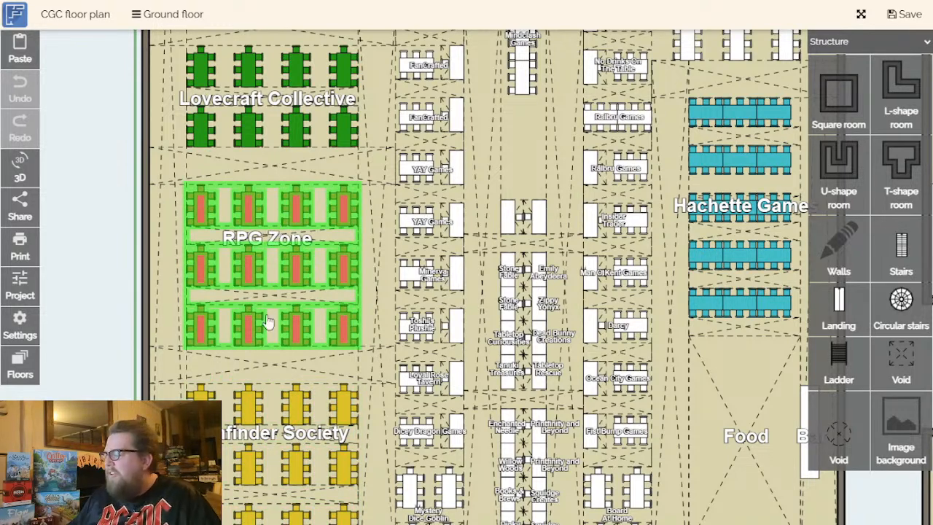
drag(109, 459, 139, 444)
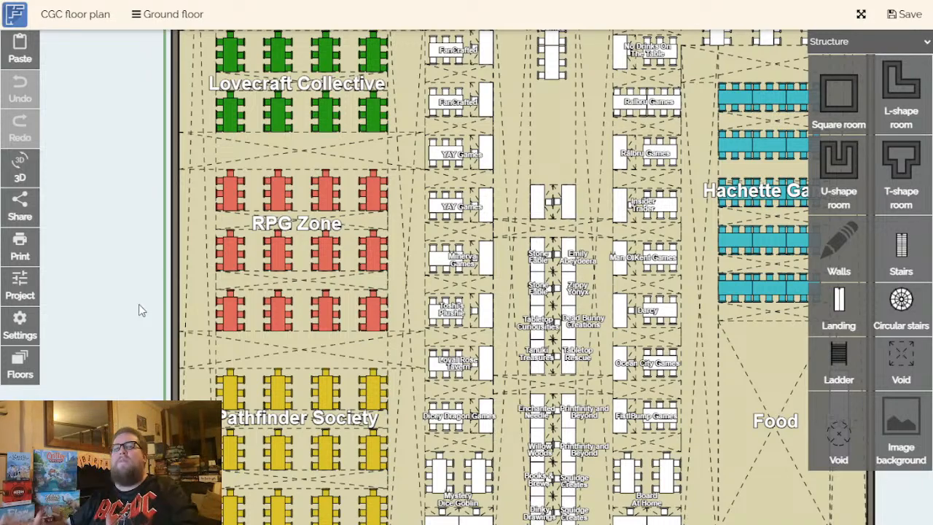
- Inspect the green Lovecraft Collective tables between the RPG Zone and Flesh & Blood
drag(139, 308, 114, 214)
scroll(113, 295, up, 5)
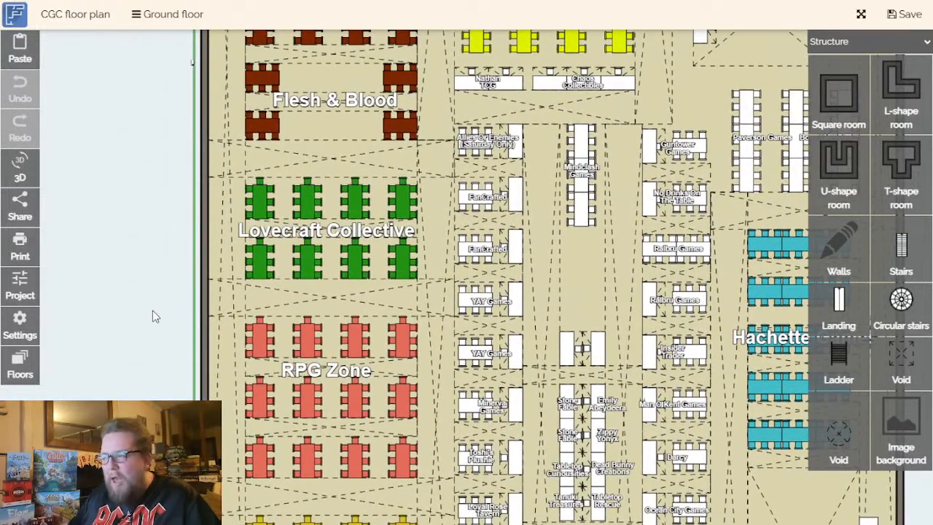
scroll(133, 335, up, 1)
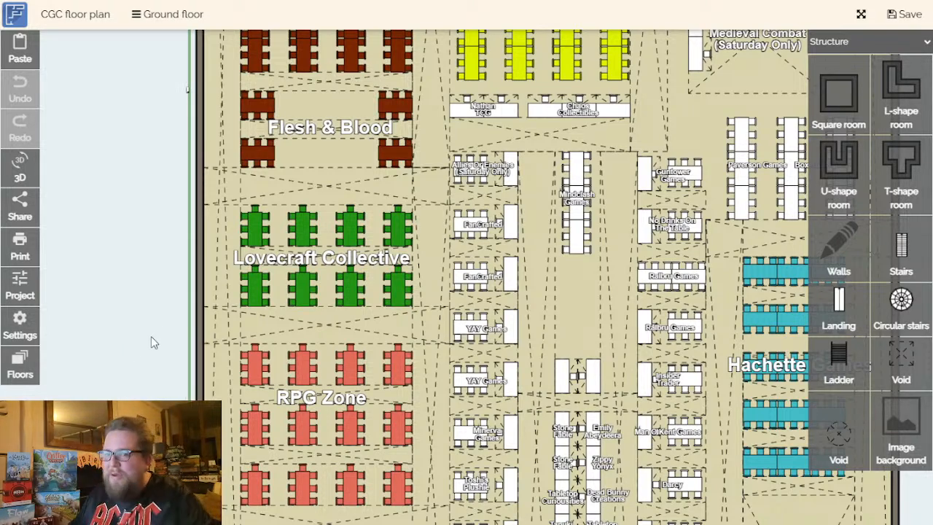
drag(169, 350, 193, 376)
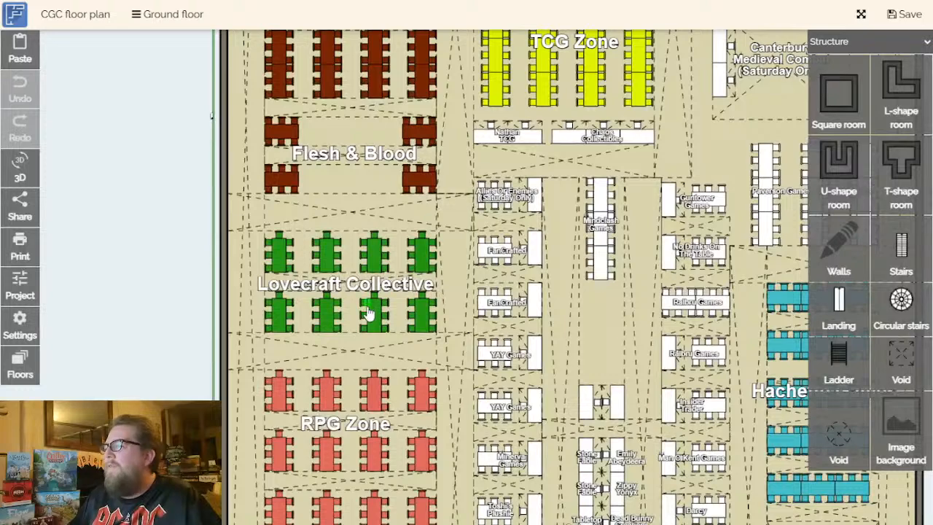
scroll(374, 309, up, 2)
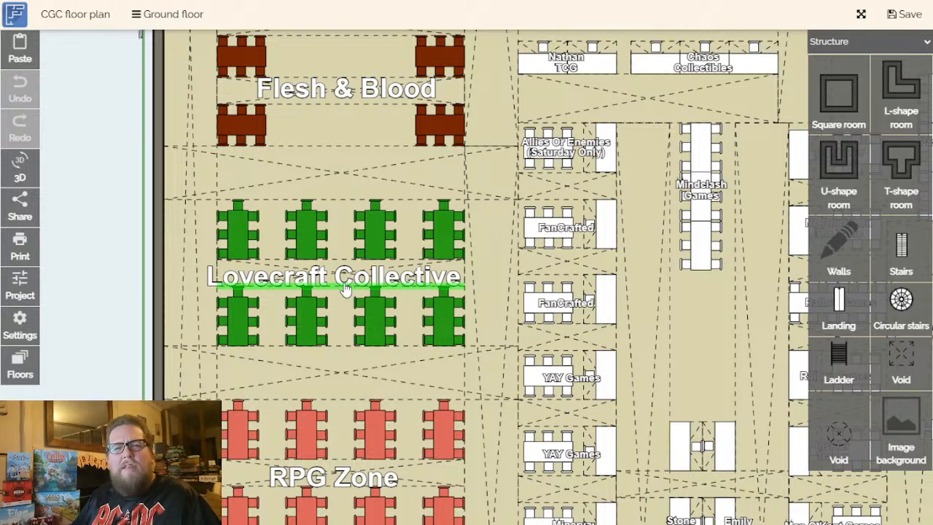
click(370, 281)
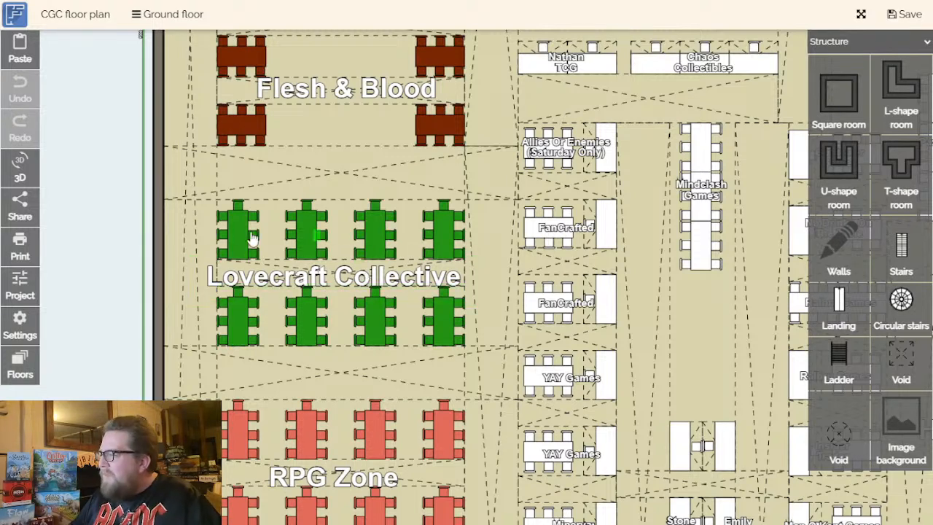
scroll(84, 328, down, 2)
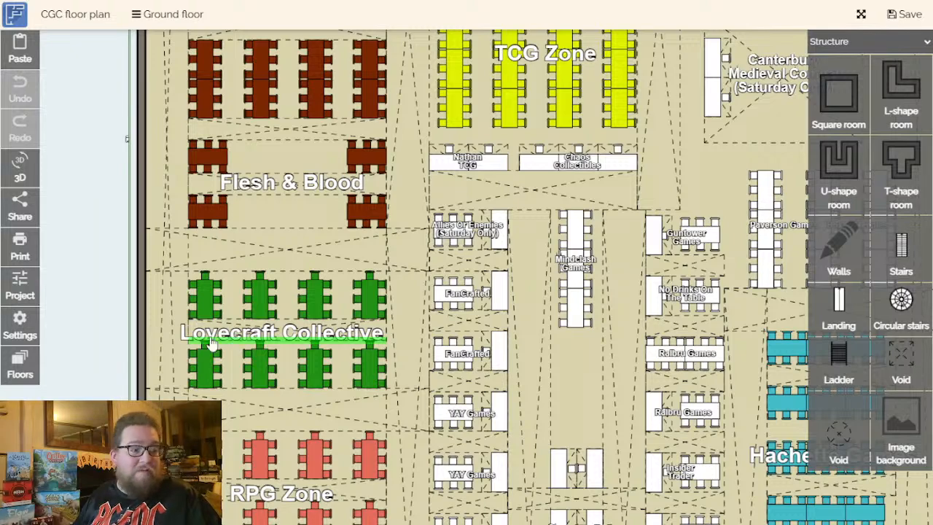
- Inspect the two trading-card trader stands directly below the TCG Zone
drag(102, 323, 90, 368)
drag(494, 443, 376, 390)
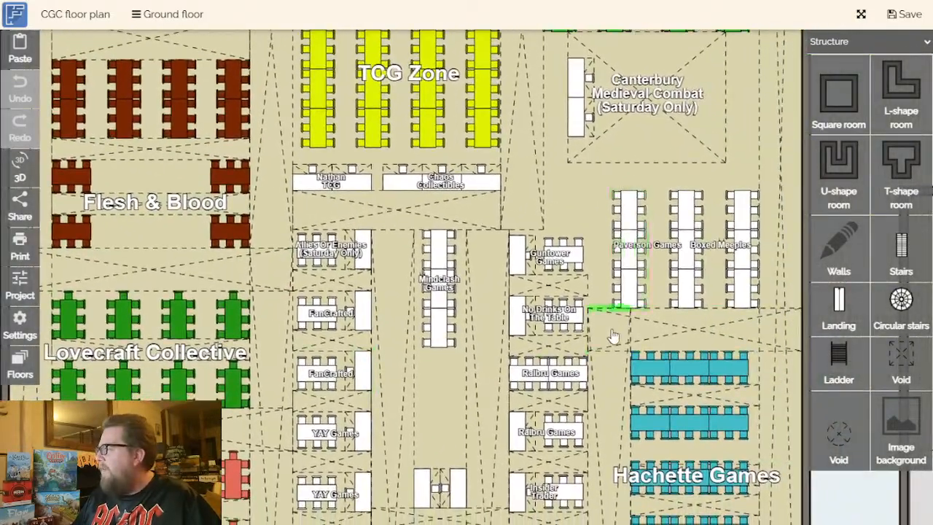
drag(627, 326, 608, 391)
scroll(298, 316, up, 3)
drag(345, 213, 346, 291)
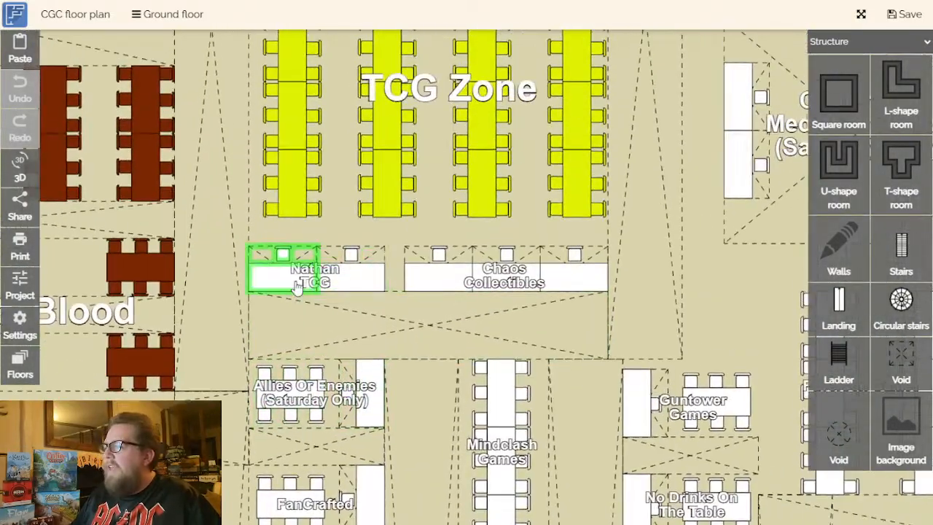
drag(528, 333, 429, 369)
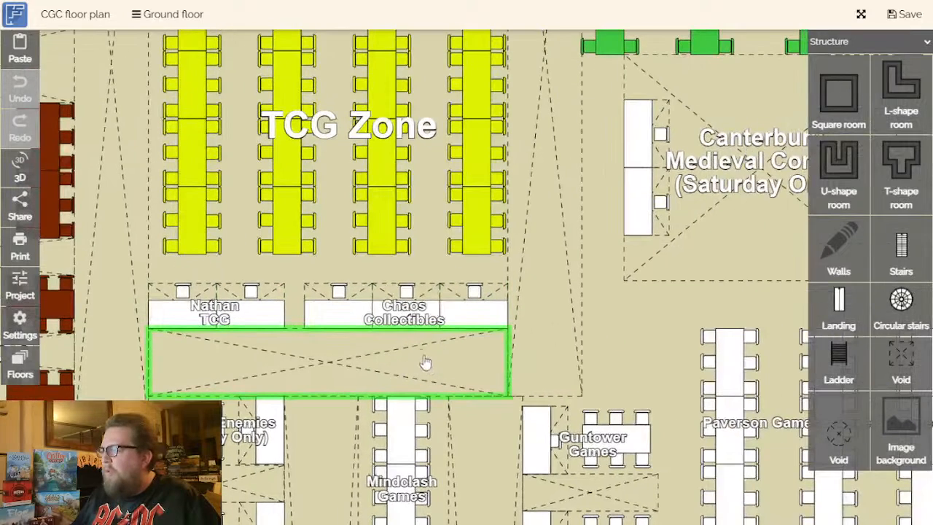
scroll(410, 333, down, 2)
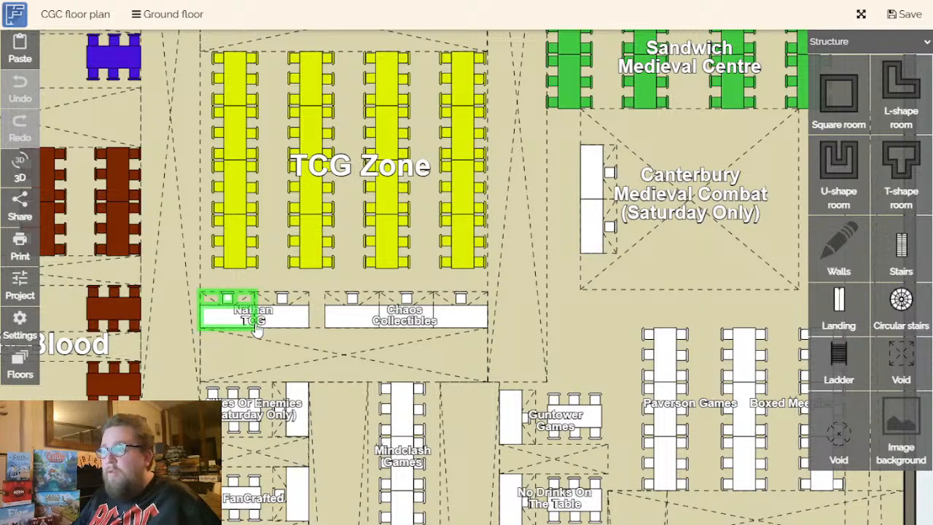
- Review the aisle around the Mindclash Games tables and the Chaos Collectibles stand above it
drag(439, 426, 430, 240)
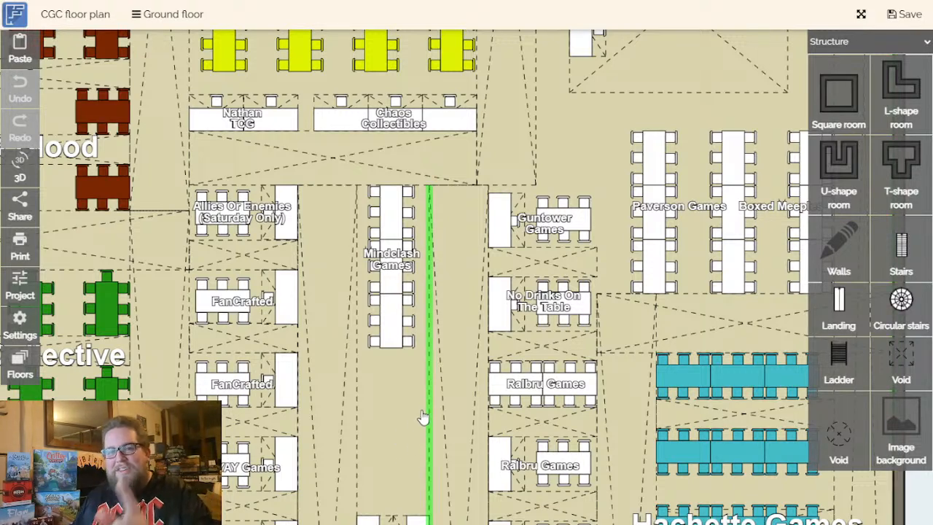
drag(423, 431, 396, 506)
drag(354, 246, 396, 327)
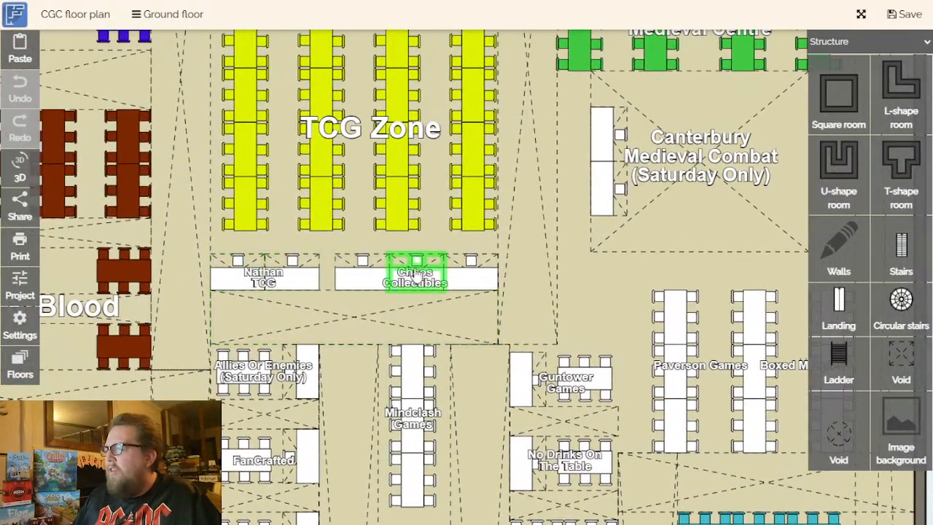
drag(576, 299, 602, 326)
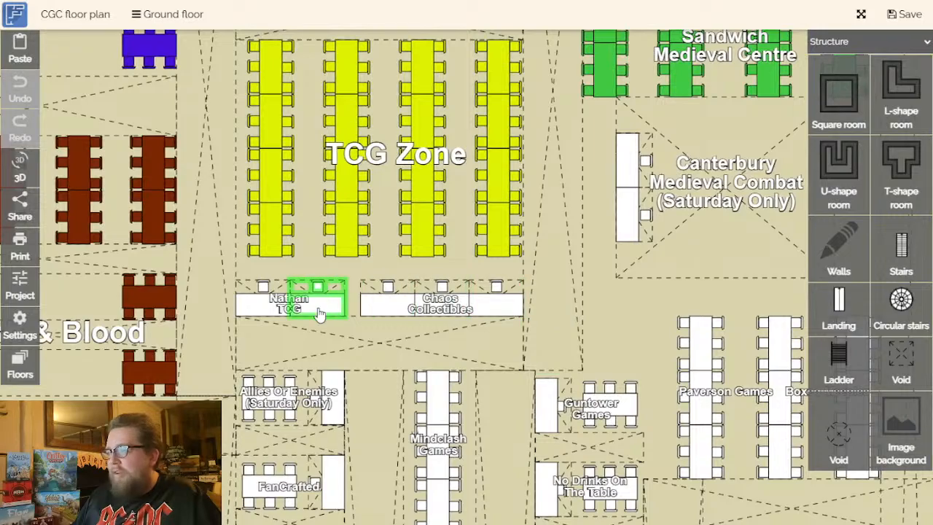
- Inspect the Saturday-only Canterbury Medieval Combat area and its tables
drag(637, 329, 298, 416)
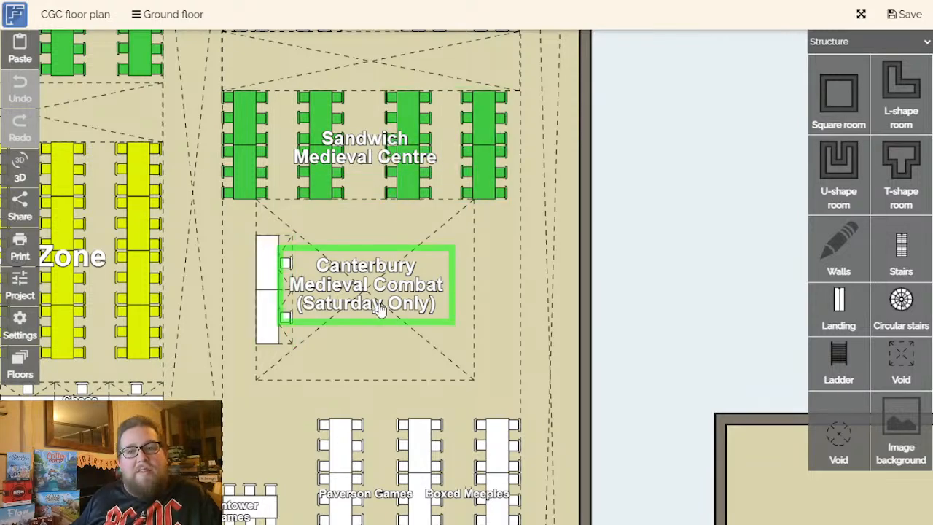
drag(634, 299, 643, 270)
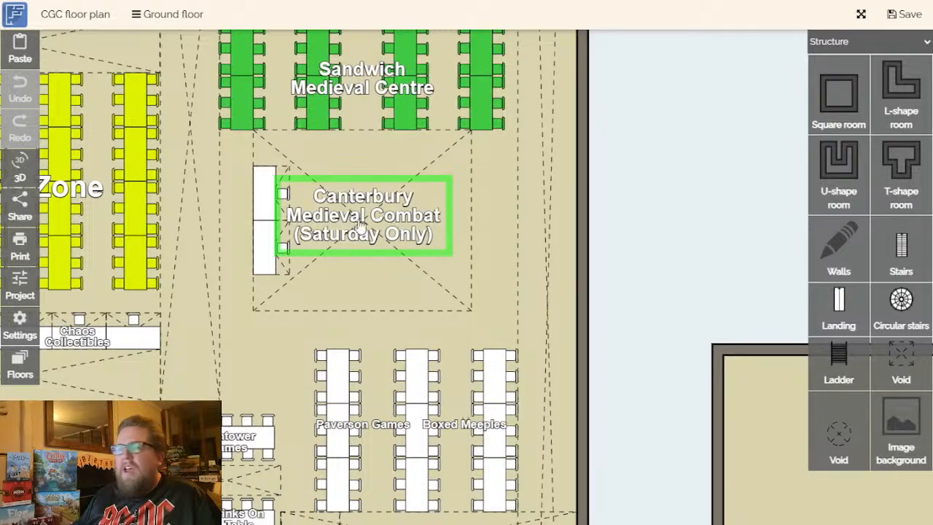
drag(673, 250, 597, 95)
- Examine the Sandwich Medieval Centre tables within the wider layout near the Family gaming area
scroll(582, 283, down, 3)
drag(579, 306, 532, 170)
drag(580, 244, 567, 518)
scroll(423, 295, down, 1)
scroll(395, 285, up, 1)
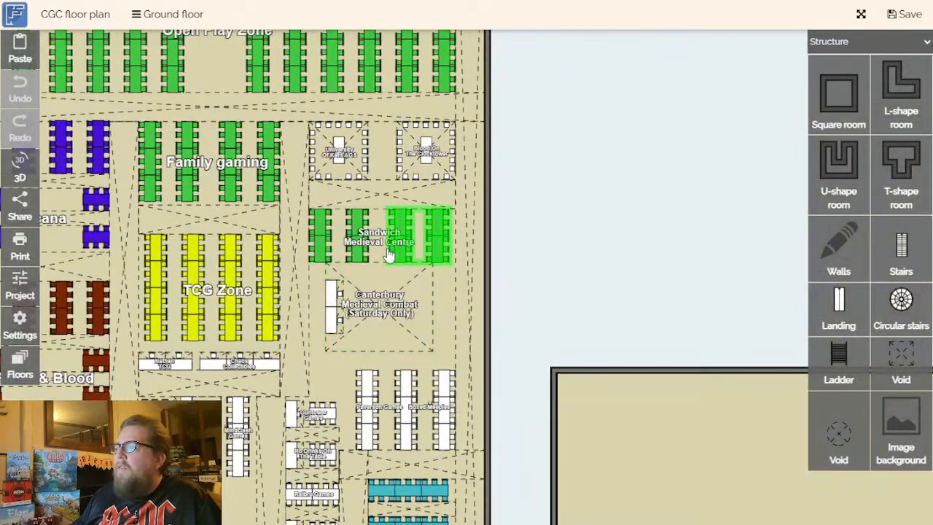
- Inspect the Sandwich Medieval Centre tables directly above the Canterbury Medieval Combat area
scroll(390, 252, up, 3)
scroll(390, 252, up, 2)
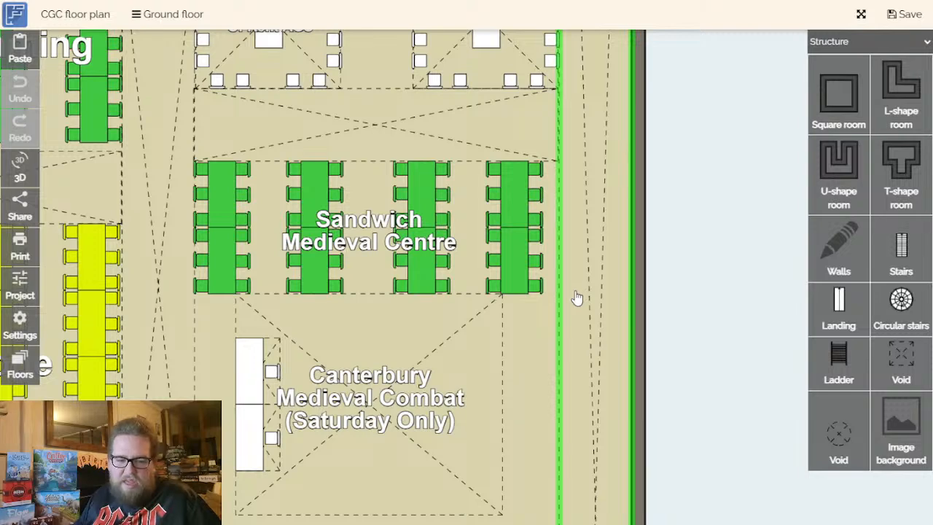
scroll(617, 370, down, 3)
drag(625, 374, 634, 339)
- Examine the TCG Zone tables together with the Nathan TCG and Chaos Collectibles stands below them
scroll(271, 421, up, 1)
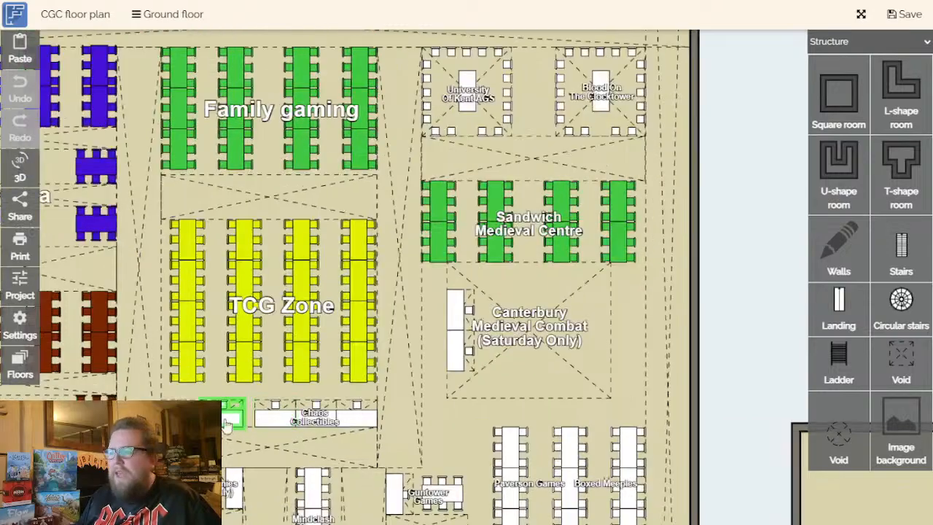
scroll(240, 426, up, 2)
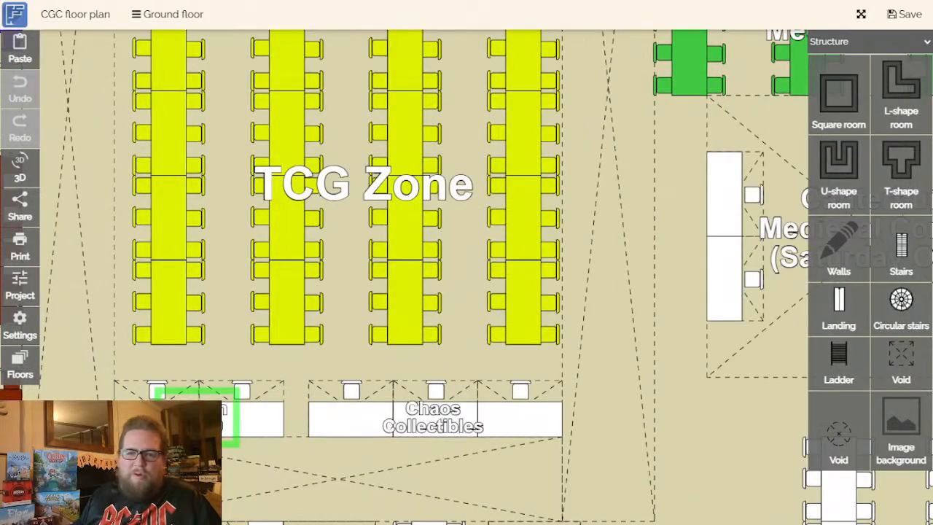
scroll(257, 412, down, 3)
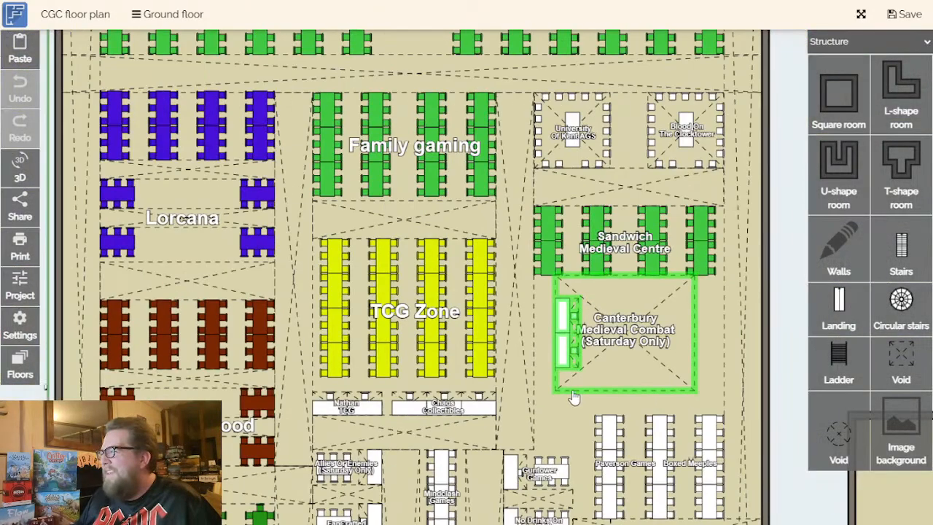
- Inspect the University Of Kent AGS and Blood On The Clocktower areas above the Sandwich Medieval Centre
drag(781, 328, 734, 361)
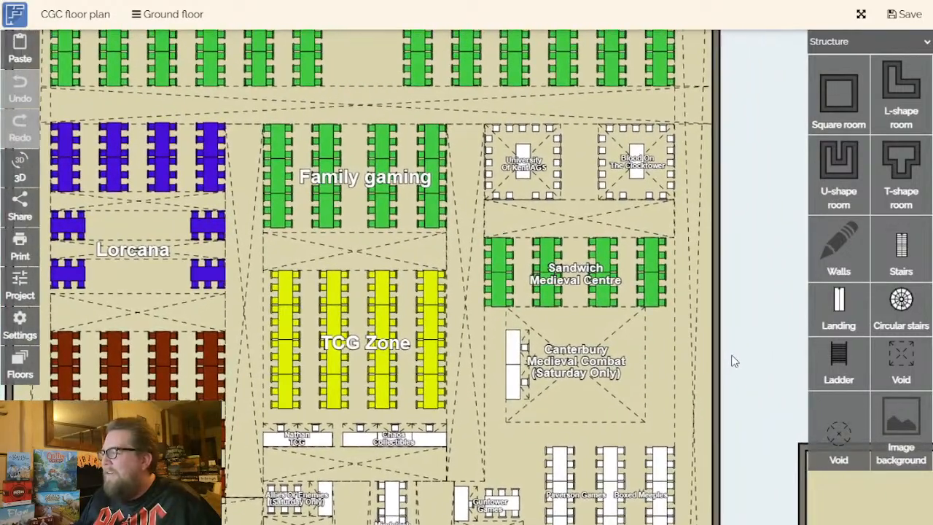
drag(748, 305, 647, 367)
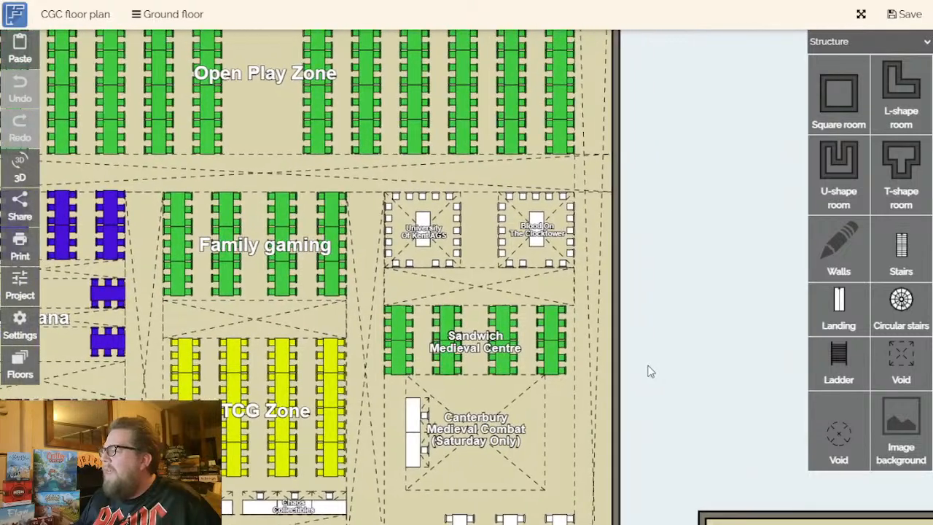
scroll(652, 372, up, 3)
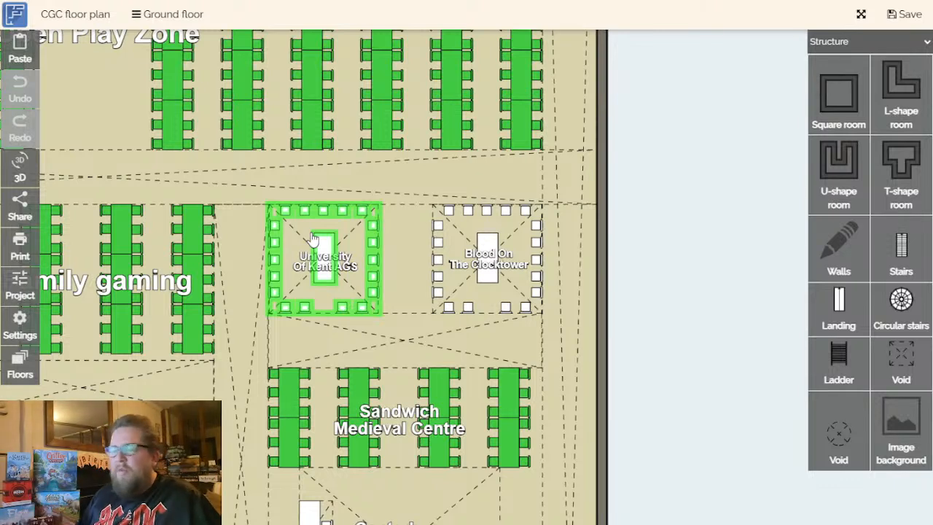
drag(651, 309, 666, 296)
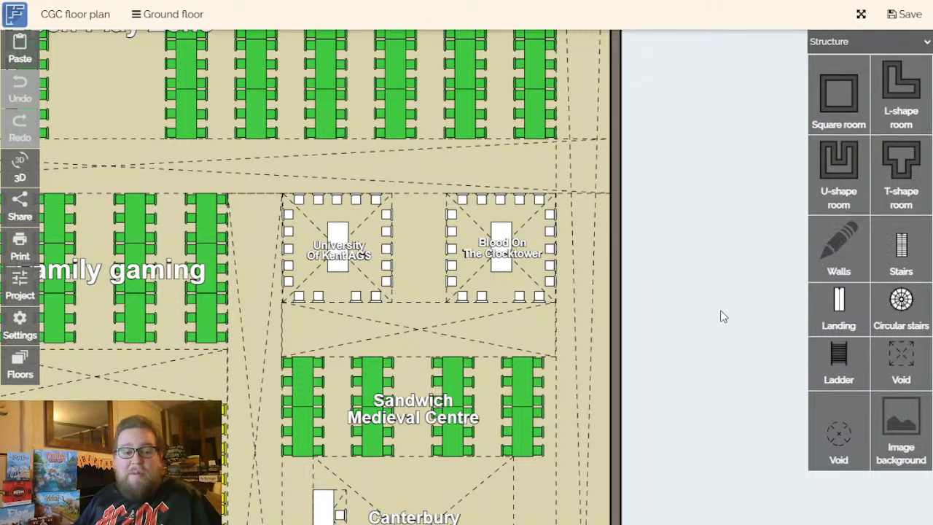
drag(721, 311, 799, 319)
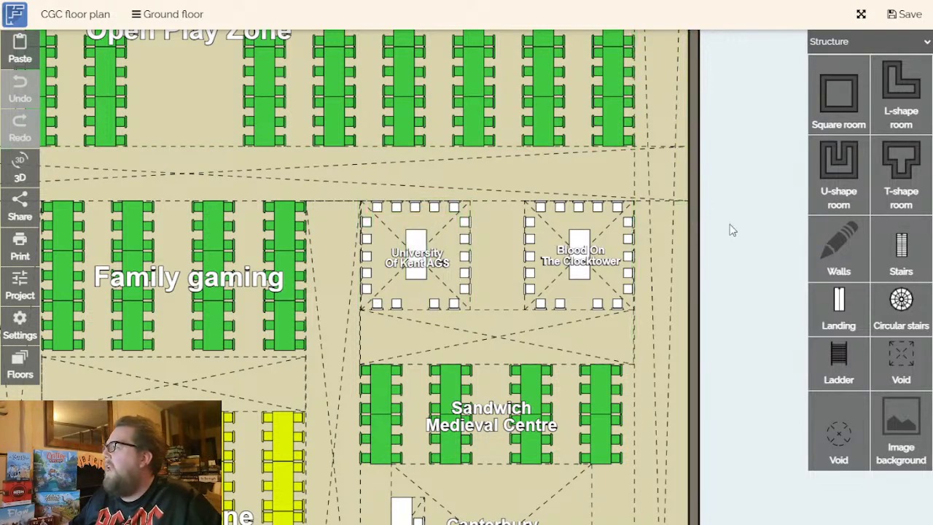
drag(723, 239, 689, 219)
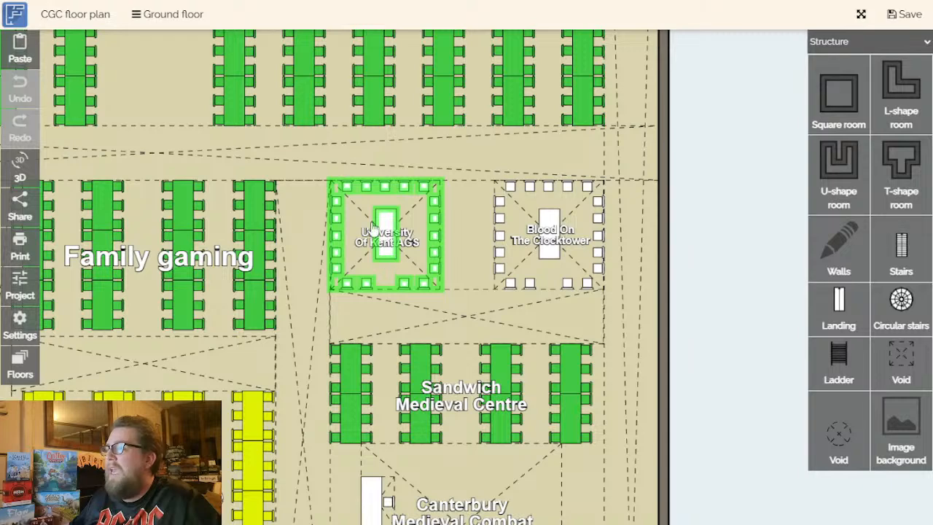
drag(743, 295, 784, 292)
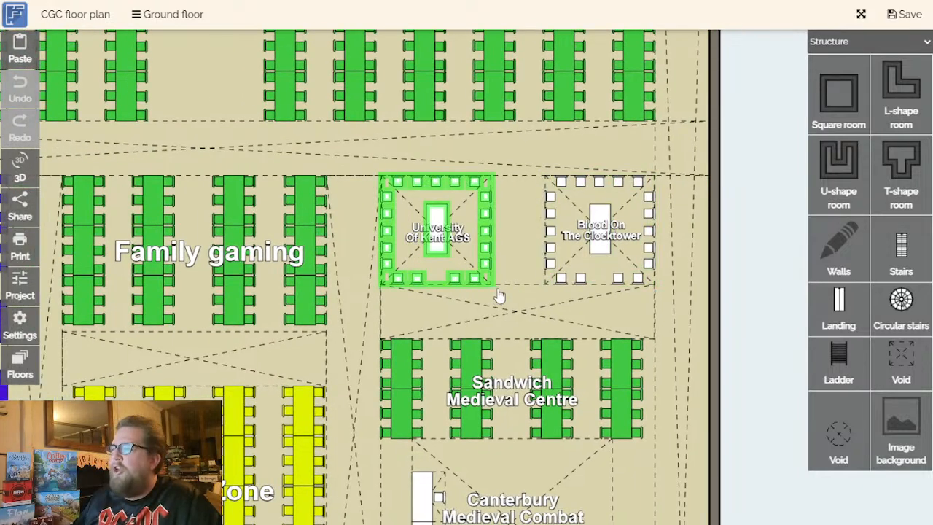
- Examine the Family gaming tables between the Lorcana and University Of Kent AGS areas
scroll(513, 299, down, 2)
drag(719, 316, 786, 402)
drag(648, 439, 762, 373)
scroll(452, 295, up, 5)
scroll(496, 304, down, 2)
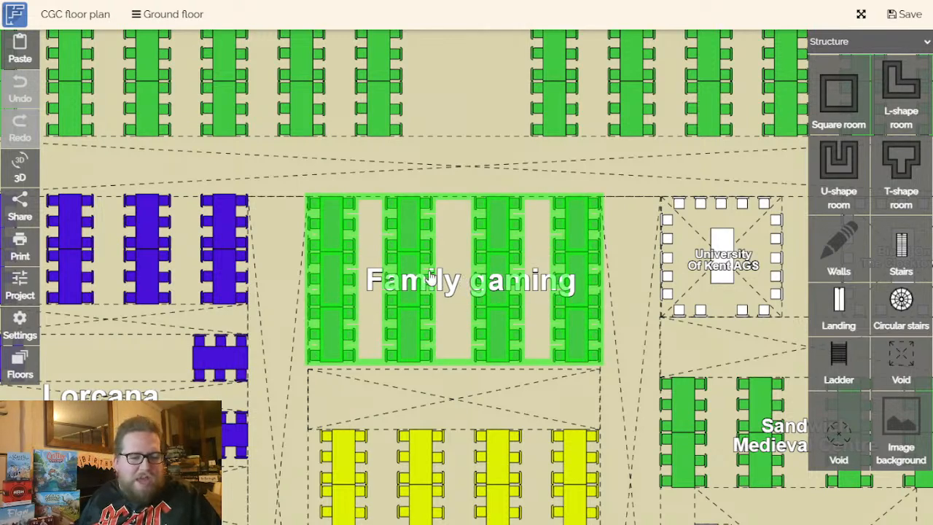
drag(454, 323, 475, 299)
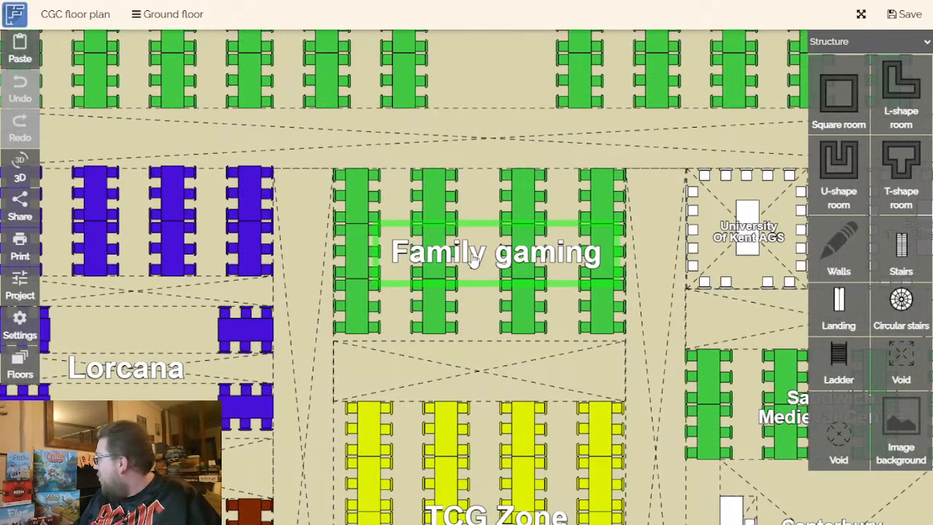
scroll(465, 210, up, 1)
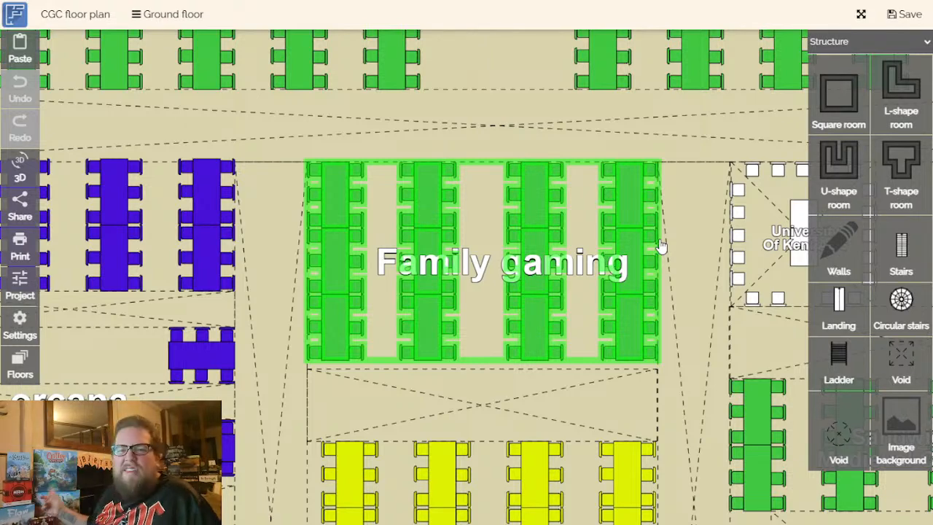
scroll(483, 316, down, 3)
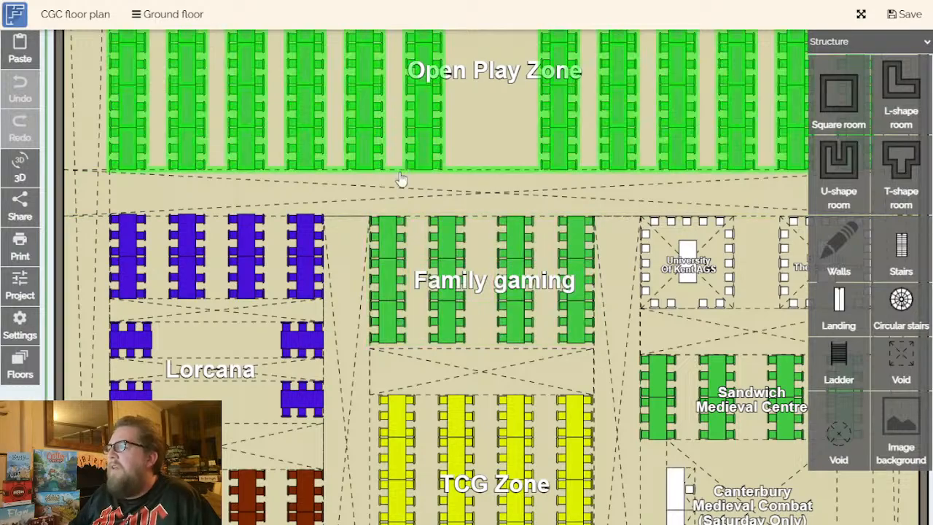
- Look over the Open Play Zone briefly and inspect the Flesh & Blood tables beside the TCG Zone
drag(499, 281, 477, 399)
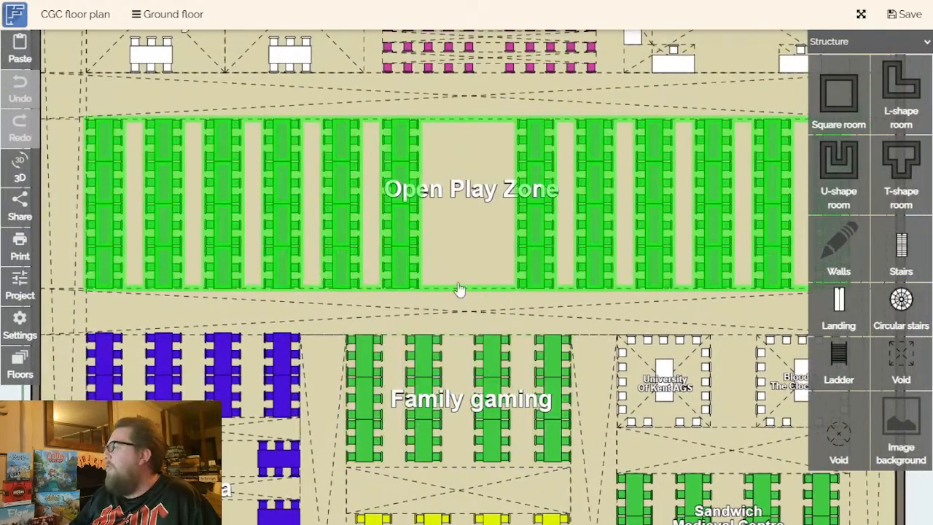
drag(430, 315, 525, 53)
drag(475, 301, 519, 167)
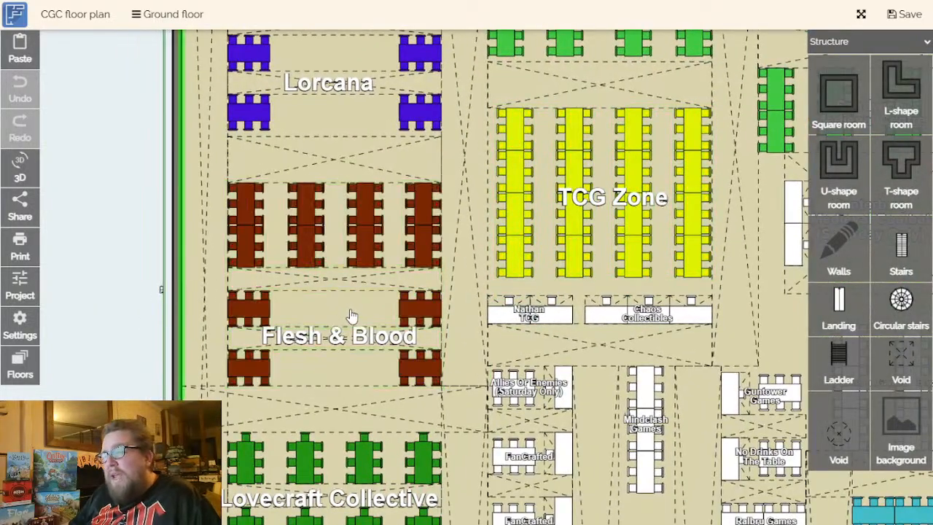
scroll(350, 314, up, 2)
scroll(345, 314, down, 1)
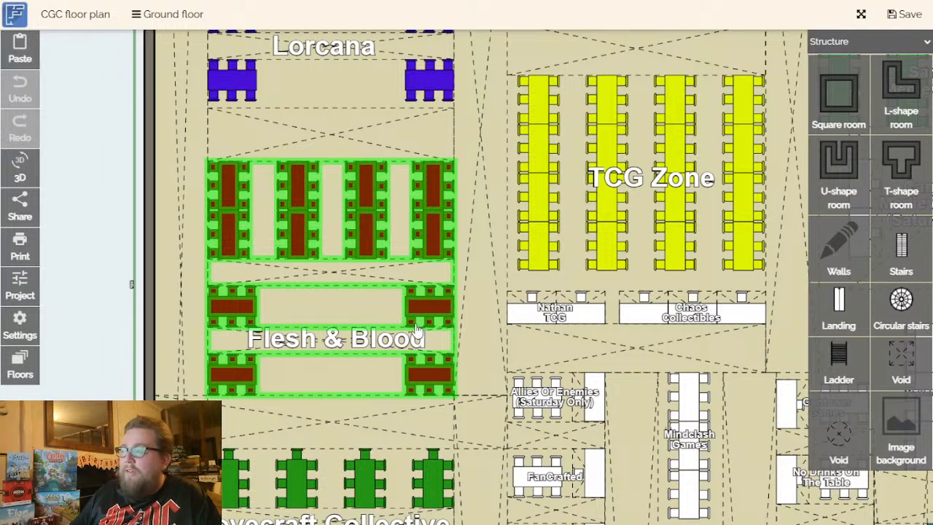
drag(104, 275, 103, 291)
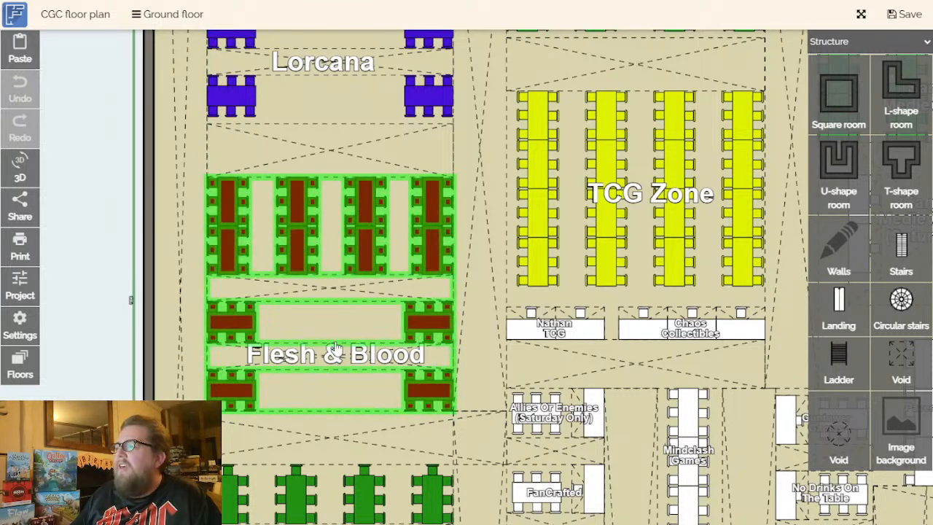
drag(109, 358, 101, 316)
scroll(372, 324, down, 2)
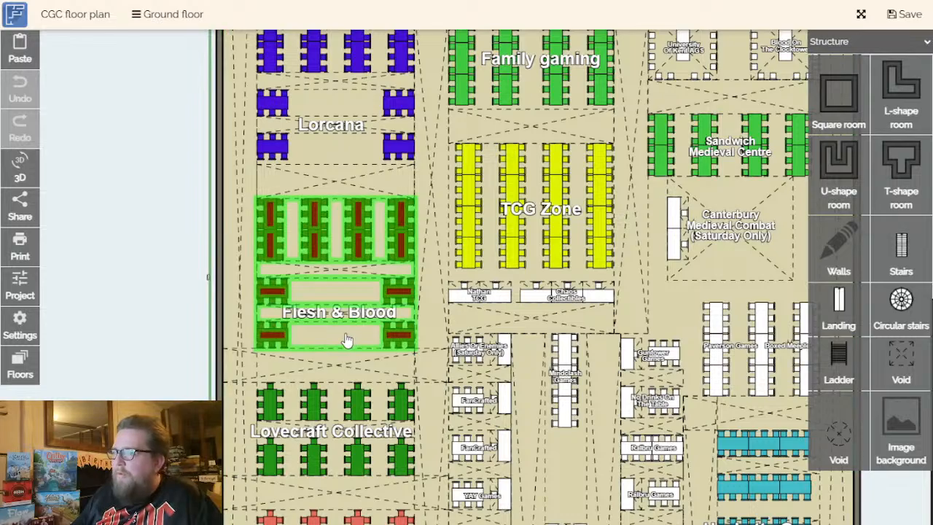
- Review the way from the Flesh & Blood area down to the entrance hall and front desk
drag(350, 337, 298, 232)
drag(354, 444, 331, 227)
drag(387, 405, 367, 65)
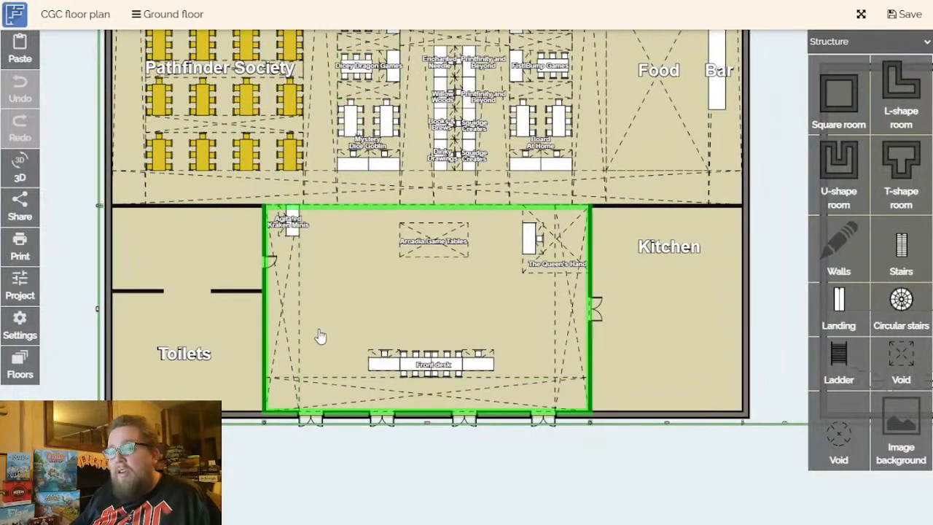
scroll(286, 332, down, 5)
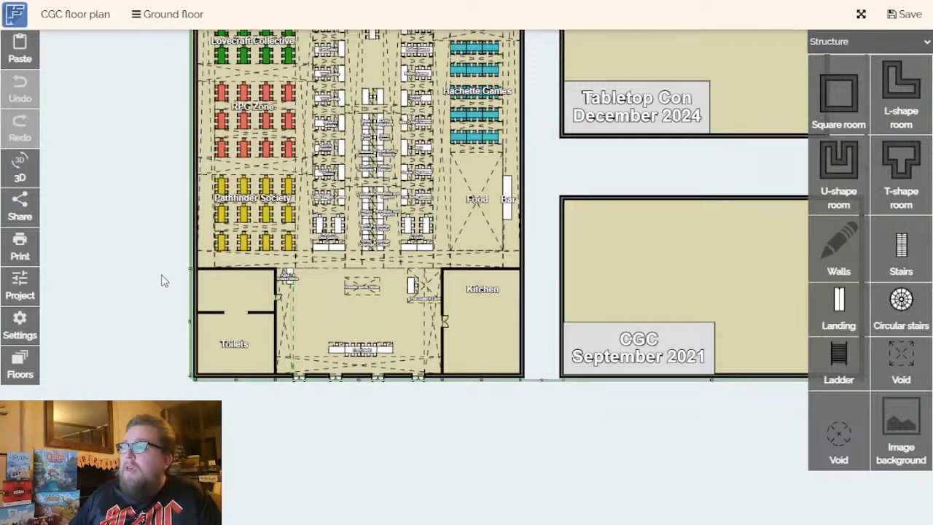
- Return to the Flesh & Blood area and examine its table layout between Lorcana and Lovecraft Collective
scroll(165, 282, up, 10)
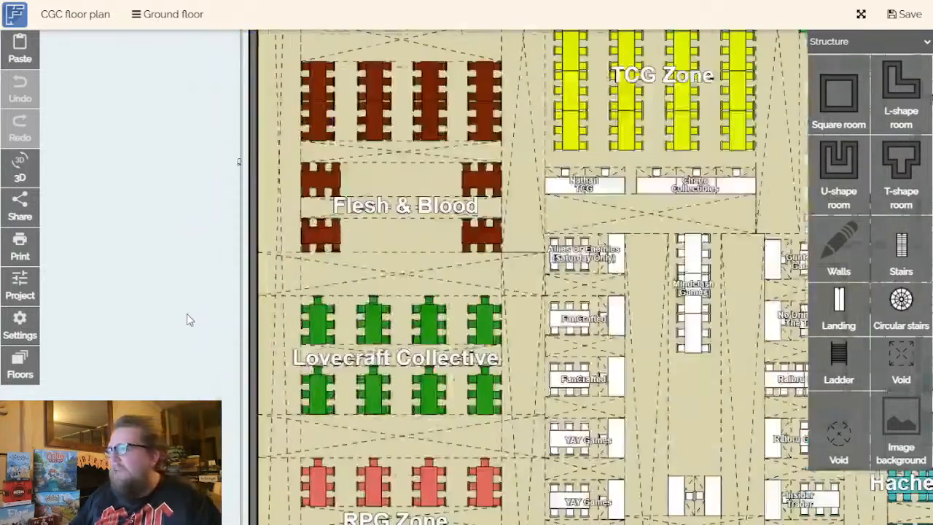
drag(195, 286, 125, 378)
drag(359, 320, 306, 331)
scroll(314, 301, up, 1)
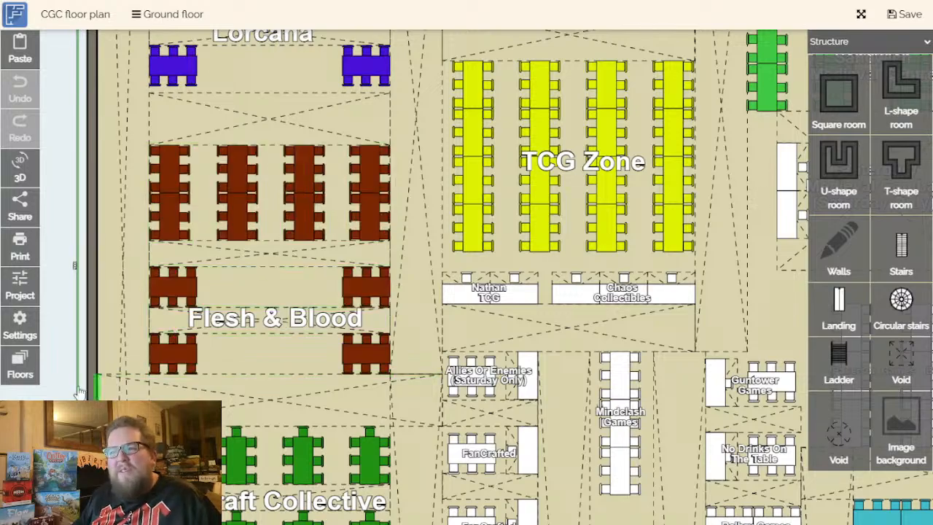
drag(88, 437, 100, 478)
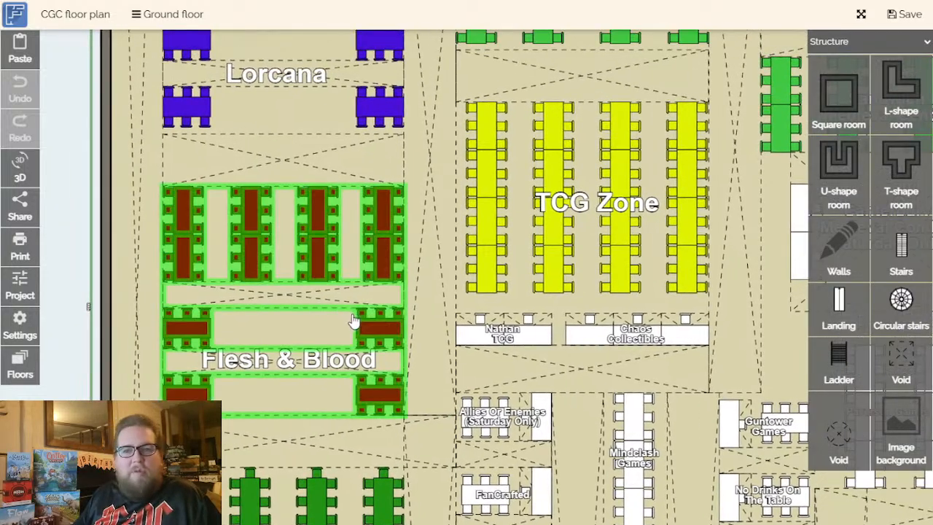
- Inspect the Lorcana tables above the Flesh & Blood area
drag(85, 336, 115, 523)
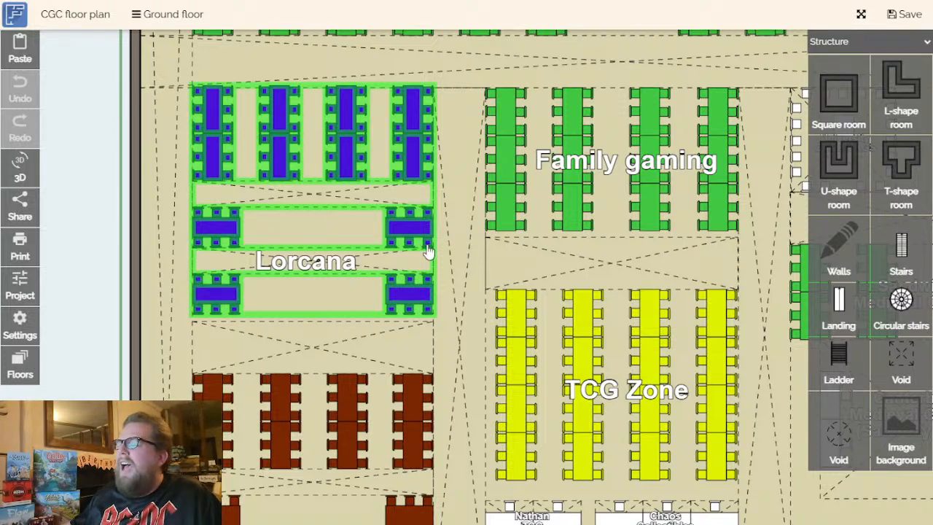
scroll(238, 303, up, 1)
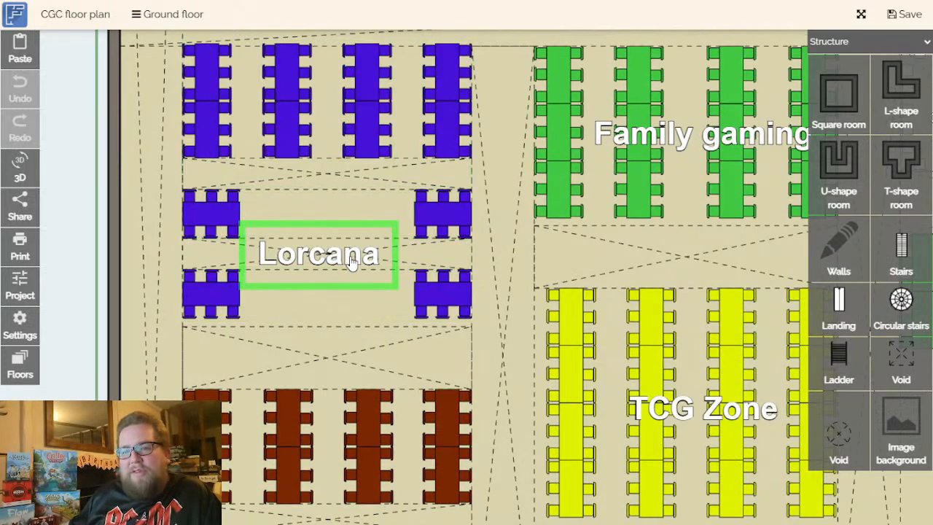
drag(366, 227, 343, 267)
scroll(343, 267, down, 1)
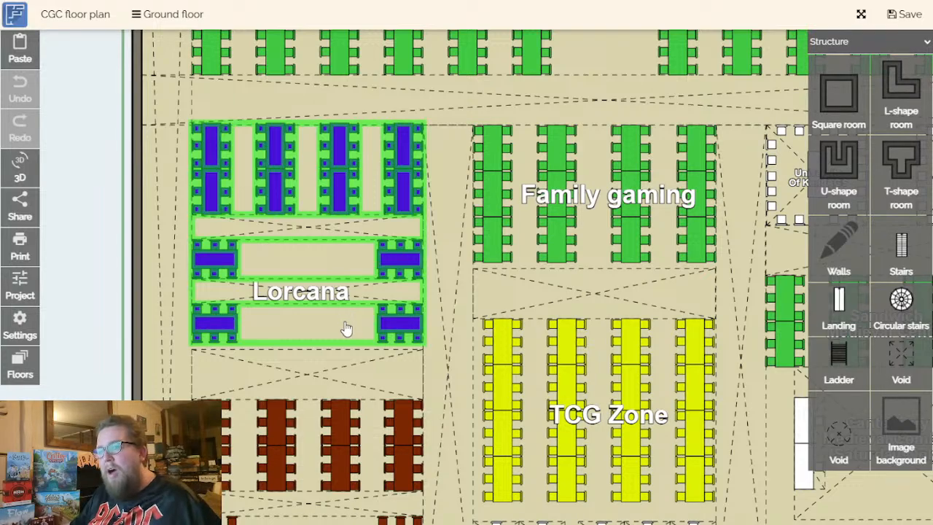
- Review the central trader aisles beside Hachette Games in relation to the Lorcana and Flesh & Blood areas
drag(346, 325, 271, 342)
drag(444, 386, 314, 214)
scroll(382, 375, down, 1)
drag(386, 380, 323, 51)
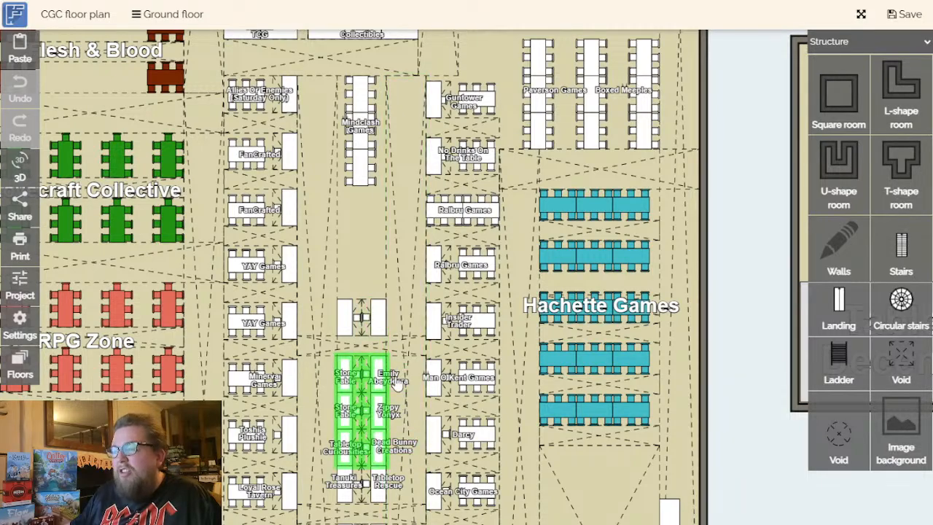
scroll(399, 385, down, 5)
scroll(277, 203, up, 5)
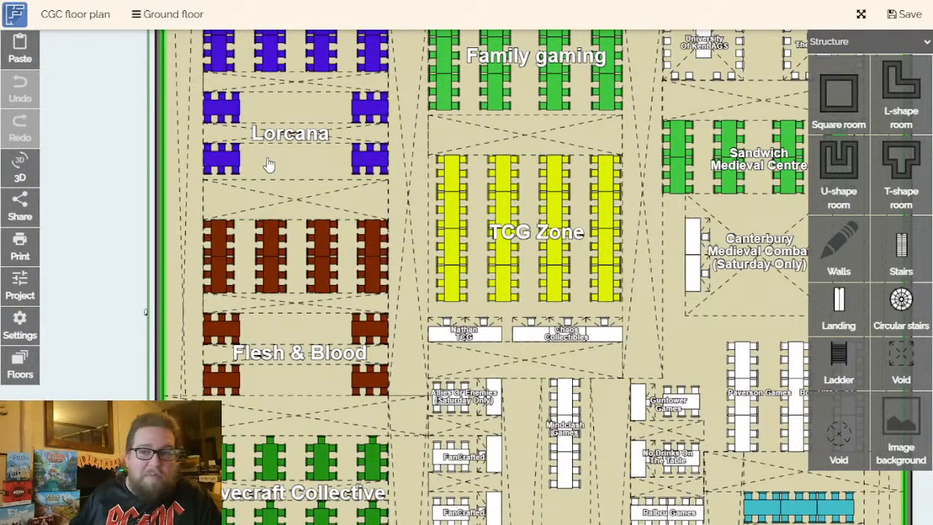
- Examine the Open Play Zone tables above the Lorcana and Family gaming areas
drag(370, 246, 312, 277)
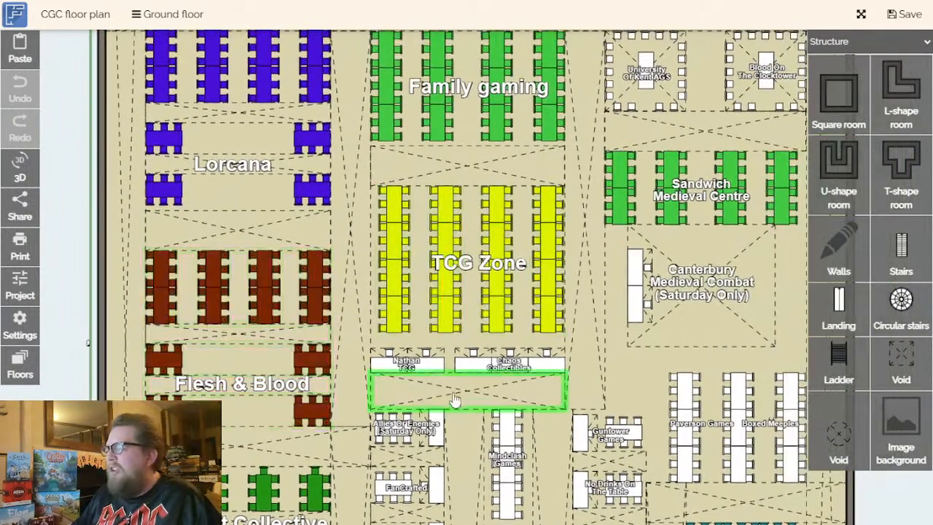
drag(486, 326, 435, 423)
drag(446, 279, 453, 374)
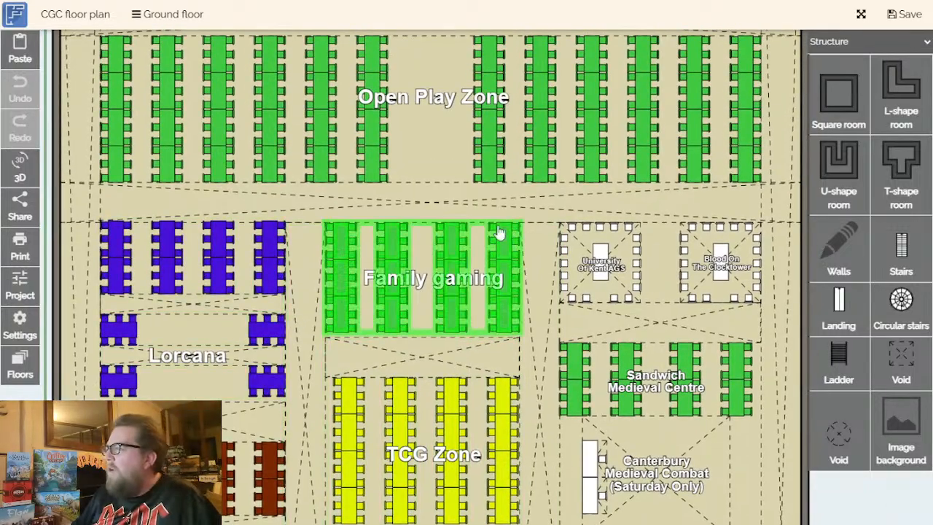
drag(476, 212, 456, 360)
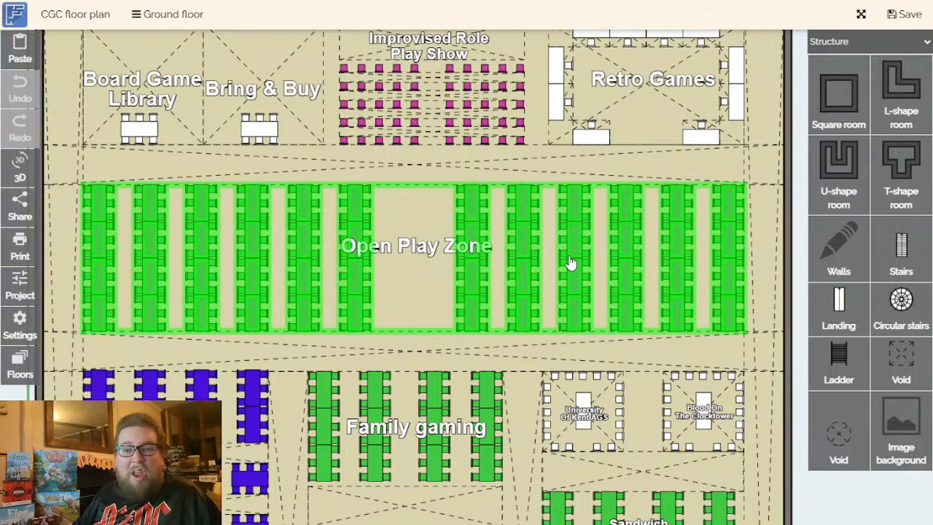
drag(428, 227, 430, 391)
- Inspect the Retro Games area in the row of zones above the Open Play Zone
scroll(441, 262, down, 2)
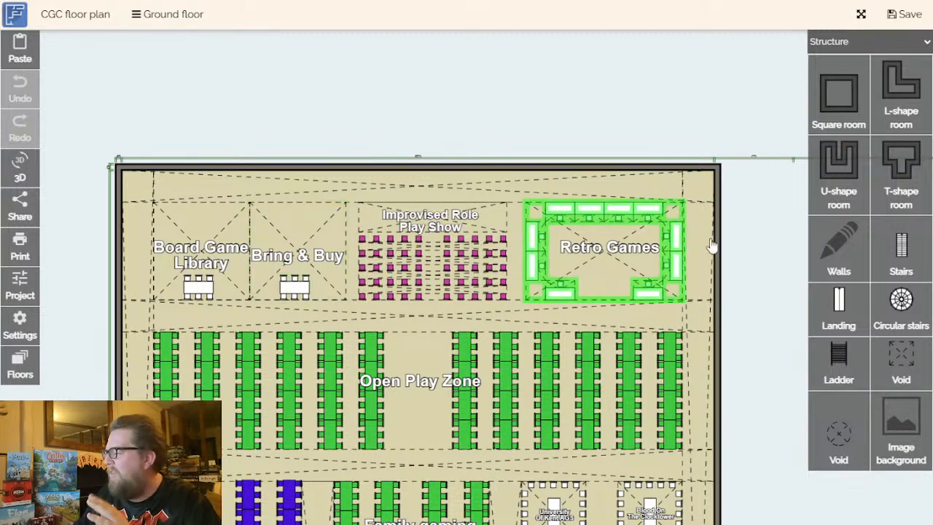
drag(427, 116, 377, 109)
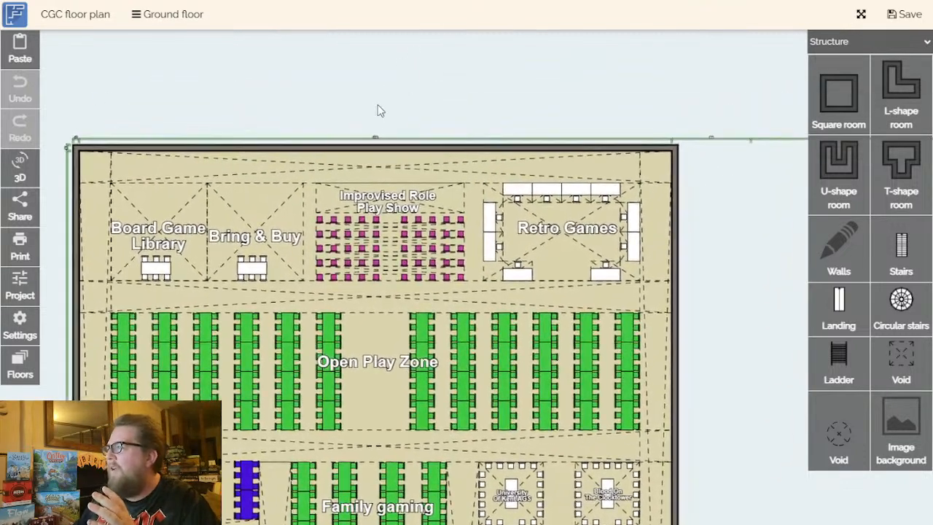
click(583, 243)
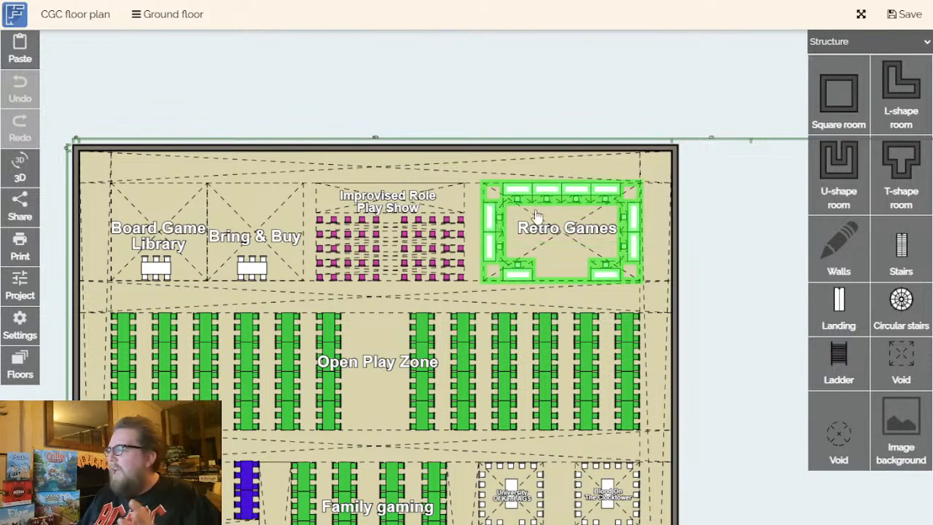
- Examine the tables around the Retro Games area and the adjacent Improvised Role Play Show seating
click(565, 232)
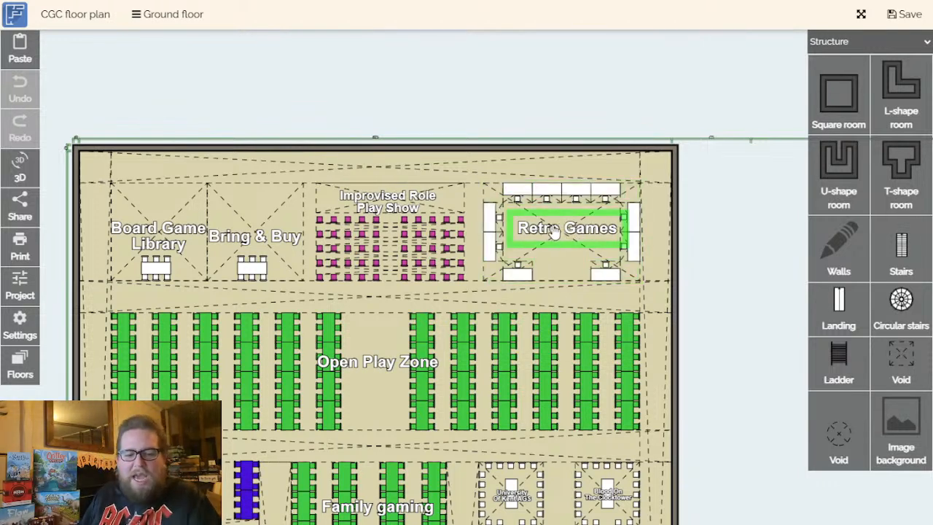
click(492, 251)
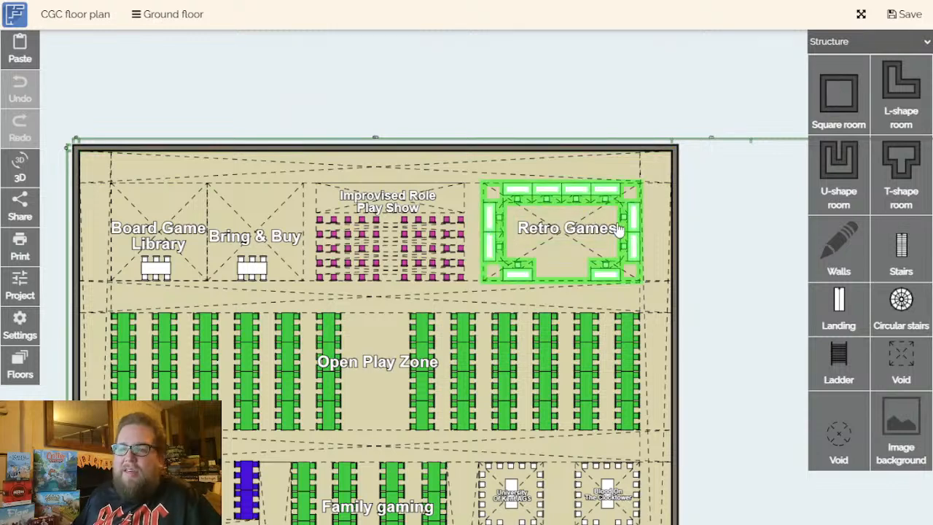
drag(722, 268, 762, 323)
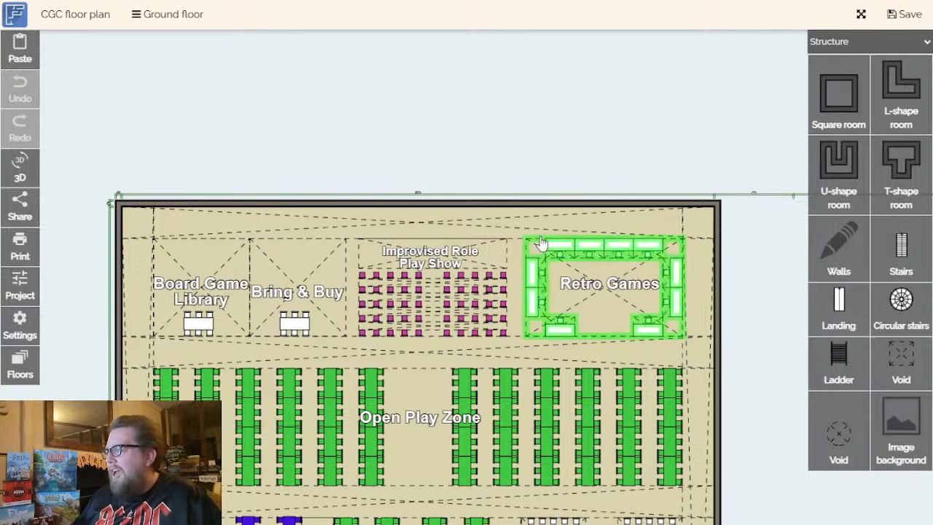
scroll(451, 295, up, 1)
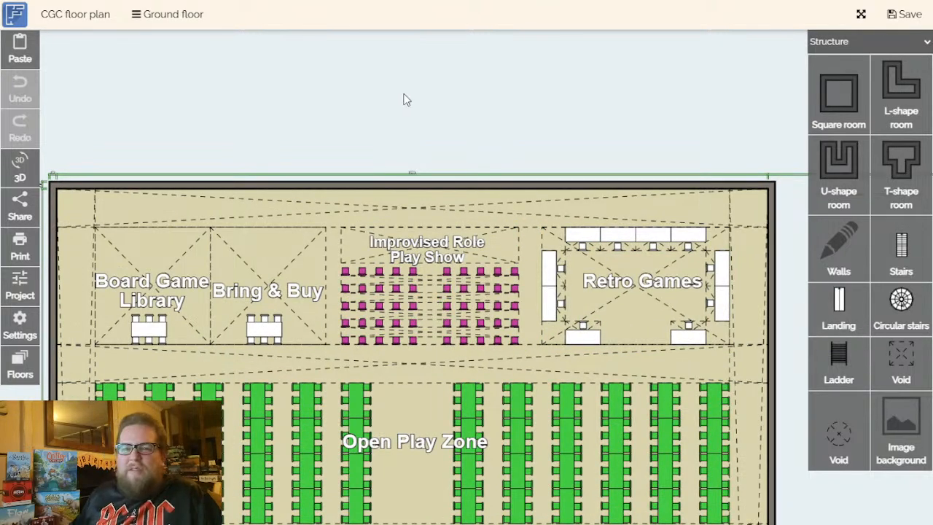
drag(403, 102, 417, 104)
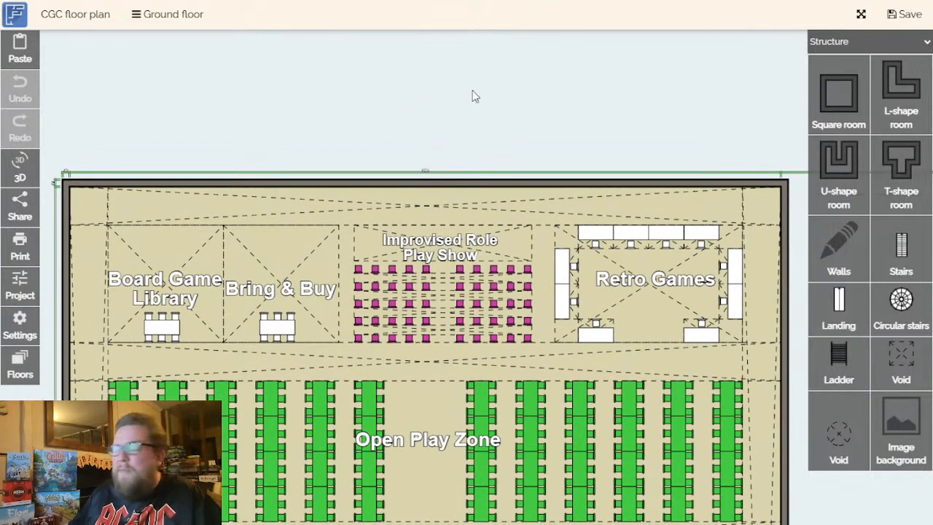
drag(496, 104, 512, 98)
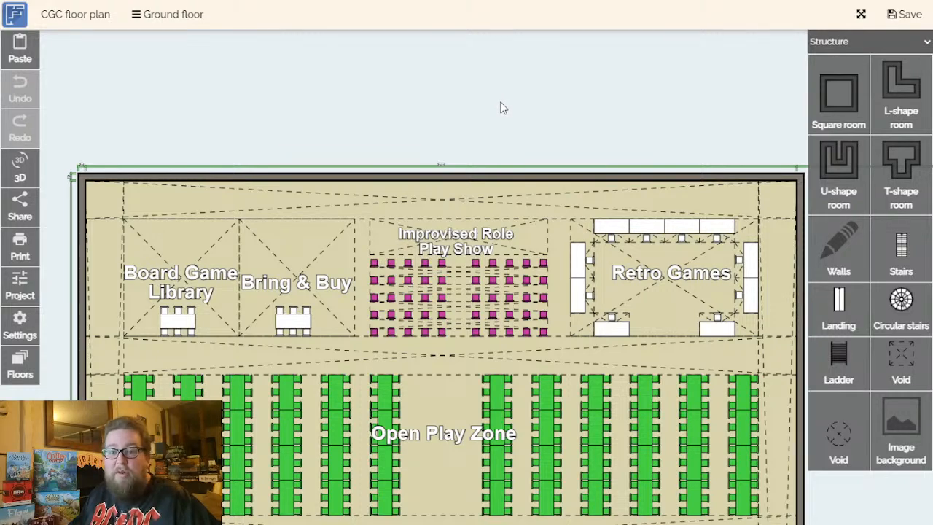
- Inspect the Bring & Buy area between the Board Game Library and the Improvised Role Play Show
scroll(501, 109, down, 3)
drag(721, 358, 652, 375)
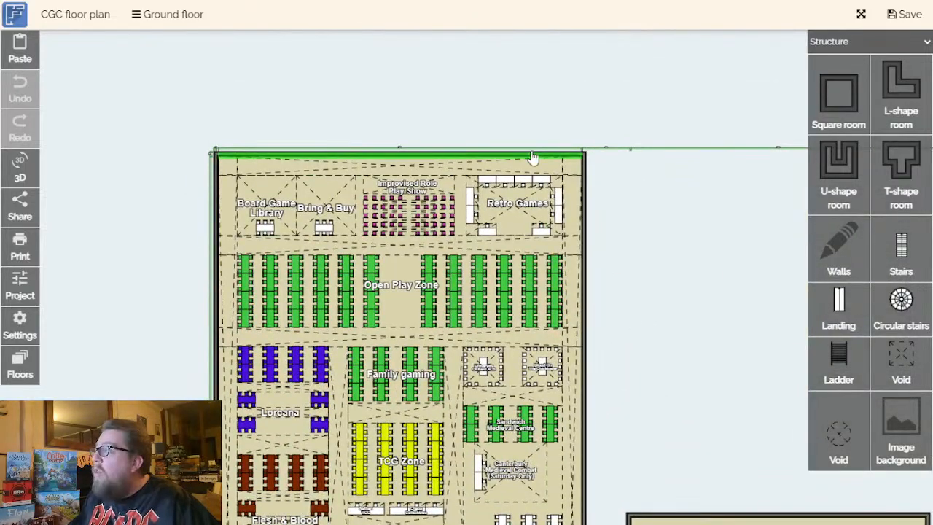
drag(672, 288, 705, 348)
scroll(255, 237, up, 1)
scroll(360, 252, down, 1)
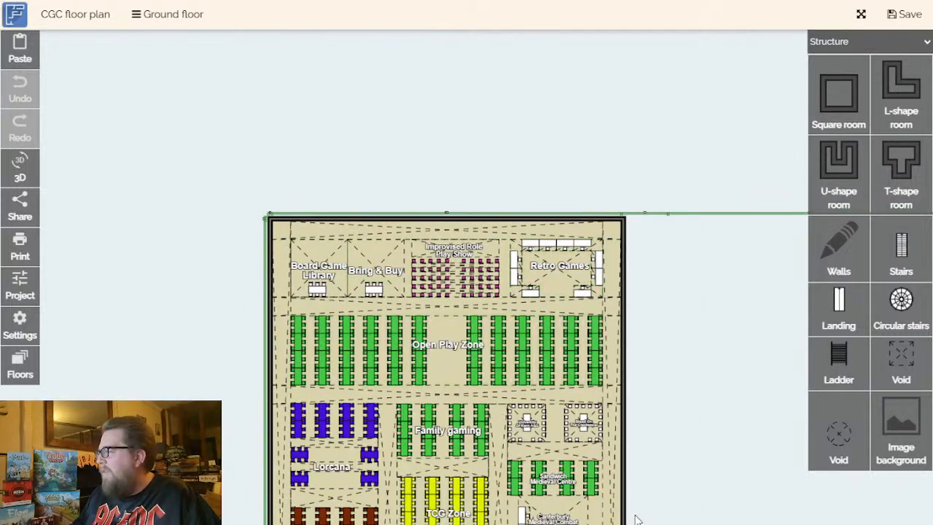
drag(746, 404, 772, 420)
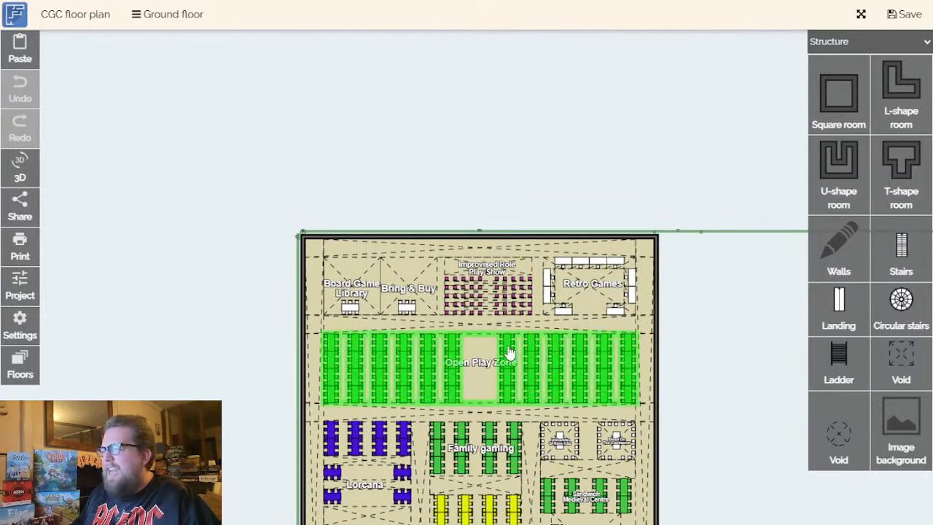
scroll(361, 303, up, 1)
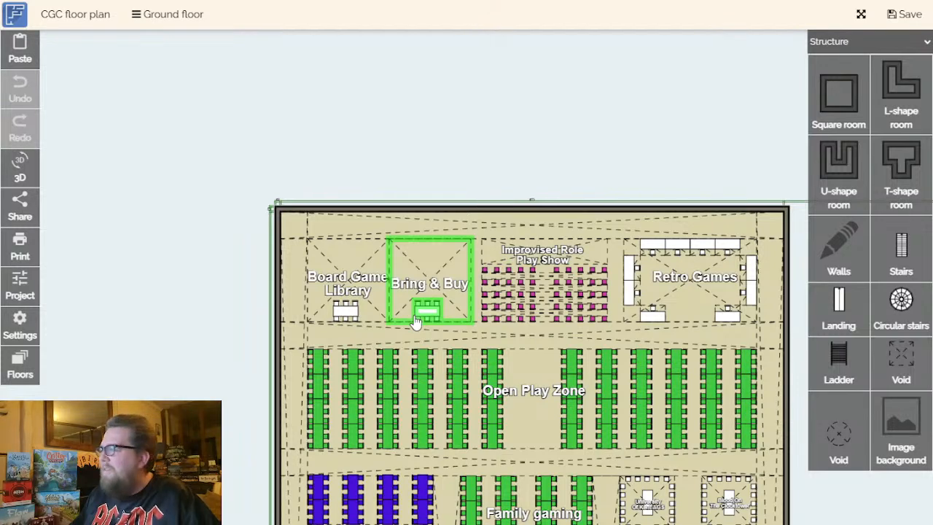
scroll(418, 320, up, 1)
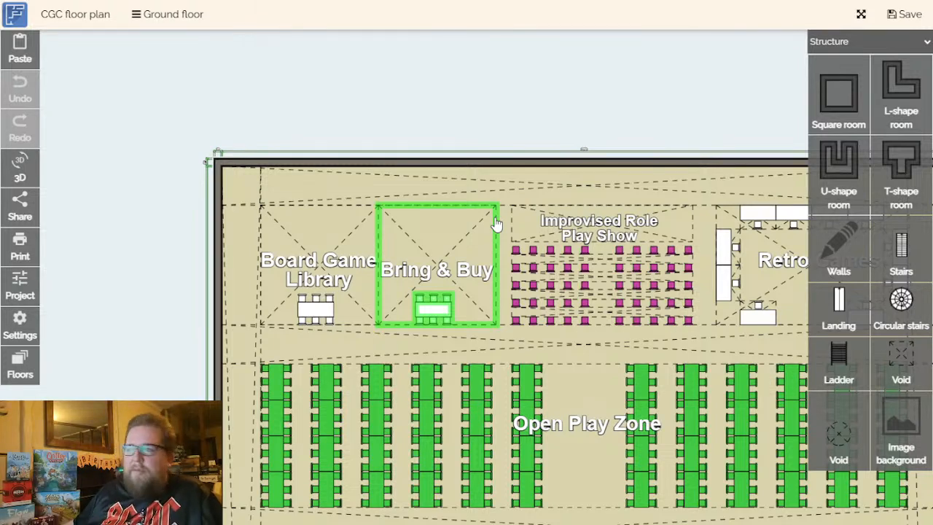
drag(490, 302, 472, 245)
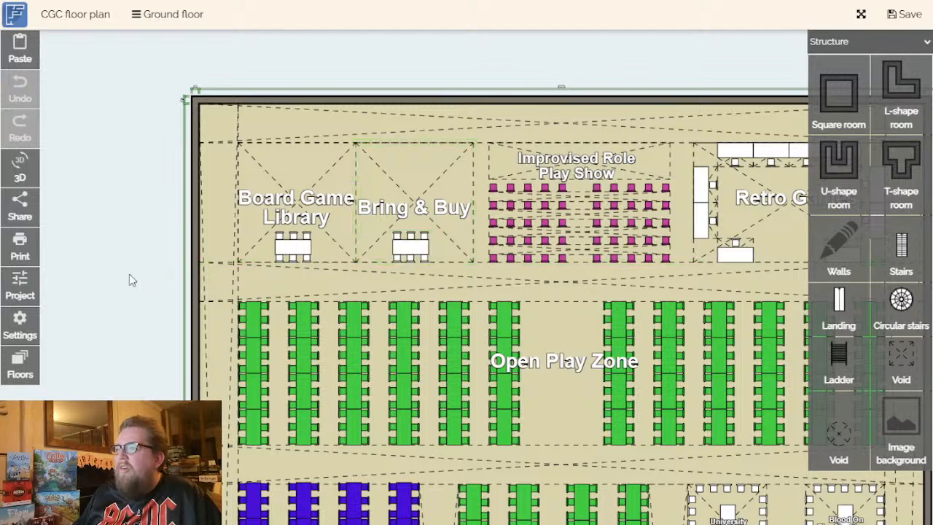
- Review the central trader stands around Tabletop Rescue, between the RPG Zone and Hachette Games
drag(129, 285, 164, 328)
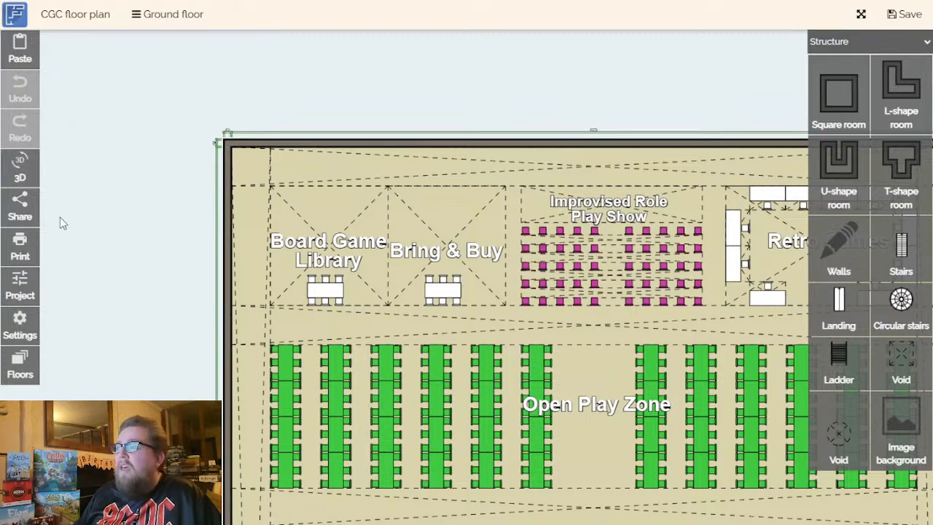
scroll(143, 274, down, 2)
drag(144, 272, 94, 60)
scroll(85, 167, down, 2)
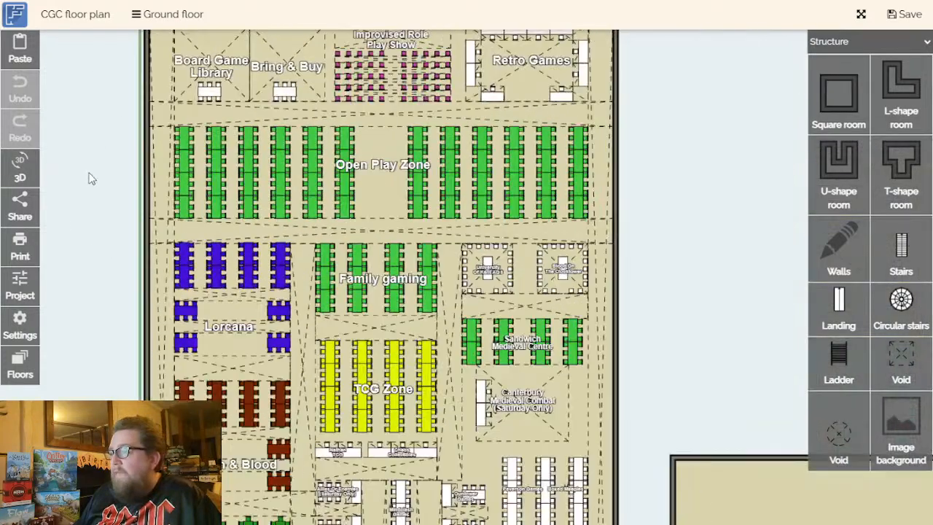
drag(92, 158, 90, 114)
drag(104, 198, 77, 29)
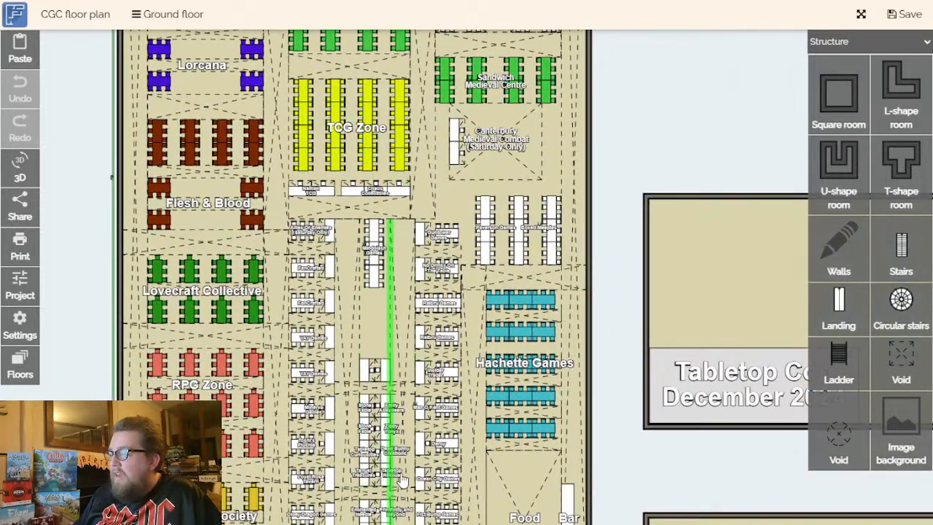
scroll(400, 477, up, 4)
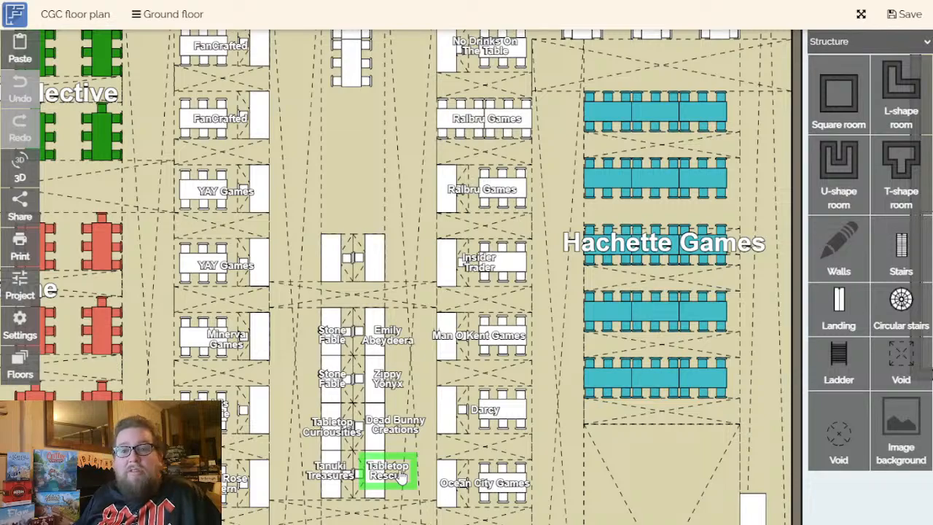
- Examine the Board Game Library area and its table next to Bring & Buy
scroll(400, 478, down, 2)
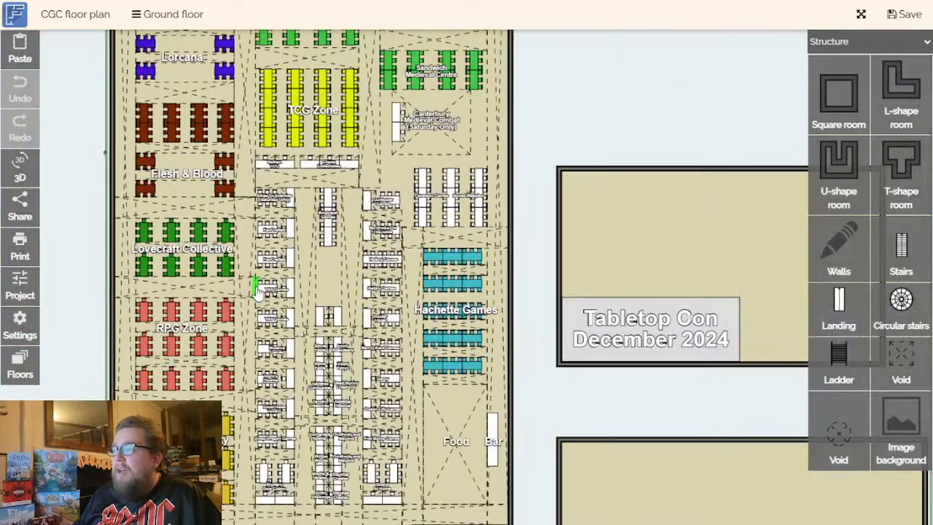
scroll(258, 286, down, 2)
drag(86, 272, 133, 491)
drag(108, 323, 163, 317)
scroll(201, 284, up, 3)
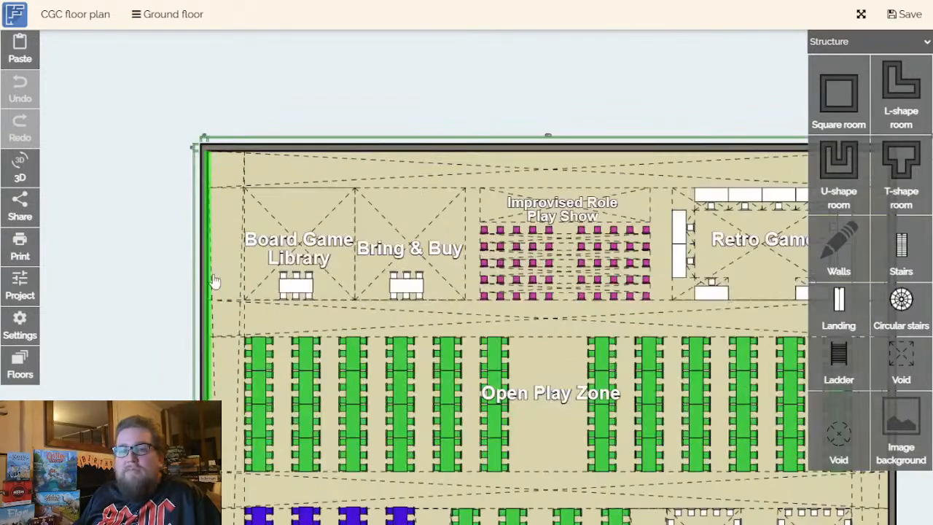
click(325, 295)
scroll(329, 286, up, 3)
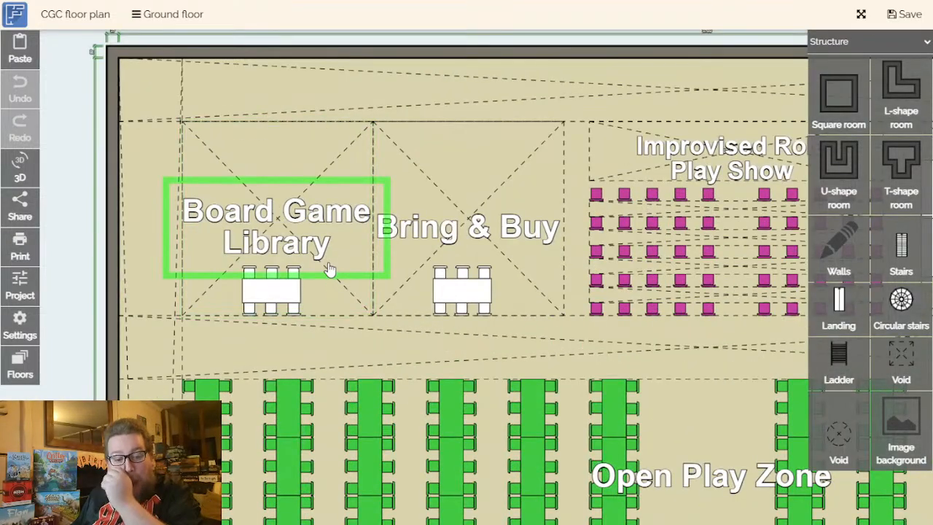
click(379, 277)
click(323, 275)
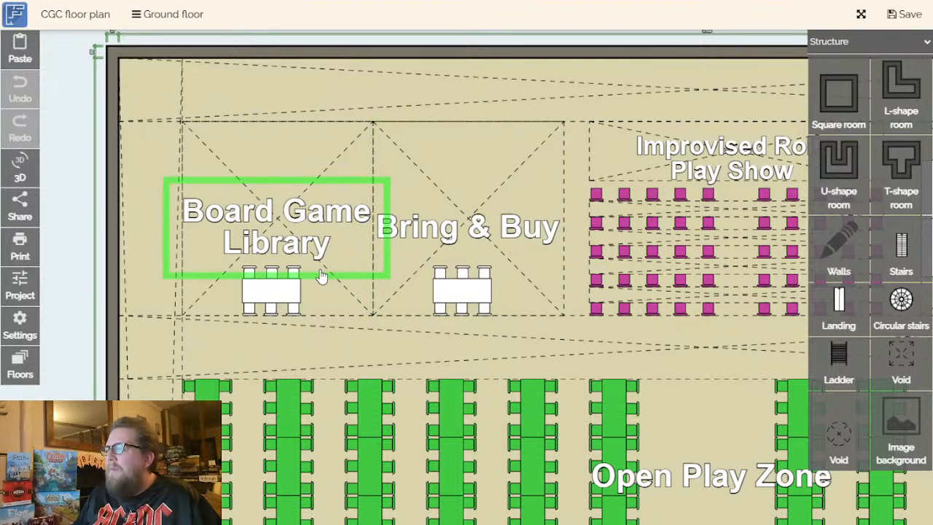
scroll(319, 247, down, 3)
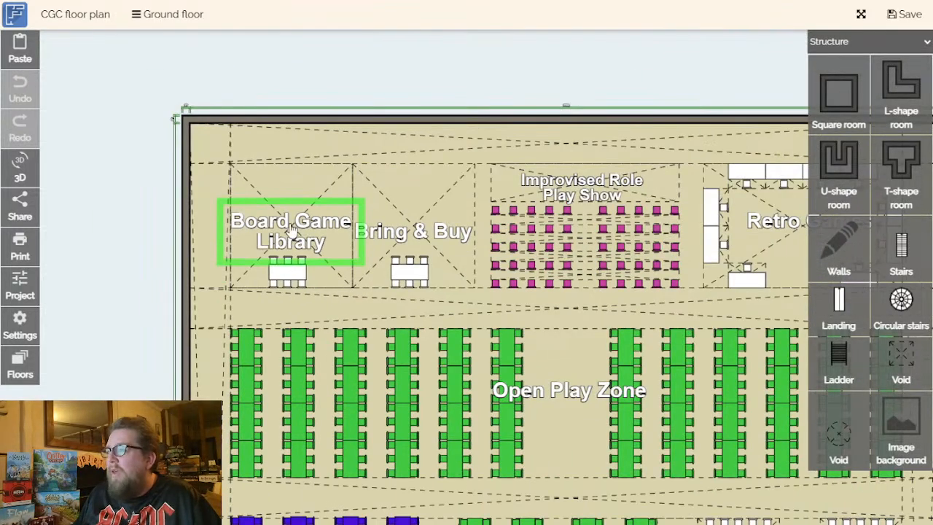
click(353, 279)
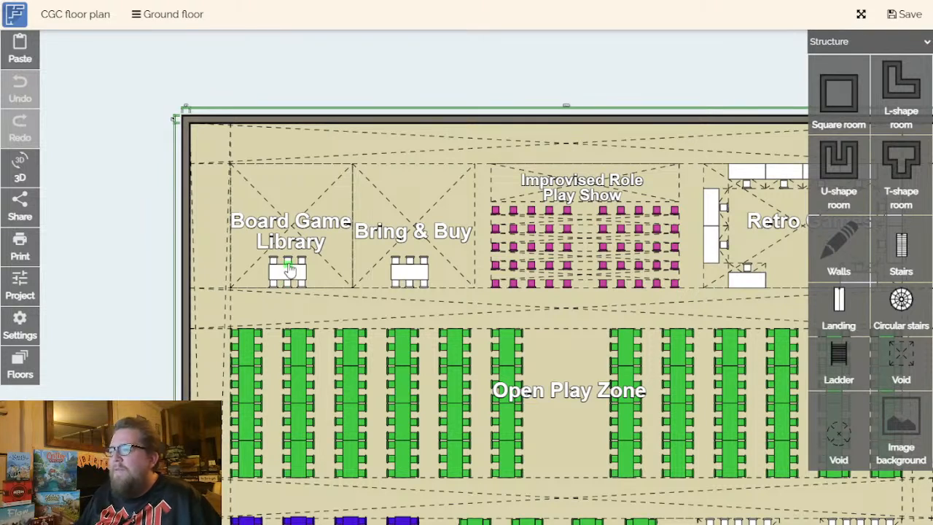
click(412, 276)
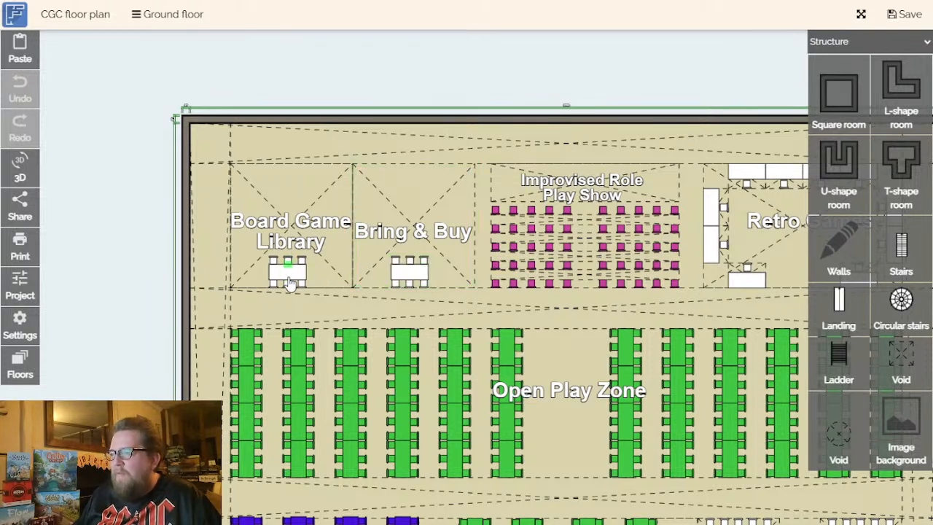
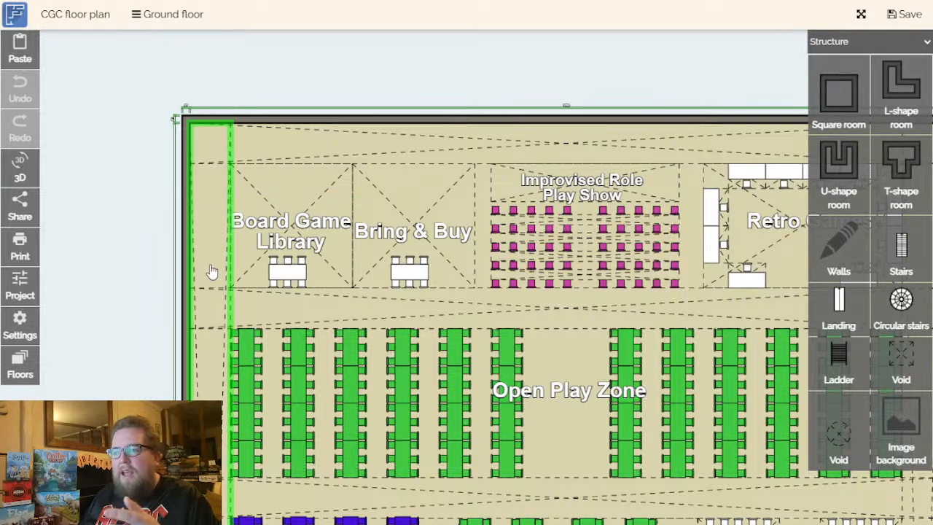
- Examine the Open Play Zone and the areas from the Board Game Library across to Retro Games
drag(160, 298, 150, 176)
scroll(151, 217, down, 1)
drag(151, 217, 132, 294)
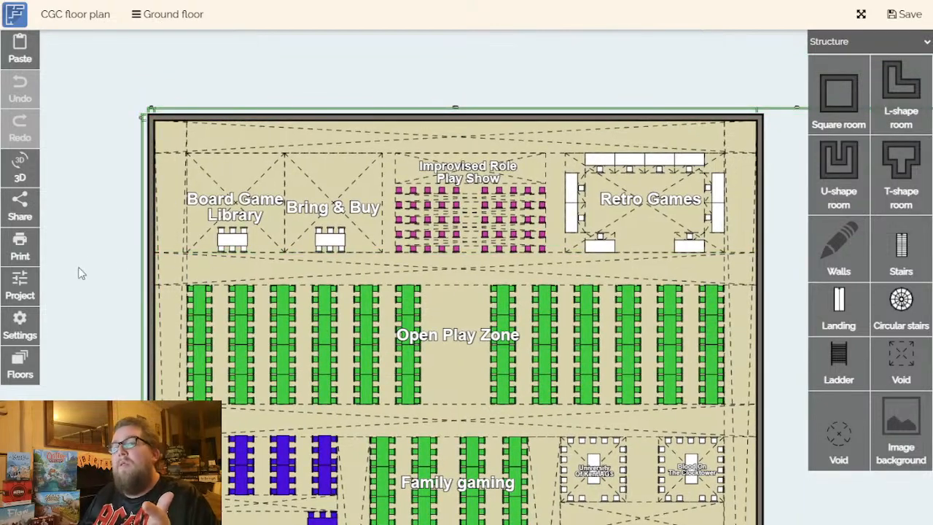
drag(92, 344, 109, 287)
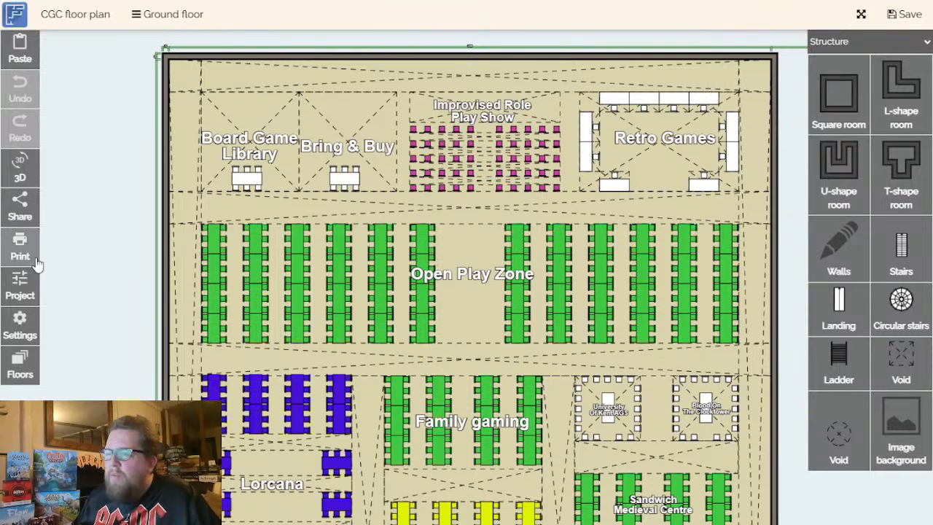
drag(98, 294, 124, 266)
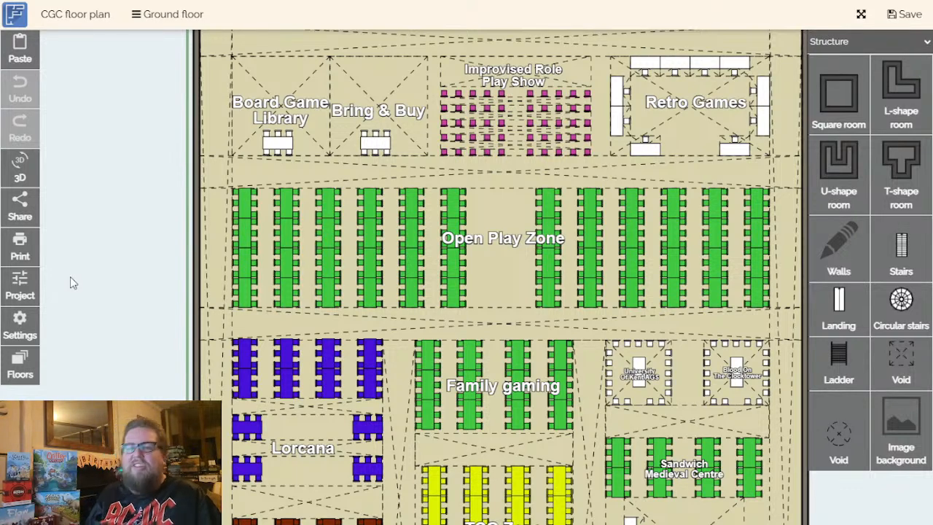
click(182, 309)
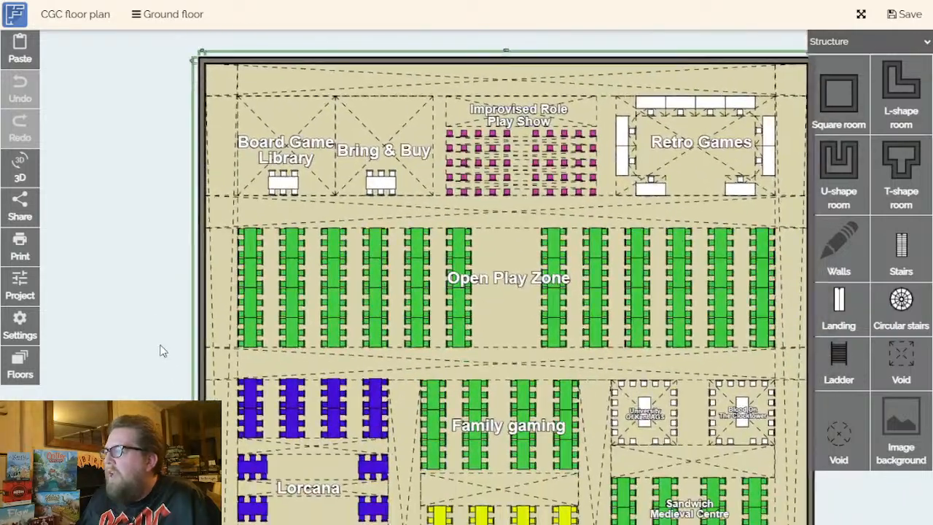
drag(162, 351, 138, 281)
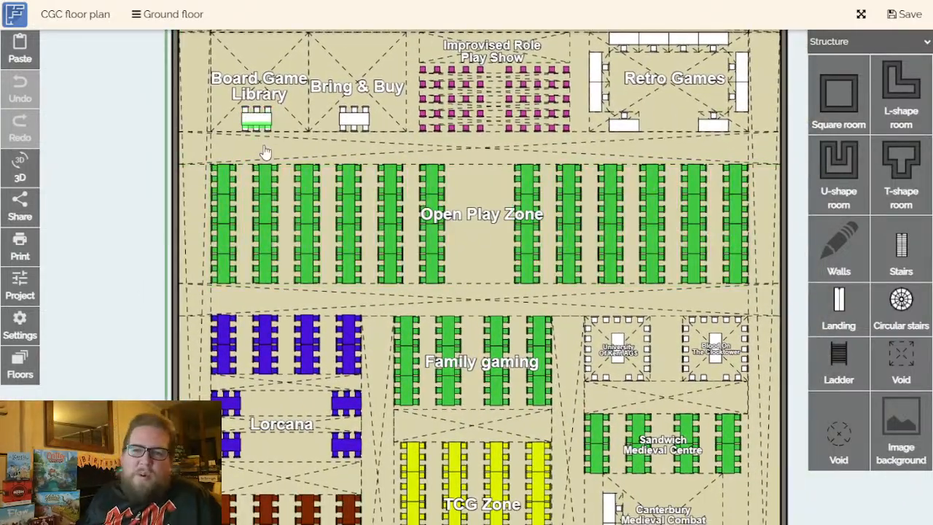
drag(141, 317, 126, 229)
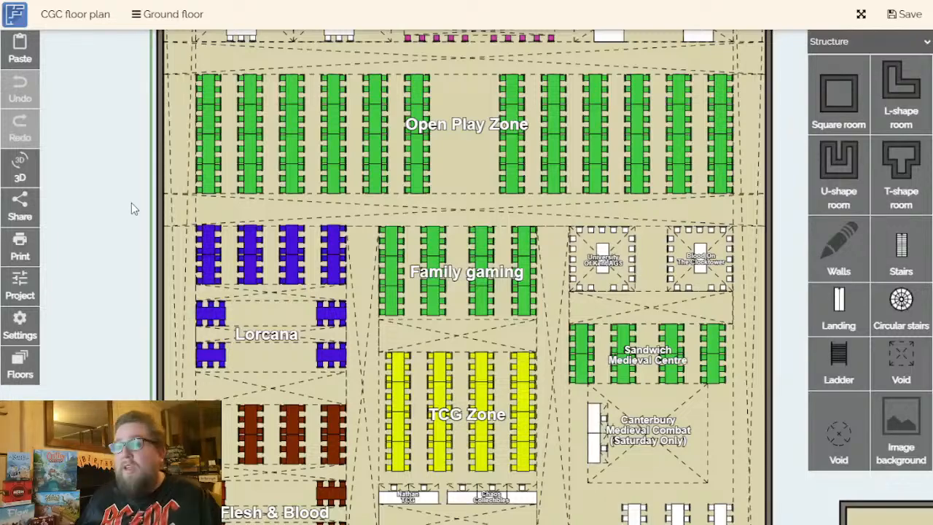
- Review the central trader aisles and the gaming zones on either side, from Lorcana down to the entrance hall
drag(106, 329, 77, 178)
scroll(78, 225, down, 2)
drag(80, 249, 182, 71)
scroll(107, 197, down, 2)
drag(139, 254, 160, 178)
drag(155, 248, 184, 215)
drag(184, 216, 191, 219)
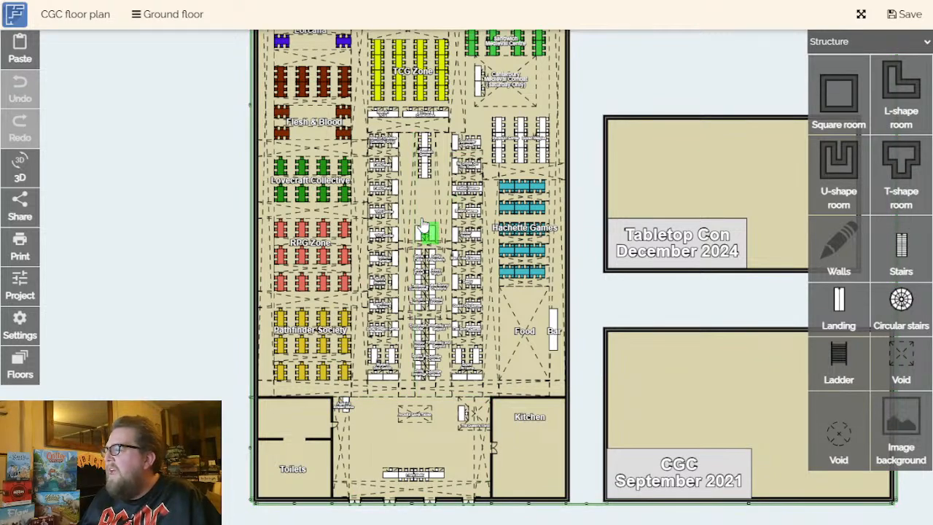
scroll(424, 243, up, 3)
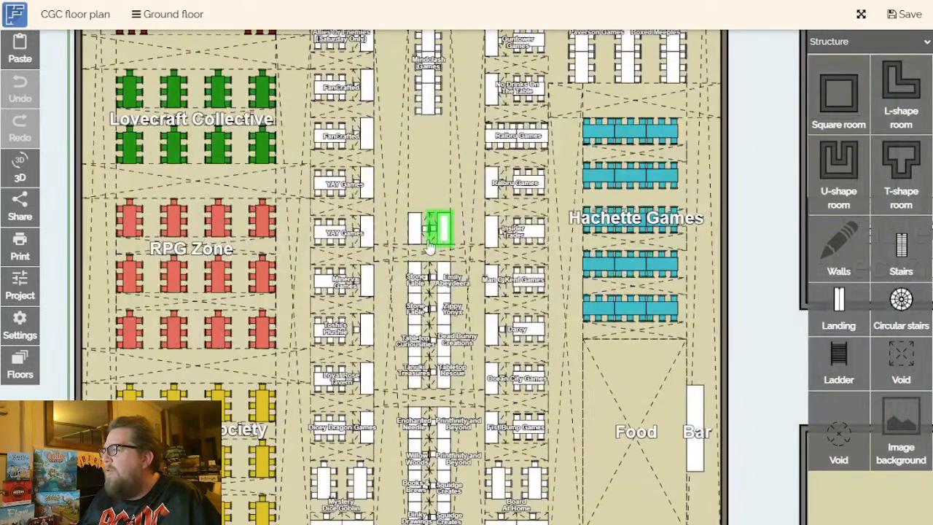
scroll(426, 246, down, 3)
drag(606, 313, 603, 448)
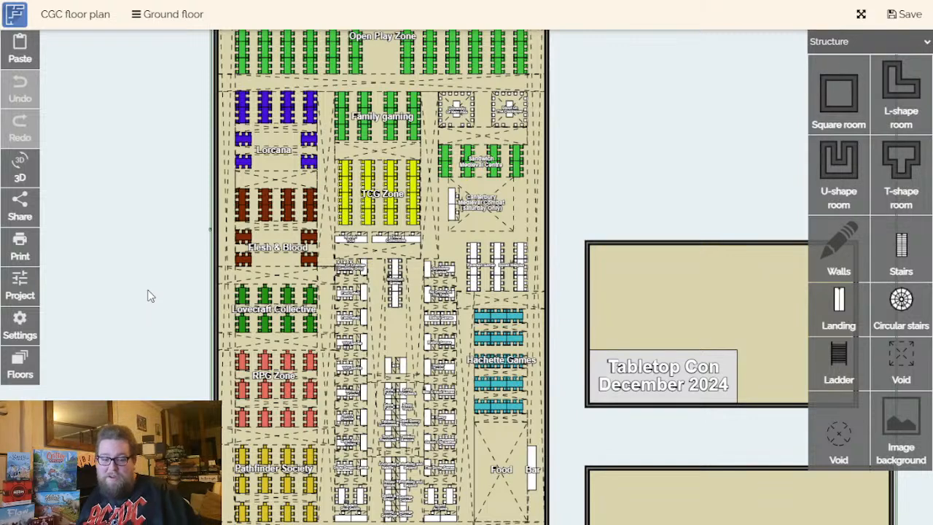
drag(644, 181, 631, 137)
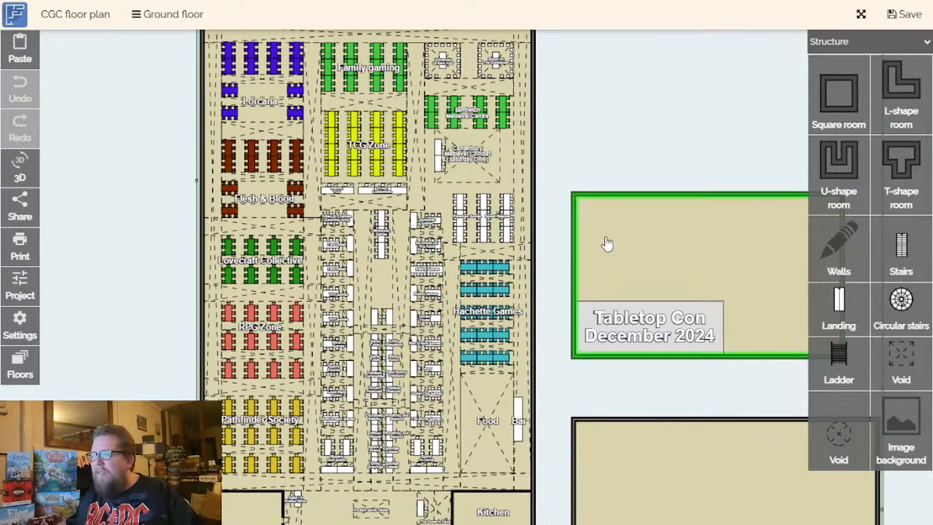
- Show the ground floor in 3D and examine the entrance hall and the view into the main hall
click(29, 175)
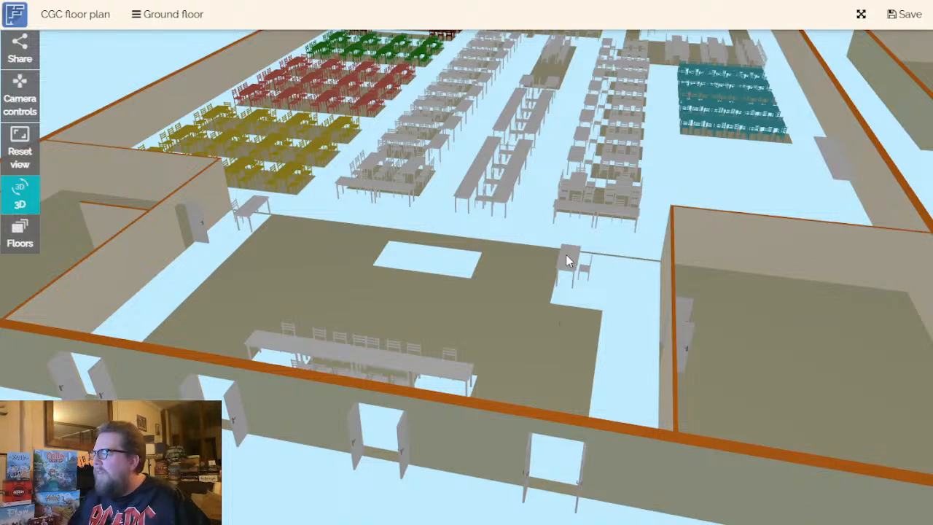
scroll(547, 267, down, 5)
scroll(541, 263, down, 4)
drag(507, 270, 451, 290)
scroll(451, 290, up, 5)
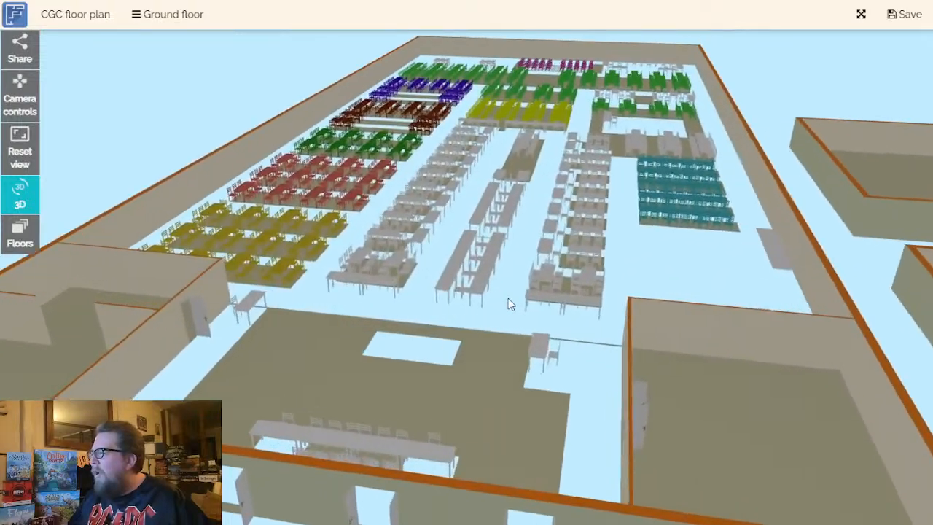
scroll(437, 290, up, 4)
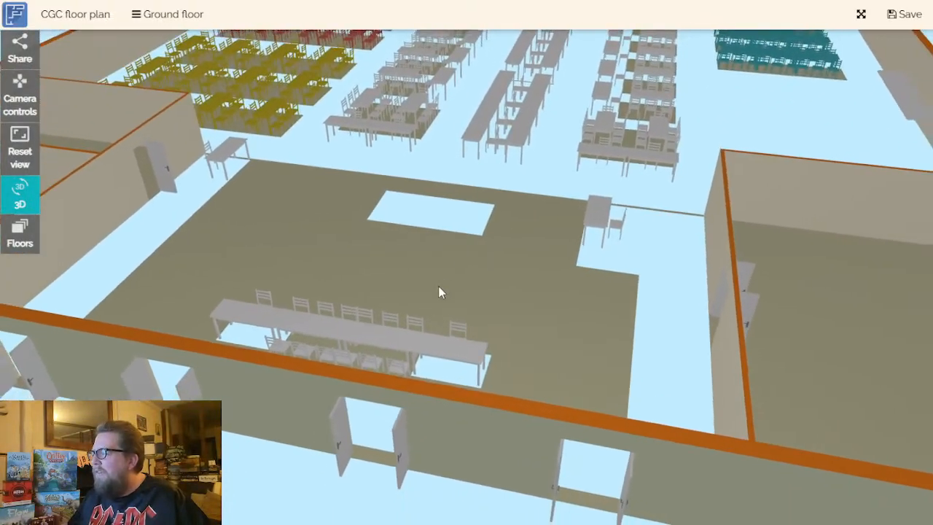
drag(438, 286, 433, 314)
scroll(432, 314, down, 5)
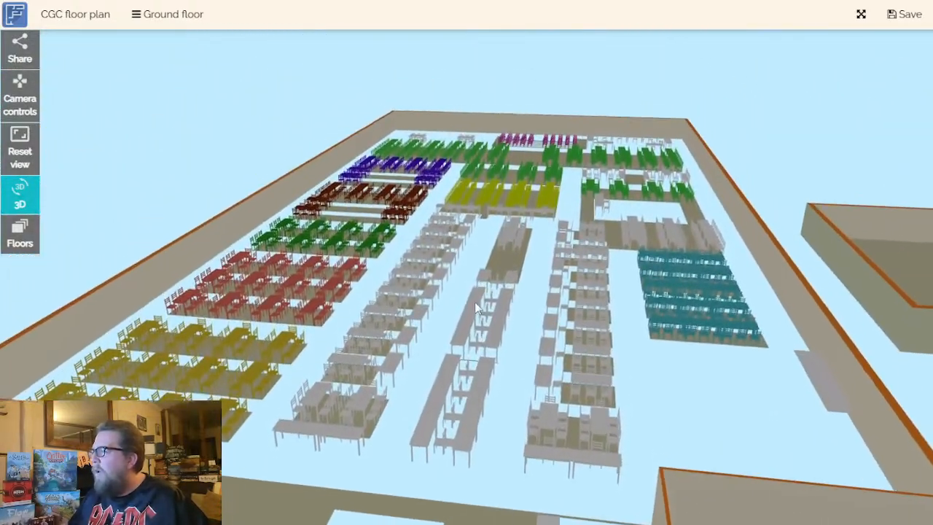
- Inspect the trader aisles and the coloured gaming tables in 3D, from the entrance towards the back of the hall
right_drag(475, 301, 458, 369)
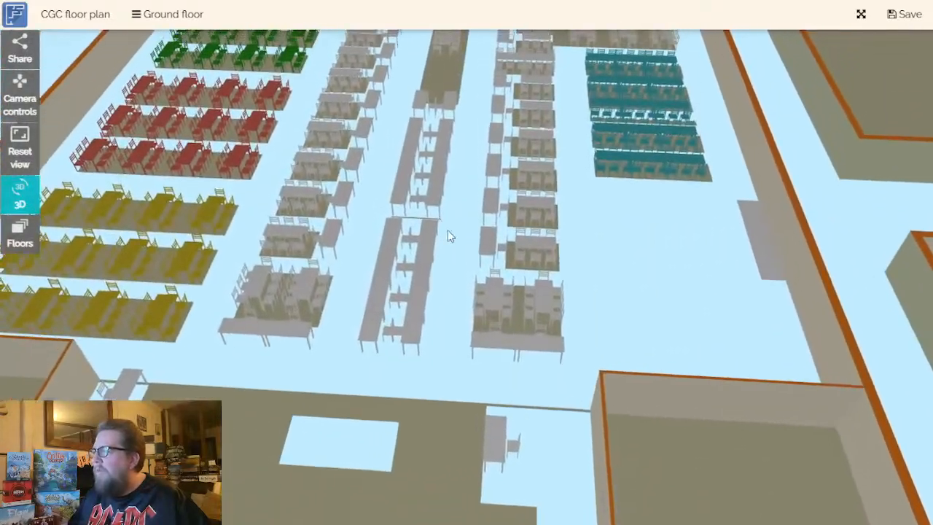
right_drag(442, 219, 496, 351)
right_drag(541, 272, 701, 221)
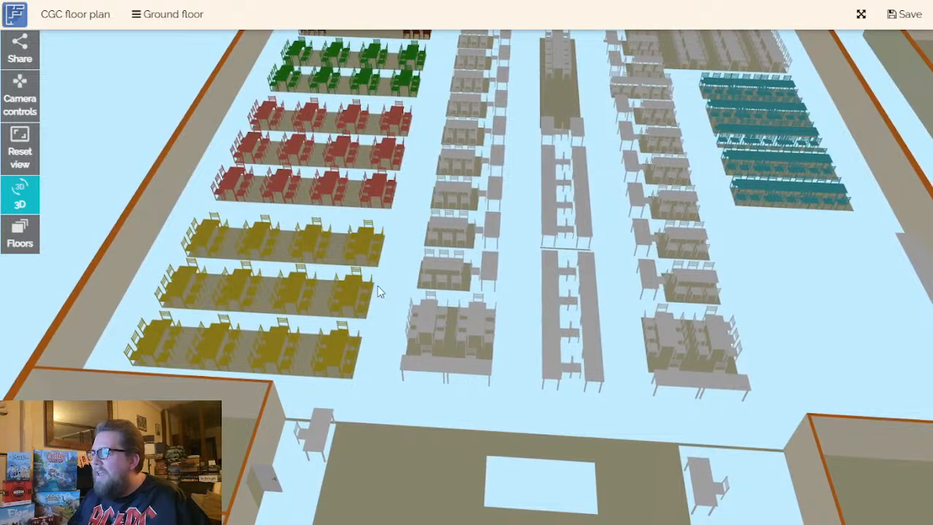
drag(479, 294, 377, 292)
drag(347, 191, 440, 384)
scroll(357, 306, up, 10)
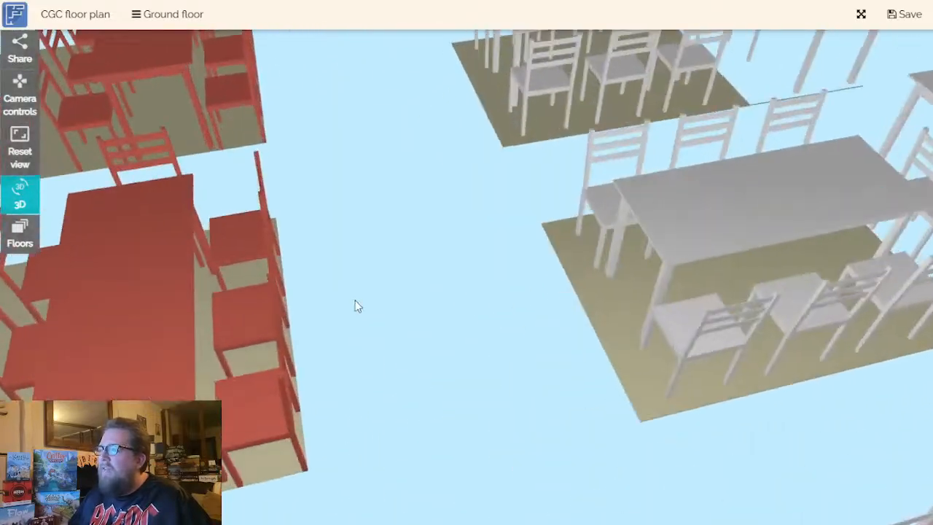
right_drag(355, 300, 272, 131)
drag(272, 130, 308, 371)
right_drag(308, 371, 328, 314)
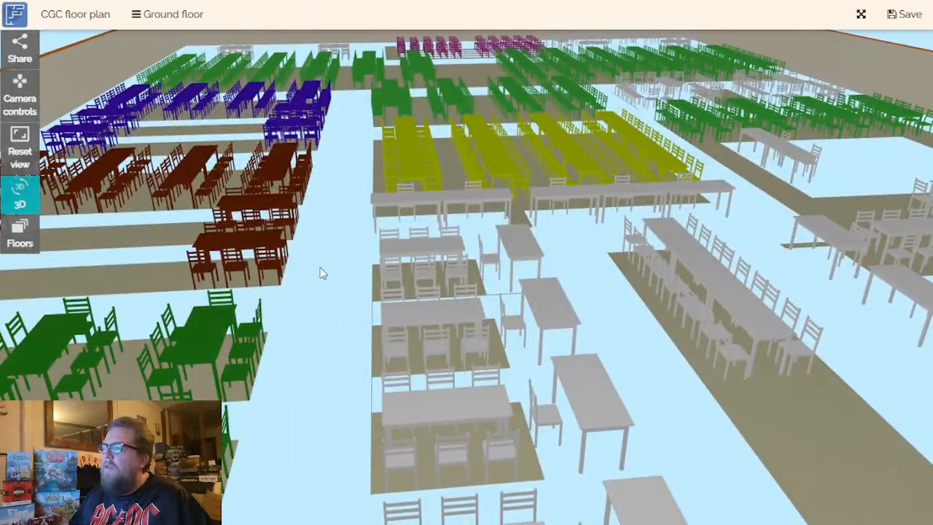
- View the trader rows and Hachette Games tables from the side in 3D, and return to the 2D plan
drag(726, 206, 773, 223)
drag(364, 228, 117, 262)
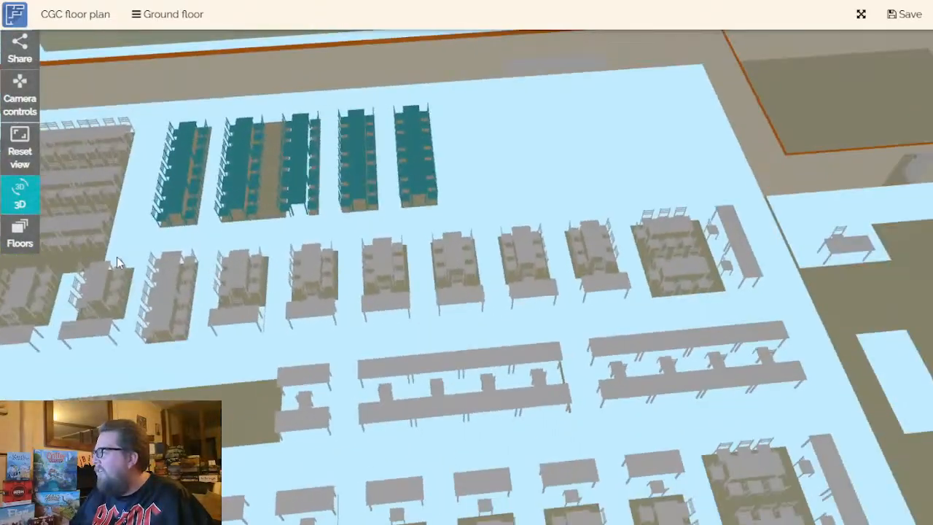
drag(512, 292, 40, 201)
click(40, 207)
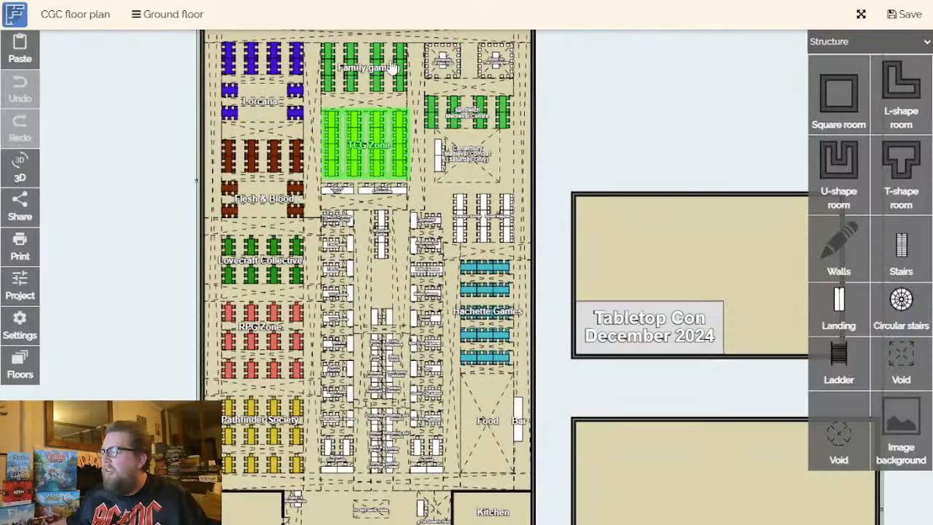
- Review the 2D plan around the trader aisles, Food and Bar, Pathfinder Society and entrance hall
drag(587, 401, 621, 306)
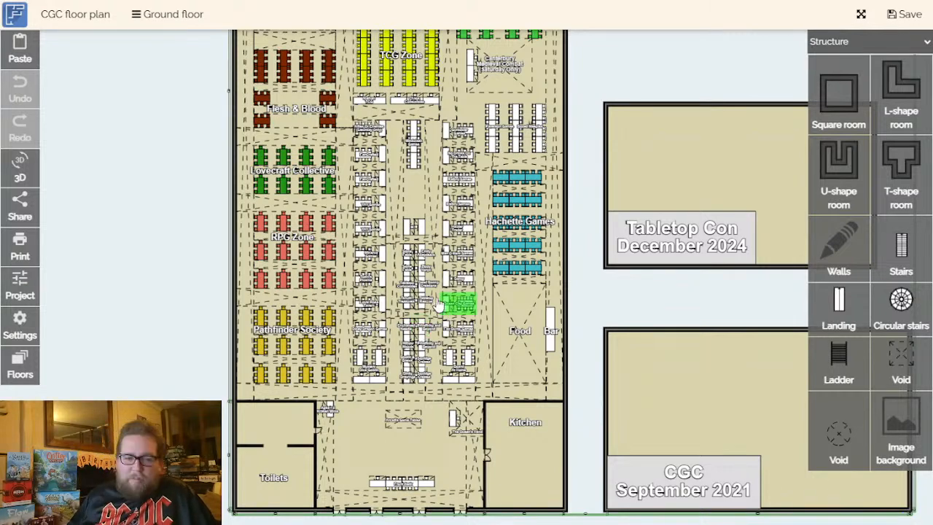
scroll(434, 302, up, 1)
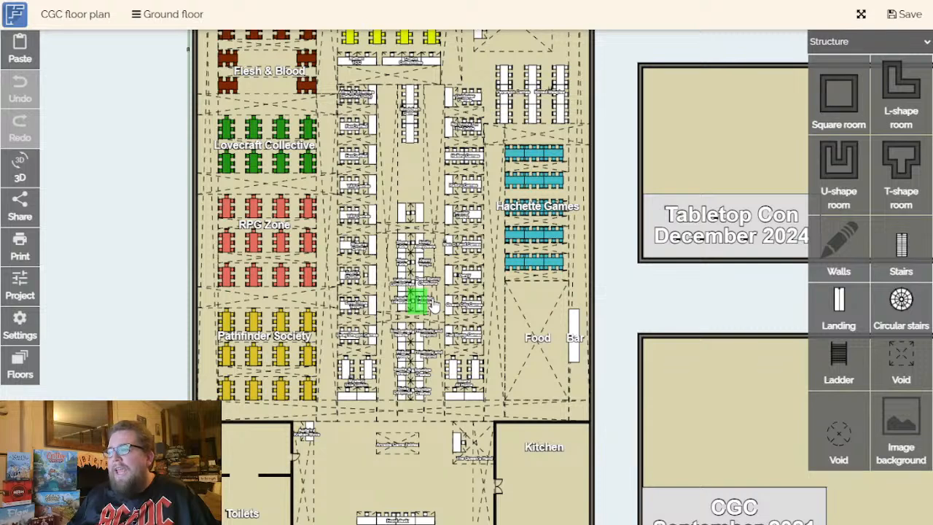
drag(640, 309, 637, 363)
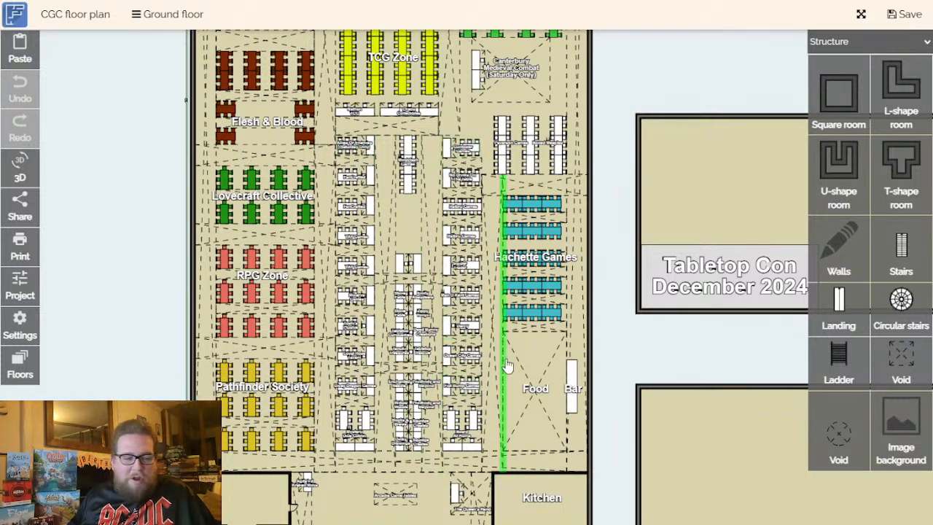
drag(666, 363, 656, 209)
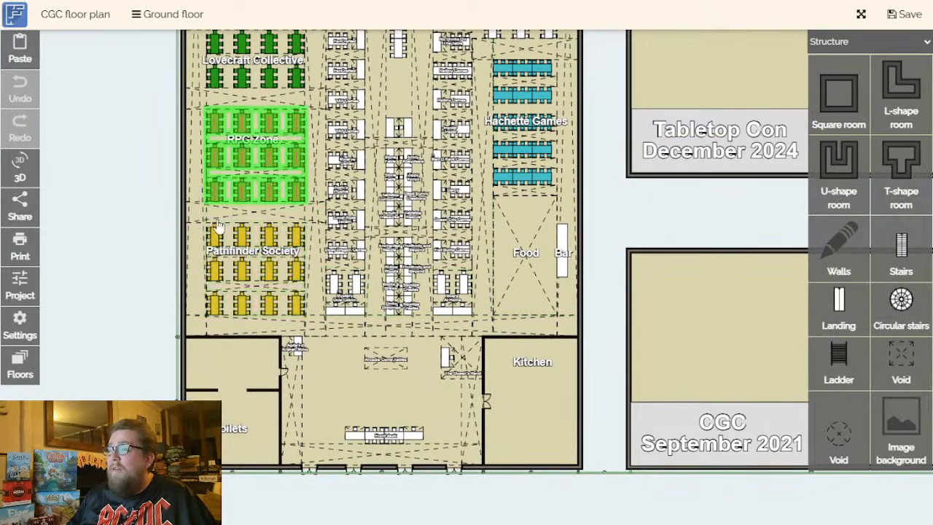
drag(724, 224, 719, 391)
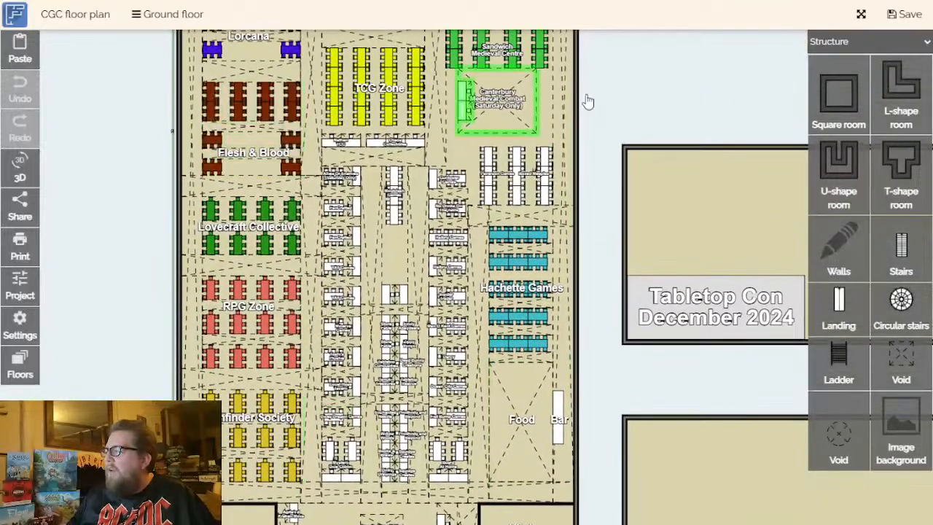
- Examine the Sandwich Medieval Centre and Canterbury Medieval Combat areas beside the TCG Zone
drag(612, 264, 604, 351)
drag(601, 227, 624, 305)
scroll(587, 252, up, 1)
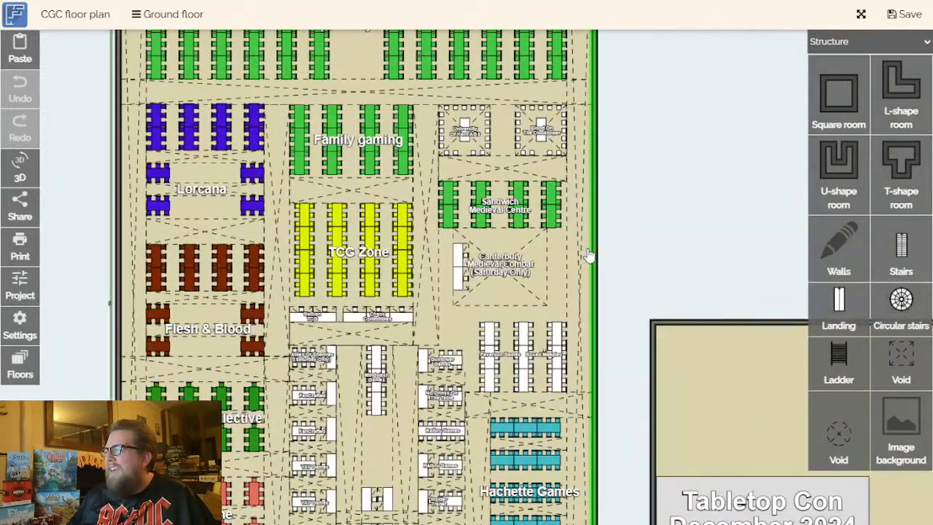
scroll(561, 259, up, 1)
scroll(484, 268, down, 1)
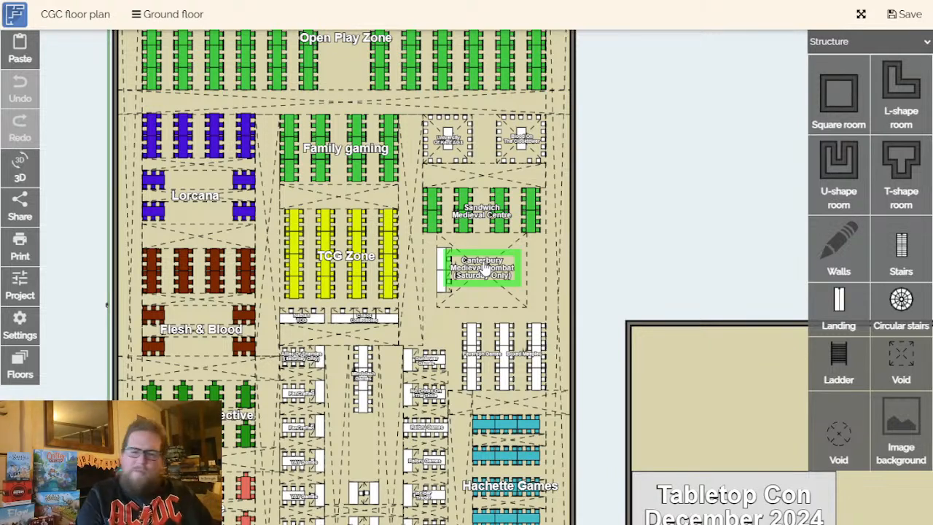
- Review the hall layout between the Open Play Zone and Hachette Games, including Family gaming and the TCG Zone
click(674, 255)
drag(675, 255, 718, 21)
drag(693, 388, 647, 468)
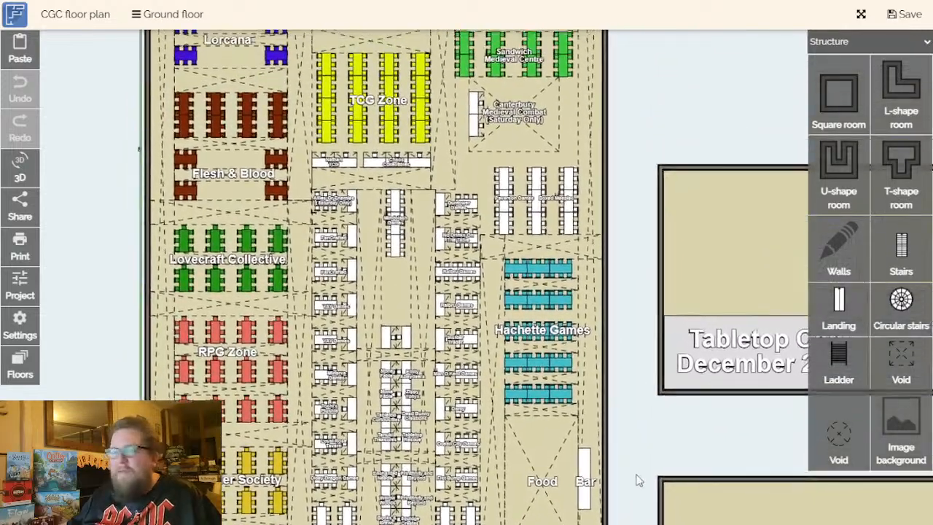
drag(625, 267, 579, 356)
drag(604, 175, 625, 328)
drag(644, 383, 646, 272)
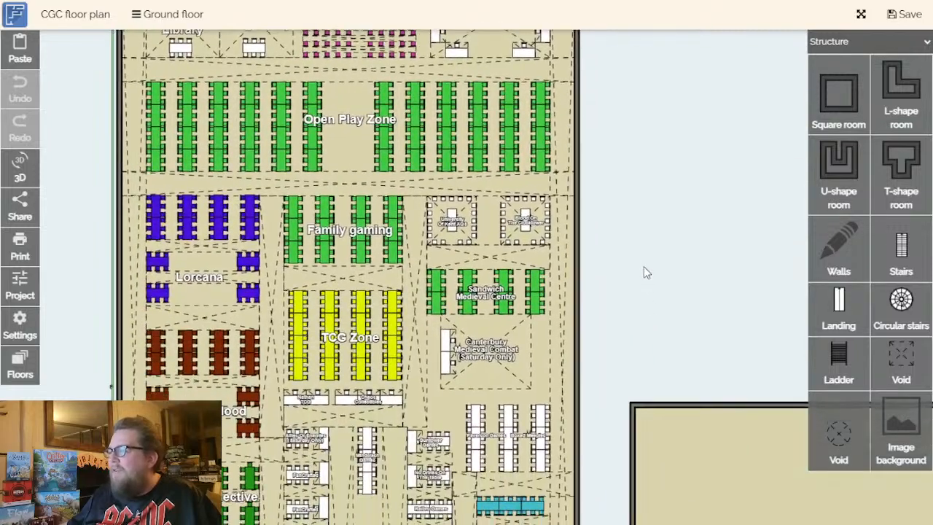
drag(656, 327, 640, 148)
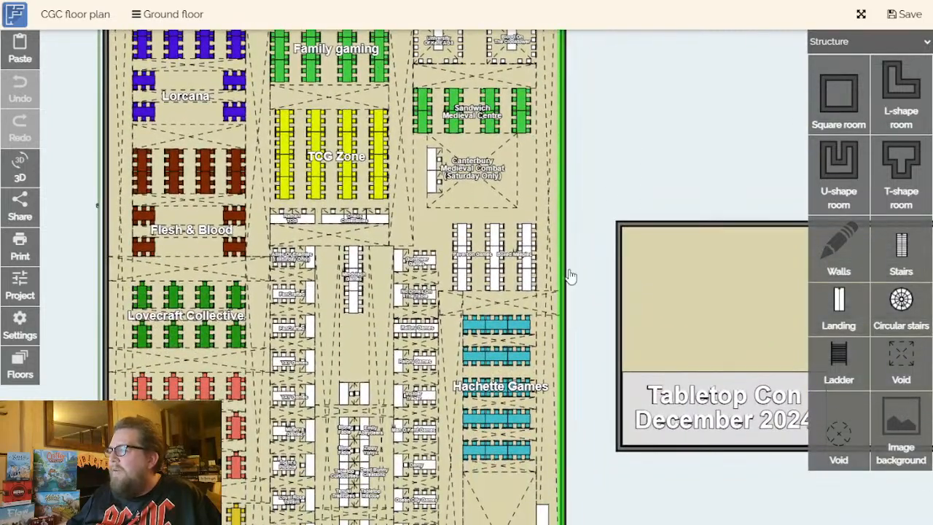
- Inspect the trader tables between Canterbury Medieval Combat and Hachette Games, and the overall plan around them
drag(595, 320, 600, 262)
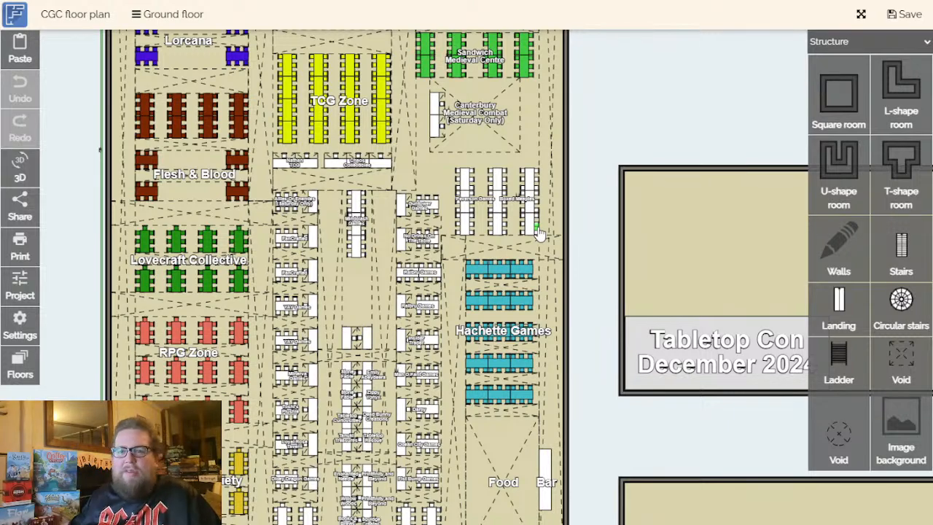
scroll(595, 270, up, 1)
drag(595, 301, 601, 230)
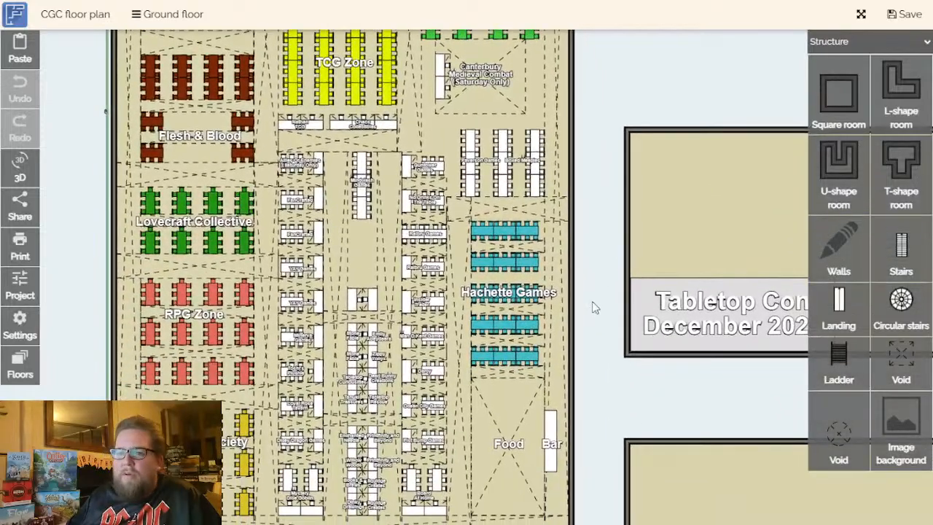
scroll(594, 310, down, 4)
drag(600, 338, 602, 372)
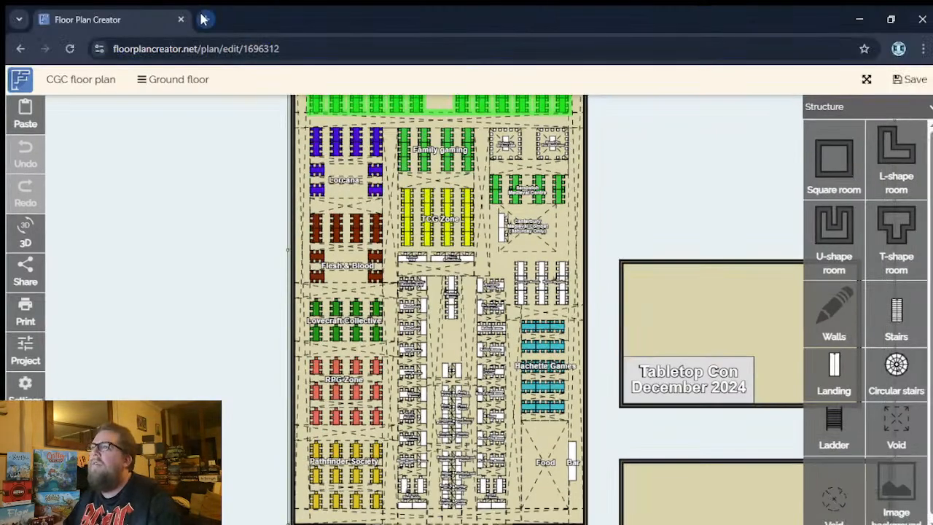
- Switch to the browser's empty new tab and look up "dice and destiny" in the browsing history
click(204, 19)
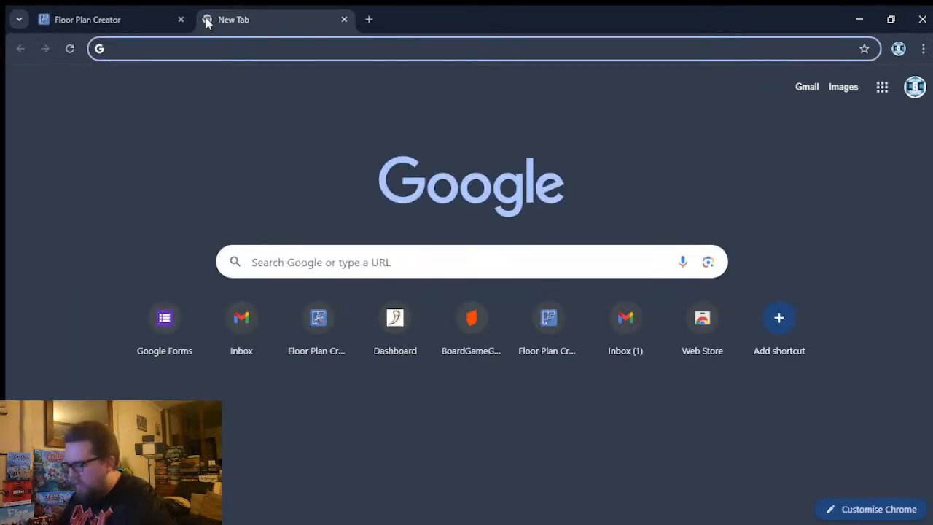
text(dice)
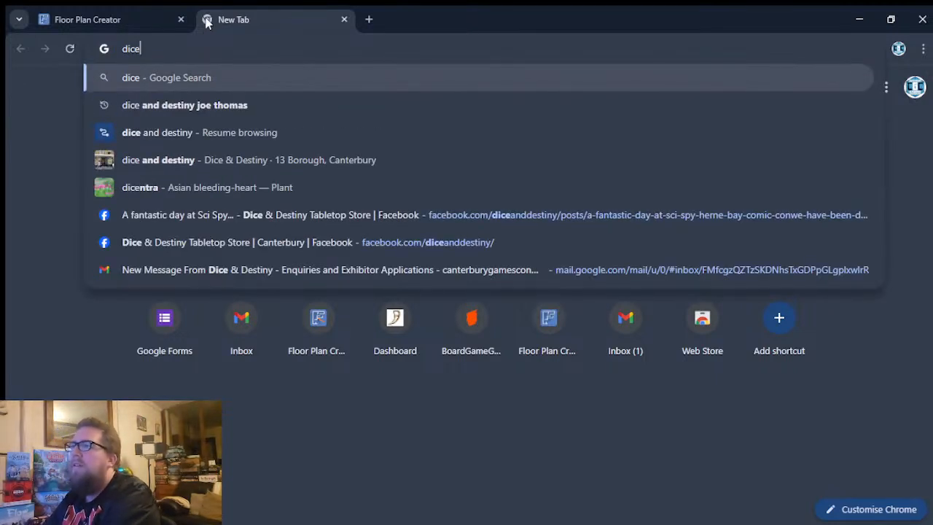
text( a)
key(Down)
key(Return)
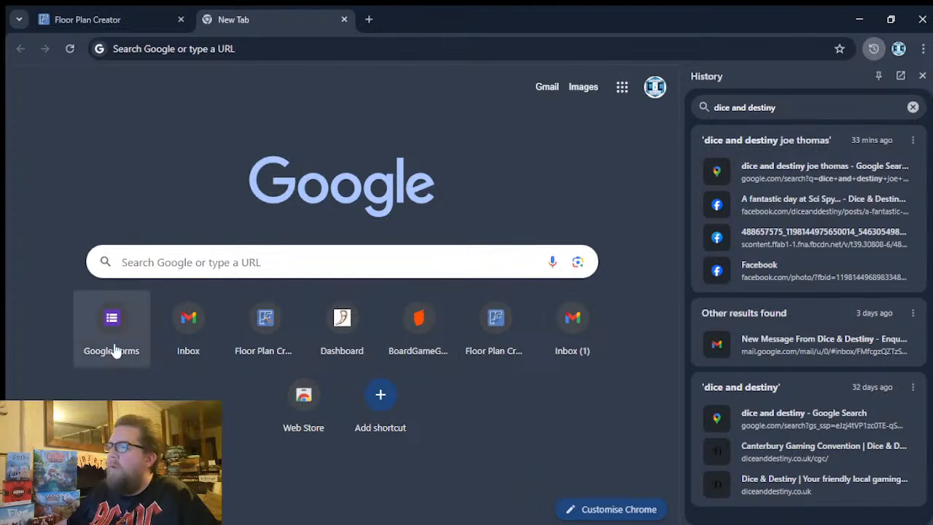
- Search Google for "dice and destiny" from the new tab page
click(232, 261)
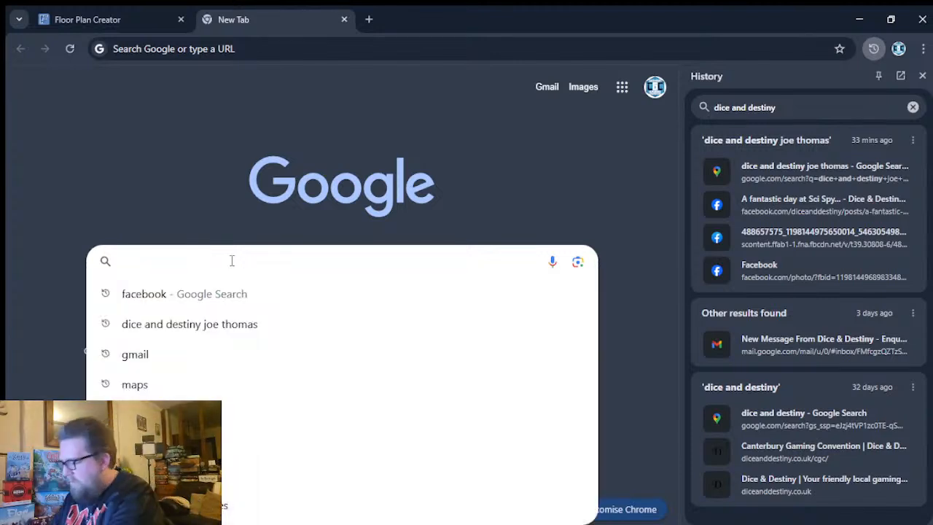
text(dice)
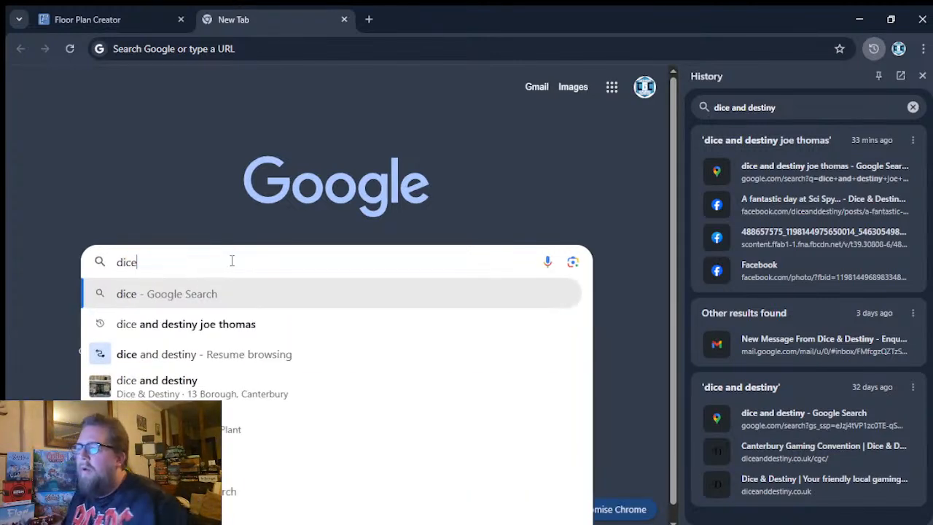
click(206, 355)
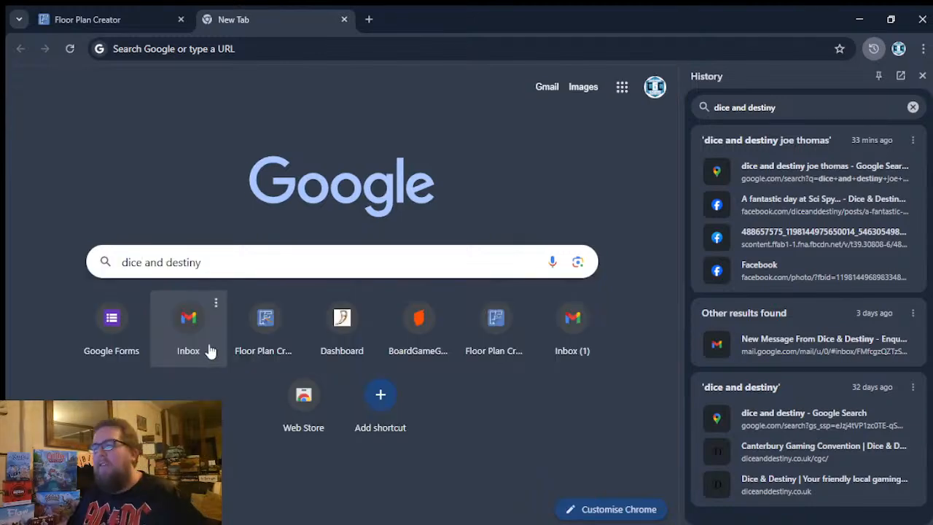
click(267, 262)
key(Return)
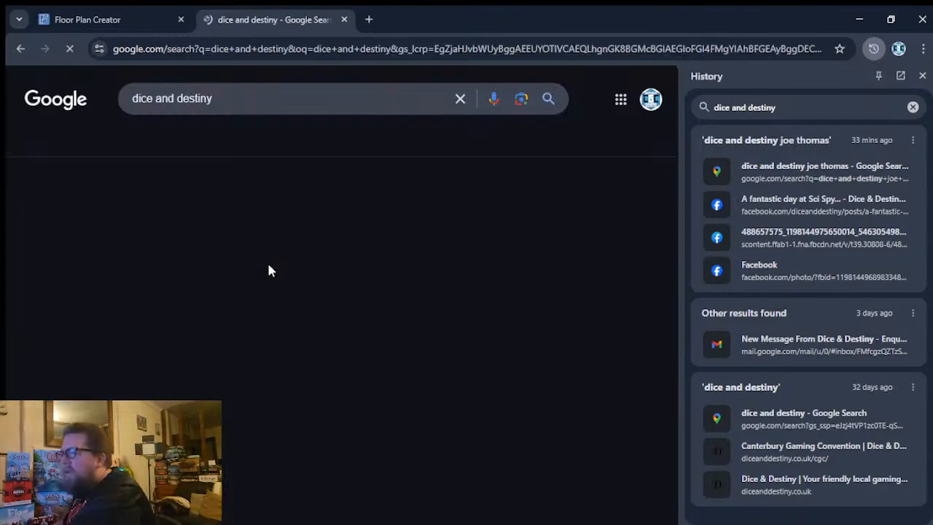
- Open the Dice & Destiny website, close the browsing history, and go to the shop's Canterbury Gaming Convention page
click(240, 155)
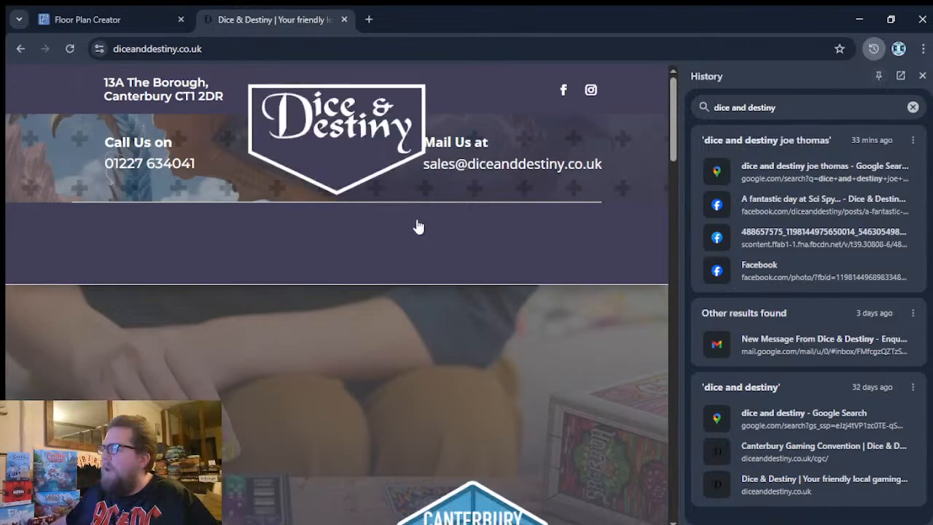
click(924, 76)
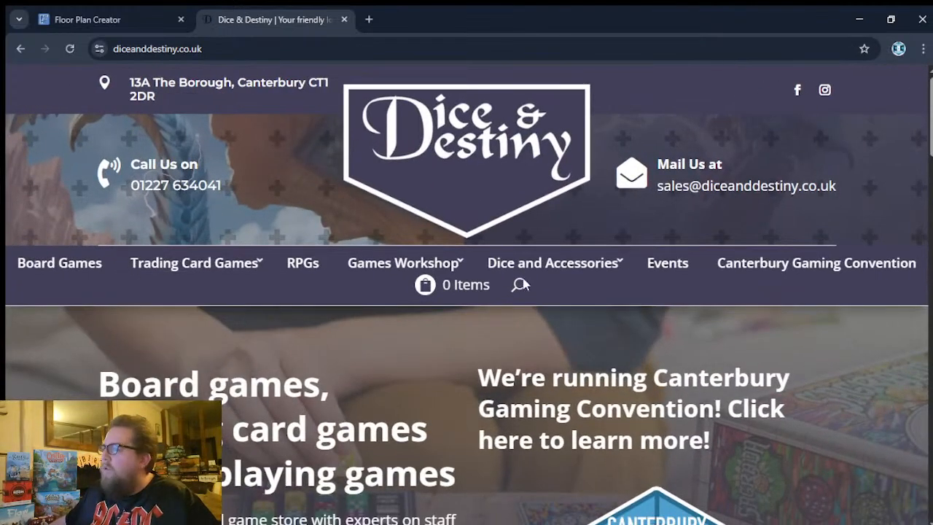
scroll(818, 215, down, 4)
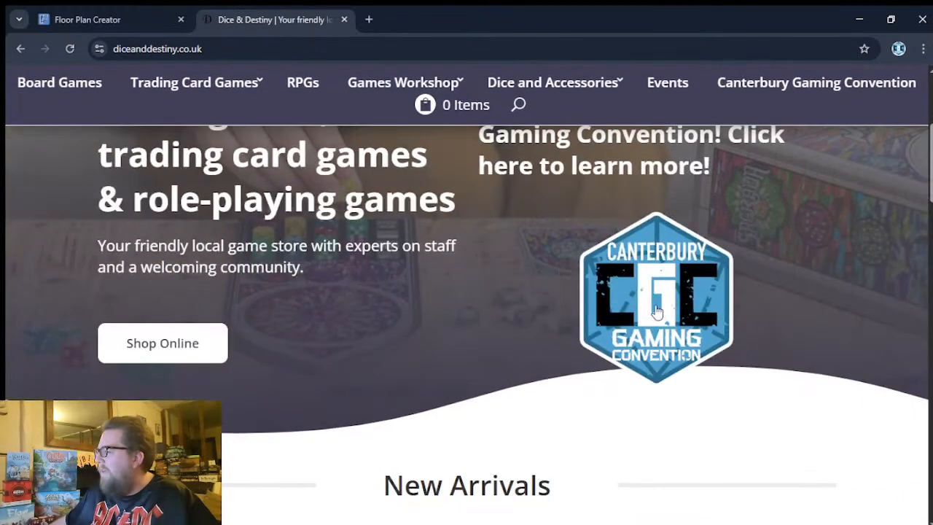
click(657, 308)
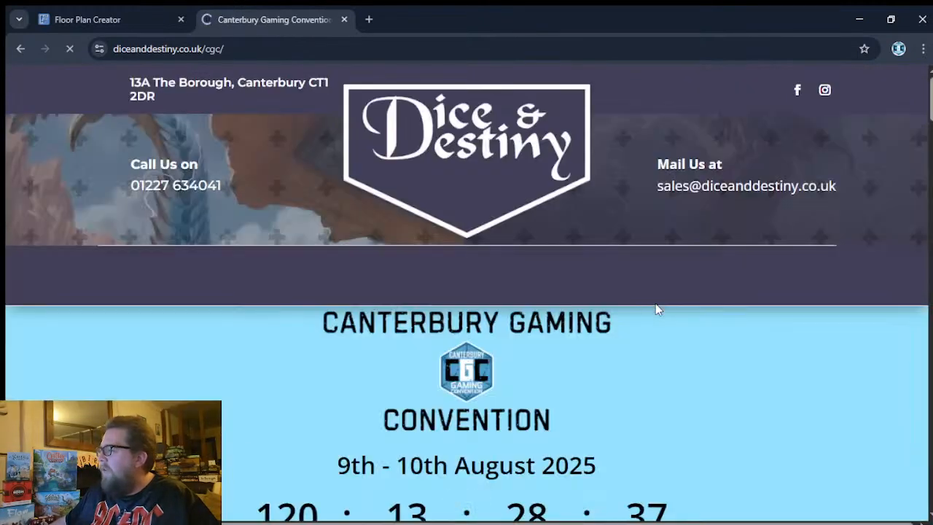
- Review the convention's dates and countdown at the start of the Canterbury Gaming Convention page
scroll(643, 219, down, 1)
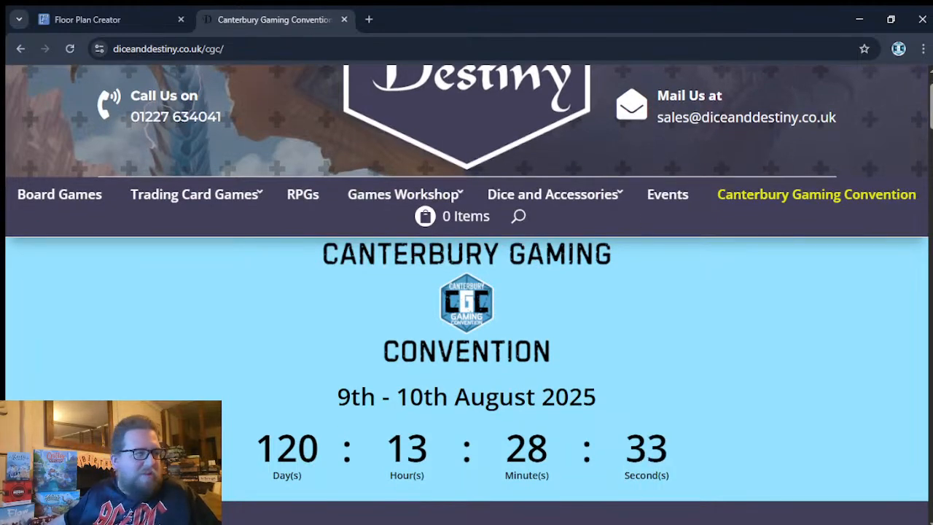
scroll(566, 342, down, 1)
scroll(583, 313, up, 2)
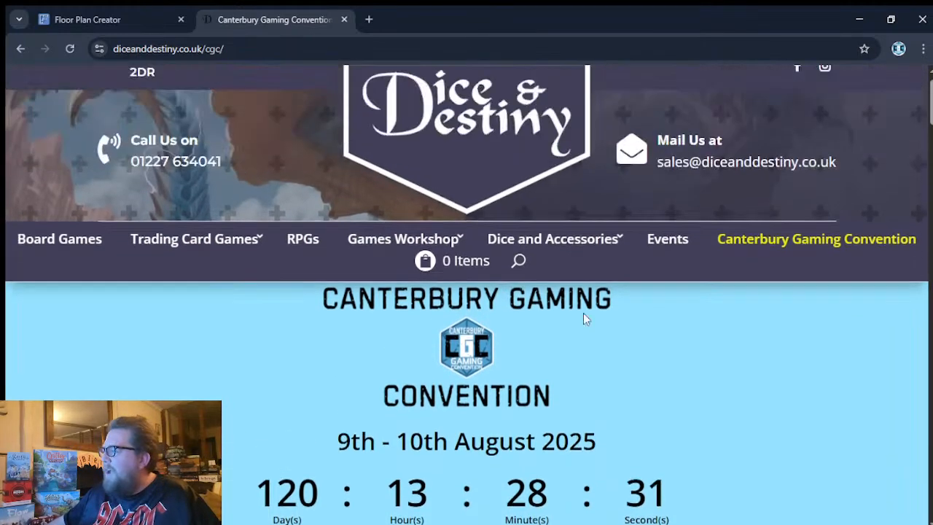
scroll(496, 204, down, 3)
scroll(535, 288, up, 1)
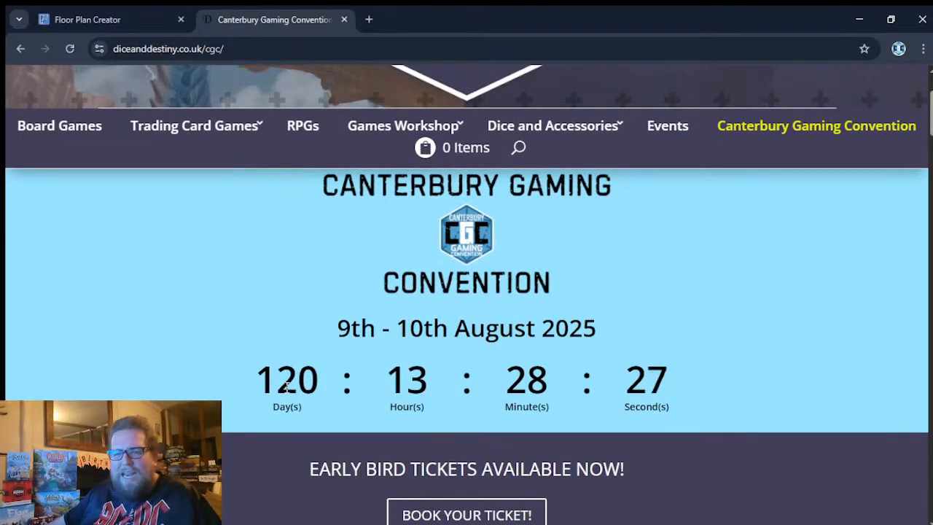
scroll(277, 368, down, 1)
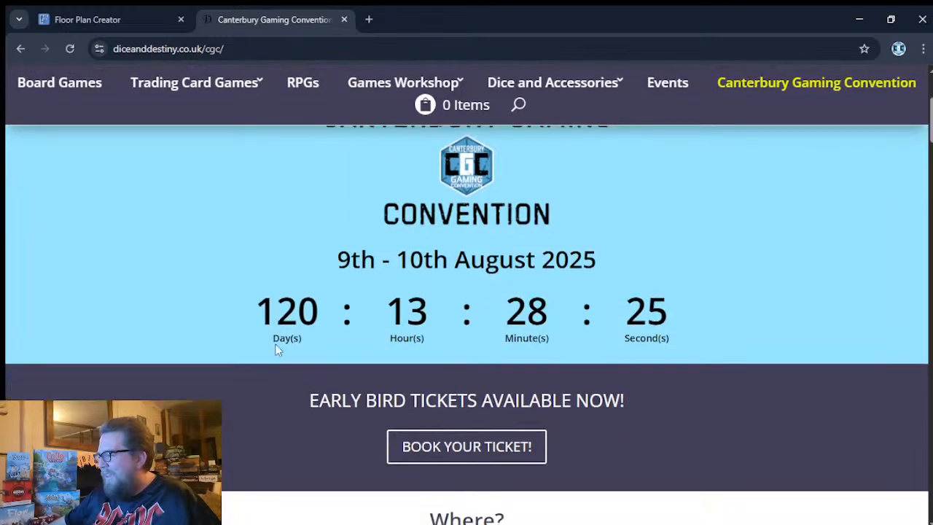
- Highlight the line "EARLY BIRD TICKETS AVAILABLE NOW!" above the ticket booking link, then clear the highlight
drag(312, 401, 339, 397)
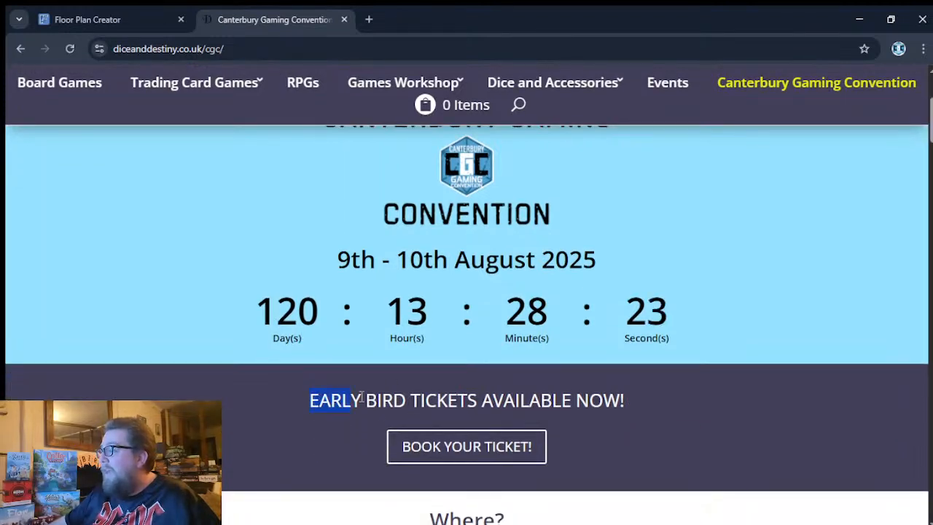
drag(541, 392, 634, 393)
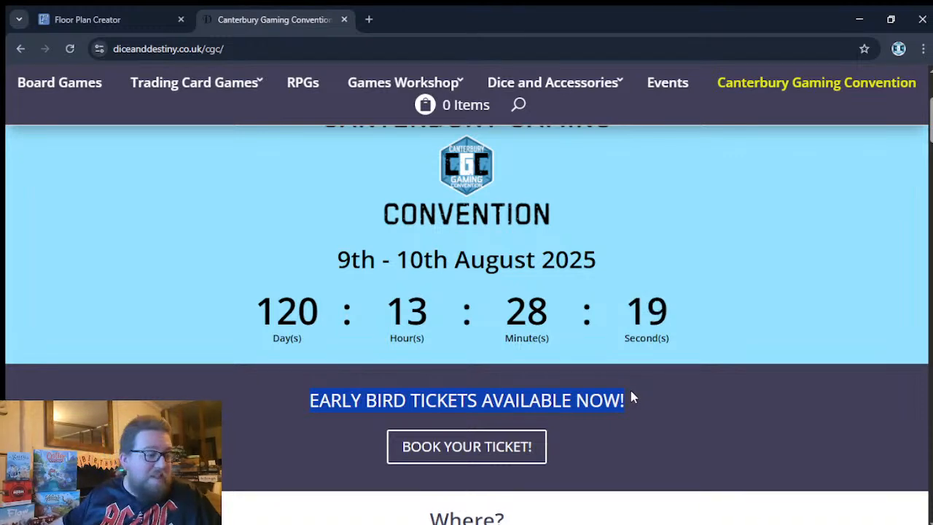
click(631, 400)
- Read the "Where?" section with the venue map and the onsite accommodation offer below it
scroll(630, 398, down, 2)
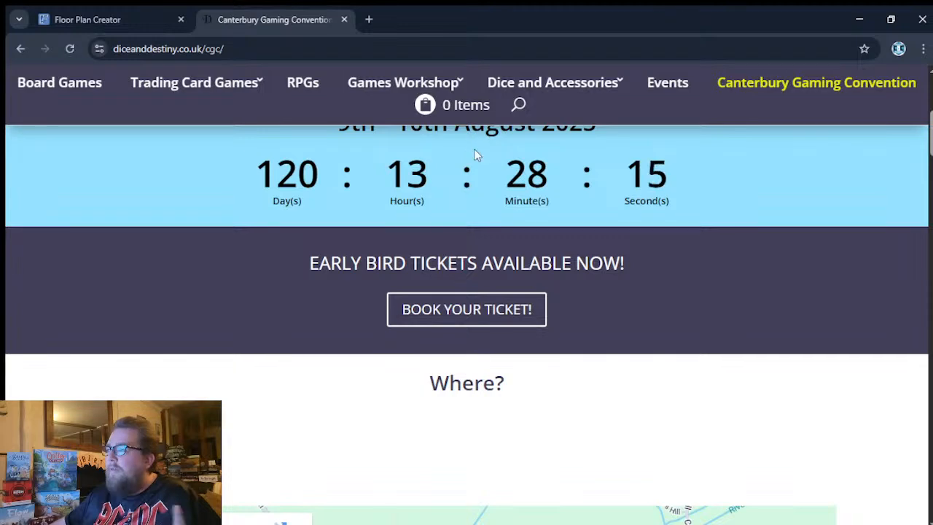
scroll(566, 210, down, 1)
scroll(567, 233, down, 4)
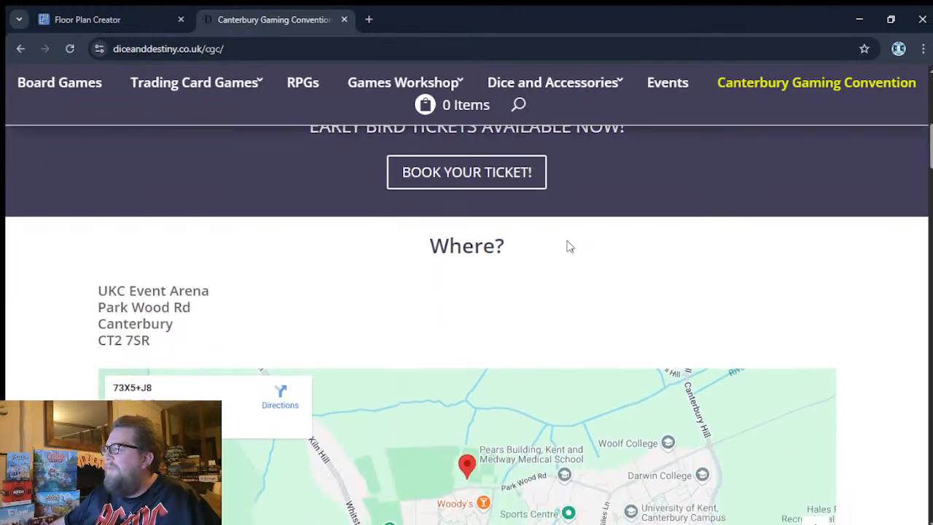
scroll(577, 252, up, 3)
scroll(577, 252, down, 5)
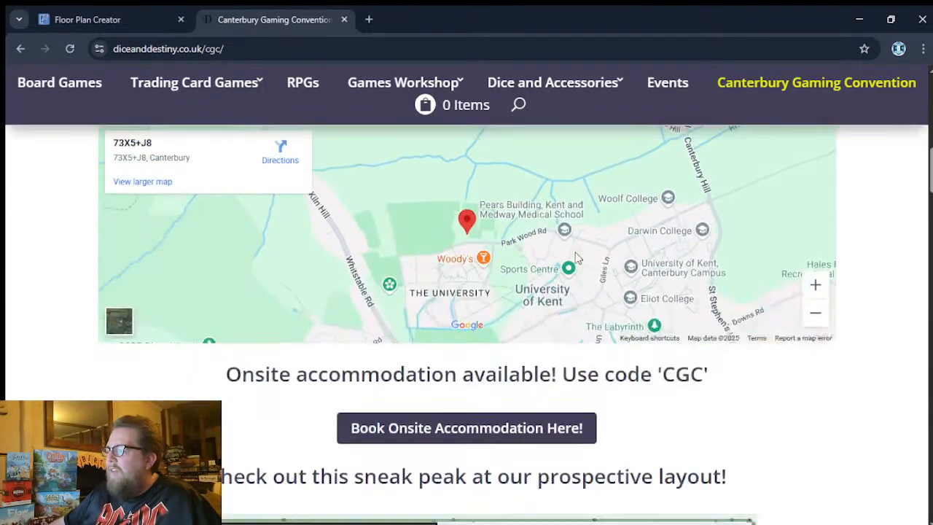
scroll(550, 353, down, 1)
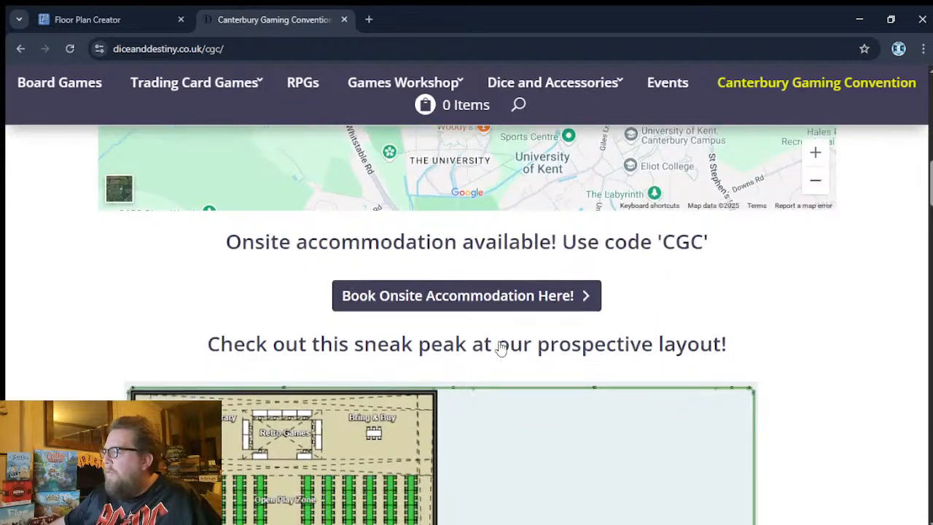
scroll(616, 370, up, 2)
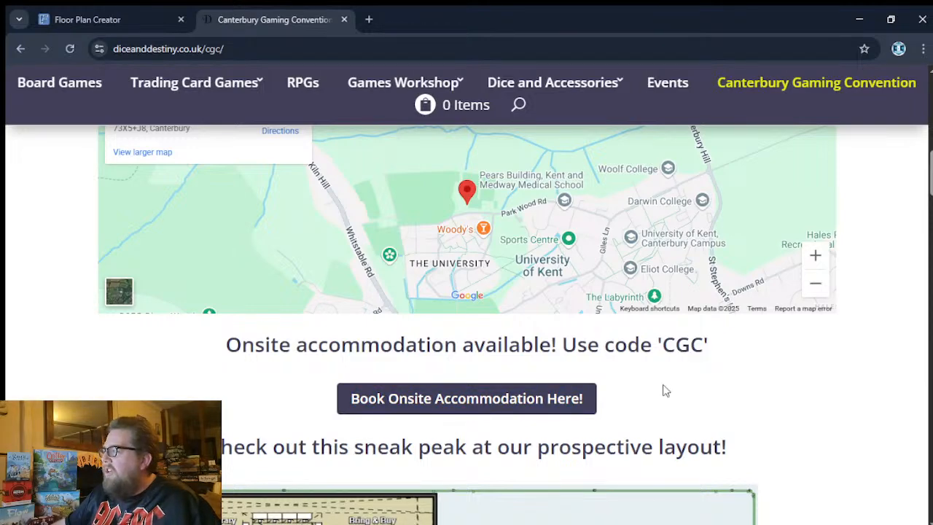
- Zoom in on the embedded venue map and inspect the area between the venue marker and Woody's
scroll(468, 266, up, 1)
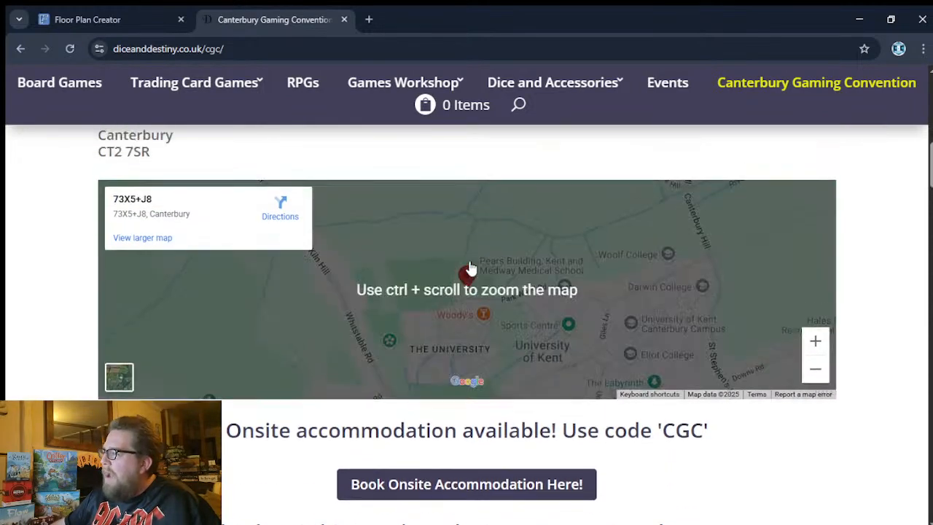
scroll(469, 268, up, 1)
scroll(474, 284, down, 1)
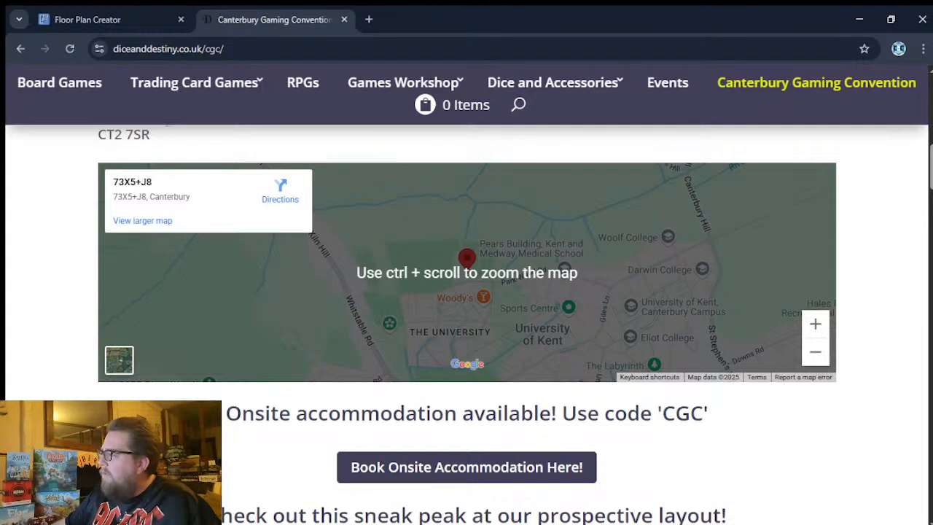
ctrl+scroll(489, 272, up, 2)
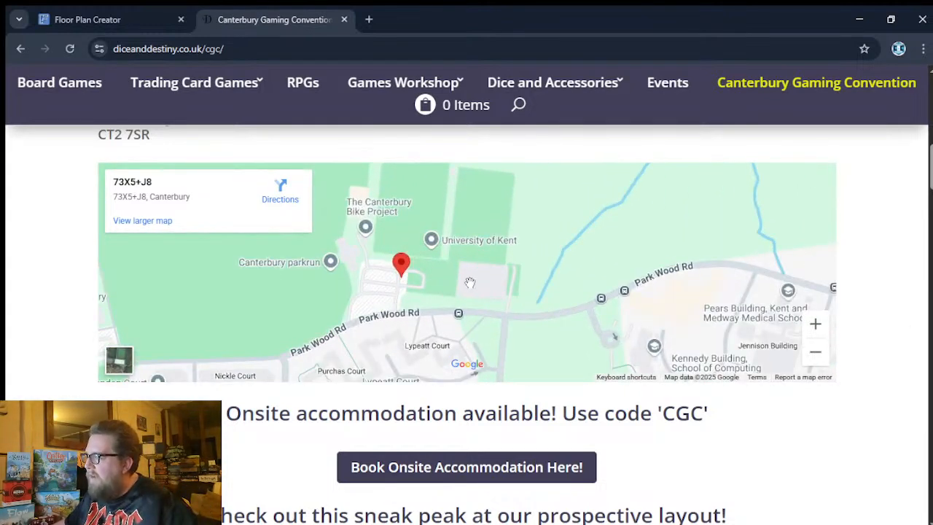
drag(456, 322, 484, 187)
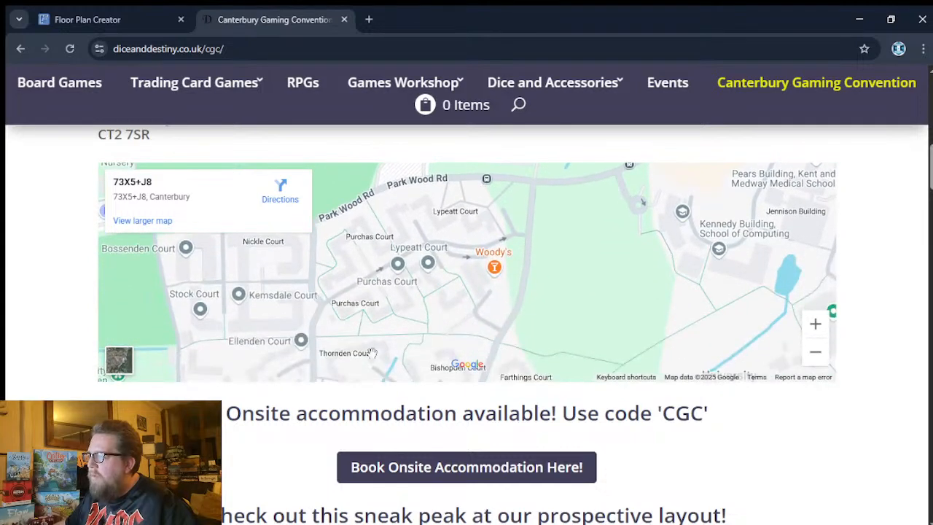
drag(469, 256, 475, 307)
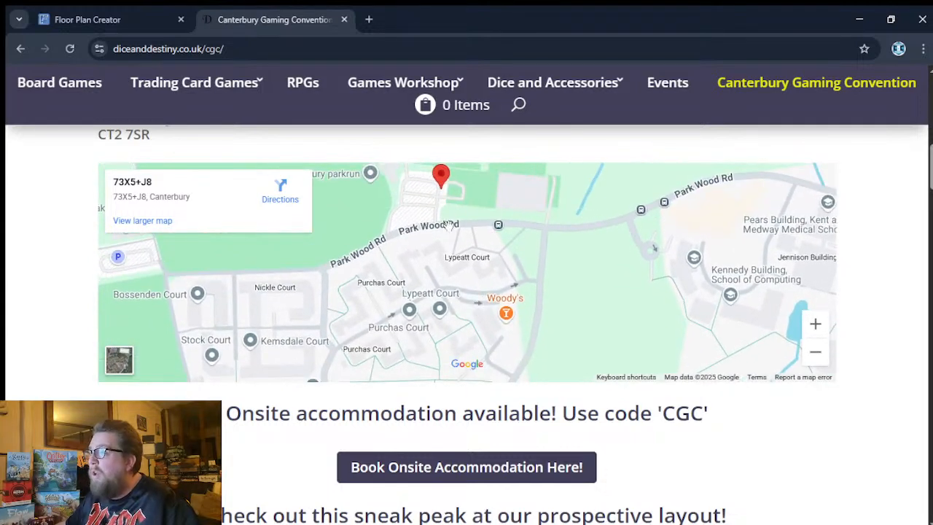
- Examine the prospective layout image on the convention page, from the Board Game Library to Hachette Games
scroll(802, 459, down, 8)
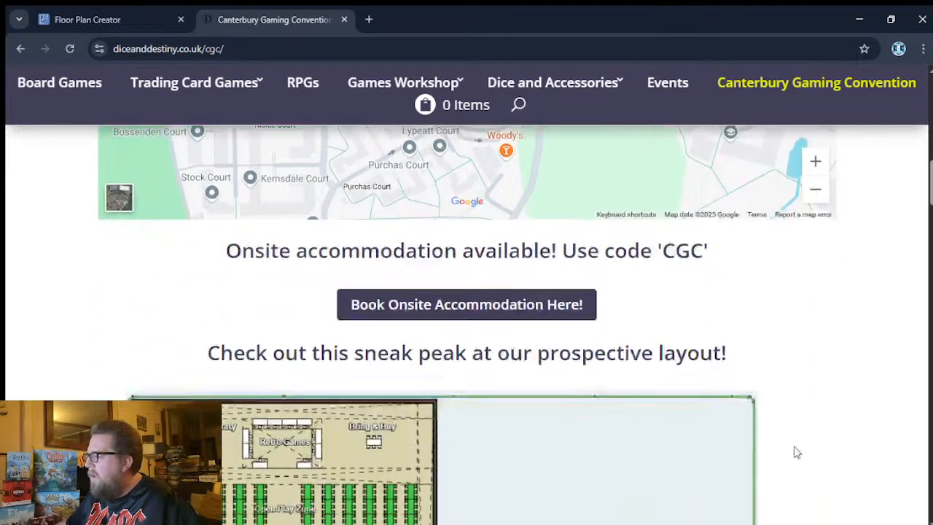
scroll(794, 436, down, 3)
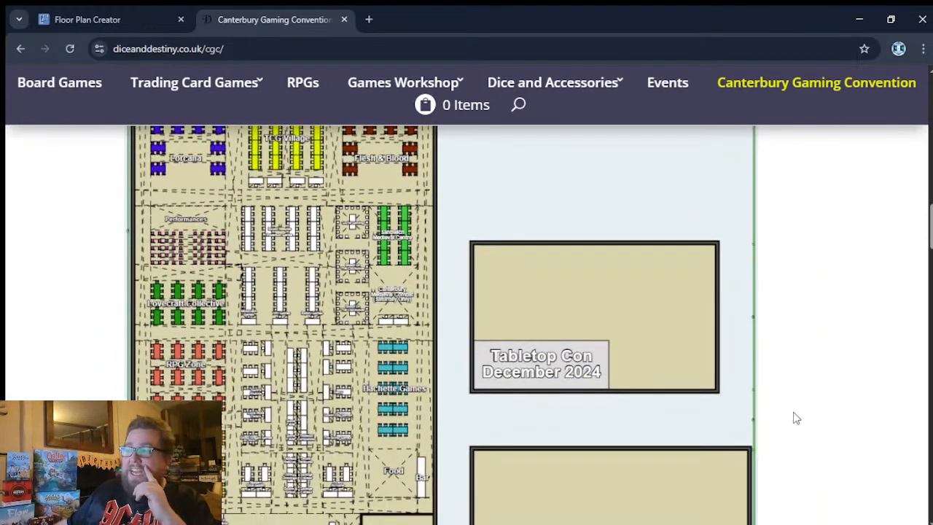
scroll(827, 381, up, 1)
scroll(824, 381, down, 3)
scroll(824, 382, up, 4)
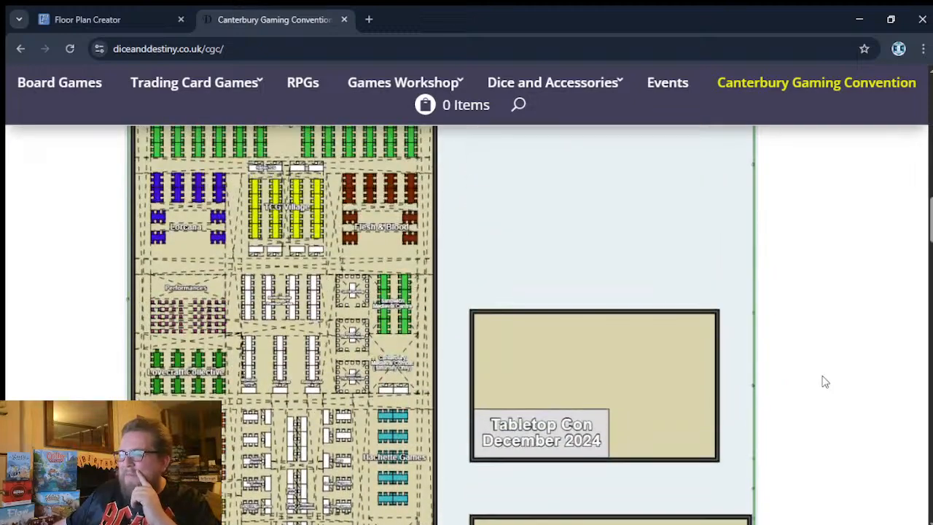
scroll(825, 381, up, 3)
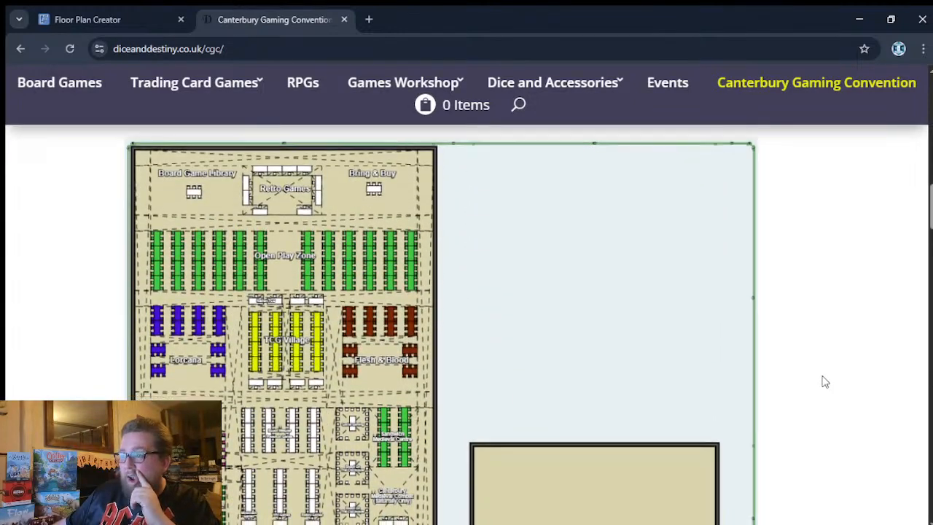
- Browse the convention's trader carousel below the layout, from Squidge Creates through to the final set with Speedrobo Games
scroll(825, 381, down, 10)
scroll(822, 374, down, 2)
scroll(821, 374, down, 5)
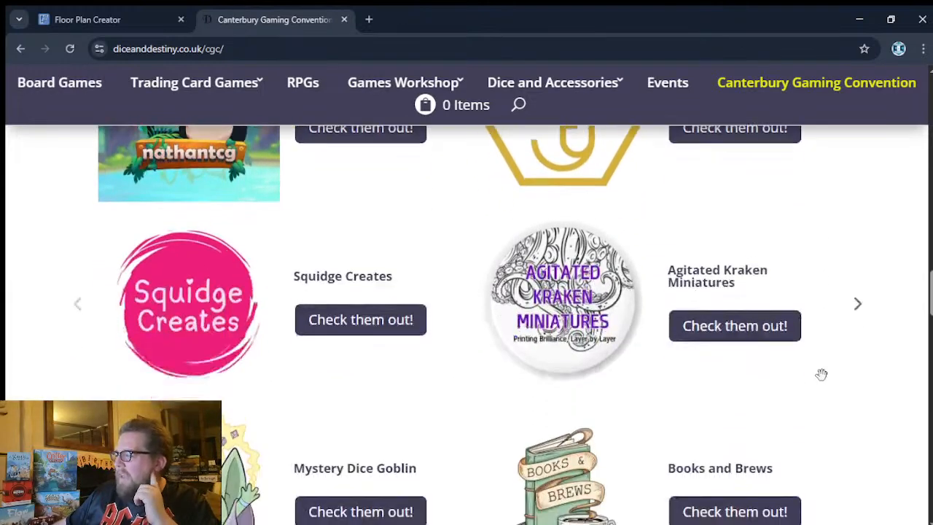
scroll(821, 374, up, 1)
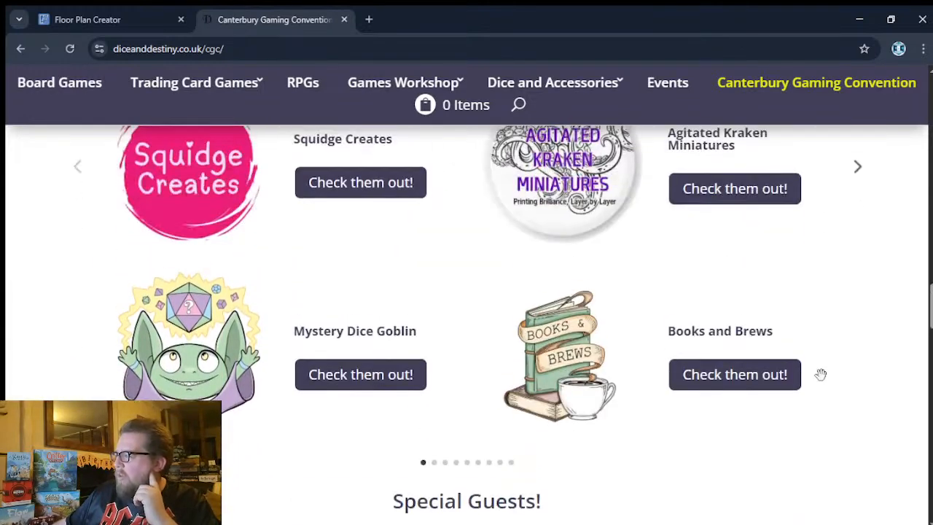
click(859, 170)
scroll(853, 247, up, 4)
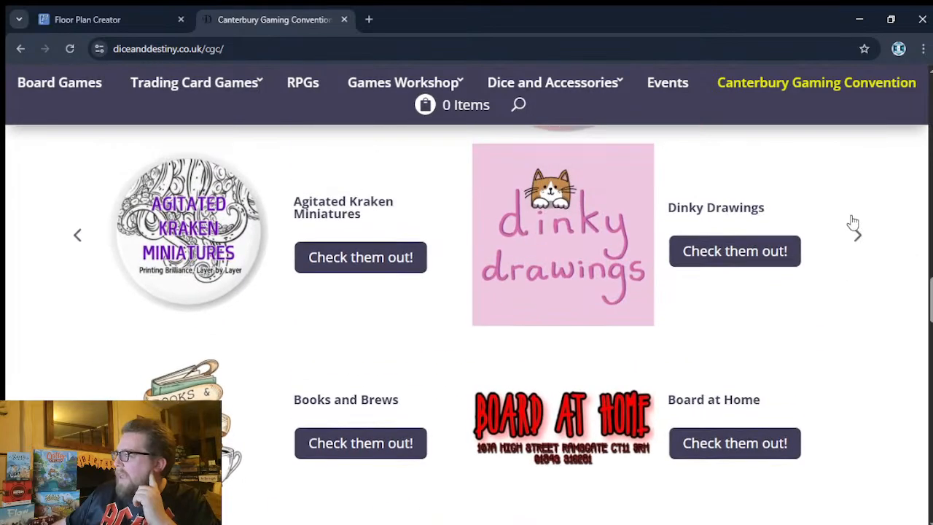
scroll(862, 372, down, 1)
click(861, 374)
click(859, 379)
click(68, 379)
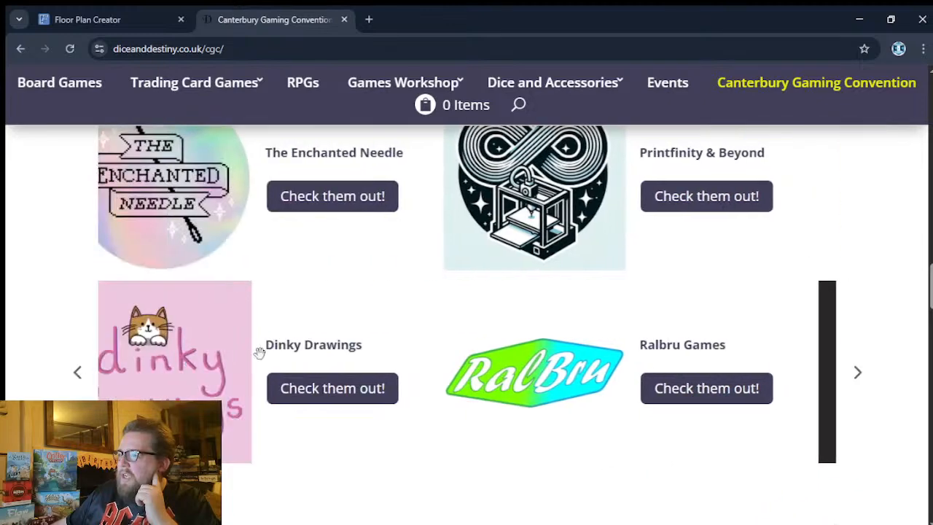
click(855, 376)
click(858, 375)
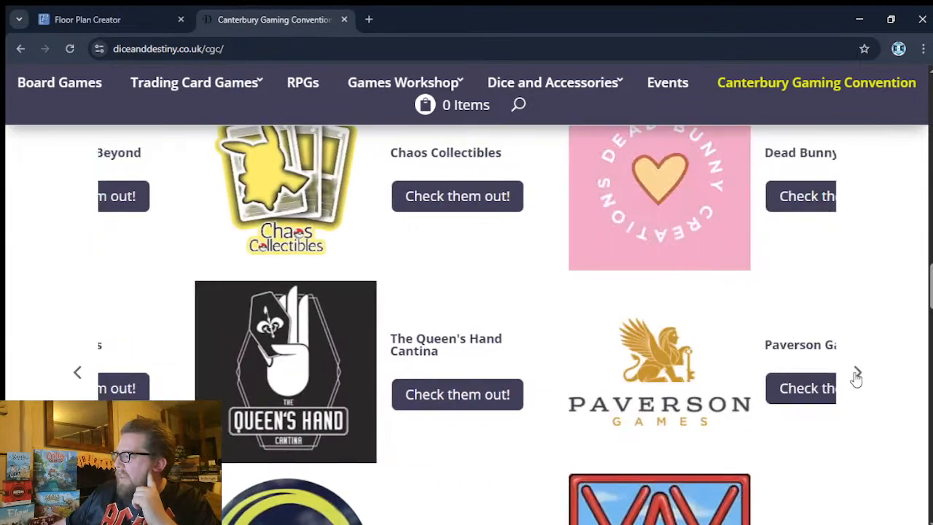
click(858, 374)
click(858, 375)
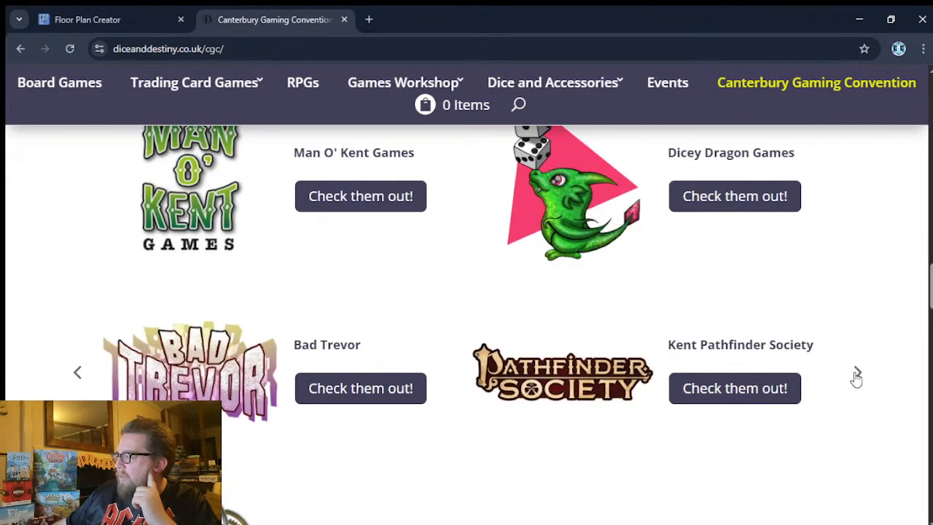
click(857, 376)
click(858, 376)
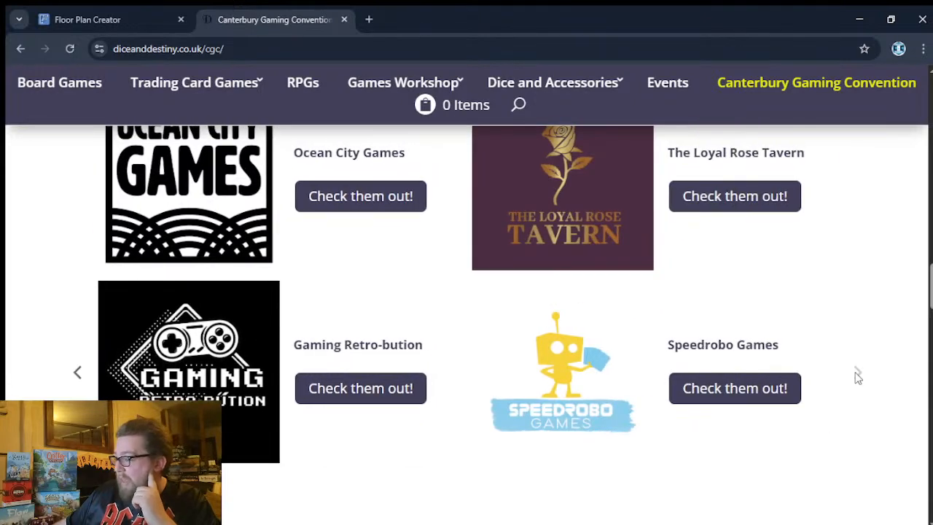
- Look over the last exhibitors in the carousel, Gaming Retro-bution and Speedrobo Games, and the area below them
scroll(857, 428, down, 1)
scroll(832, 421, up, 1)
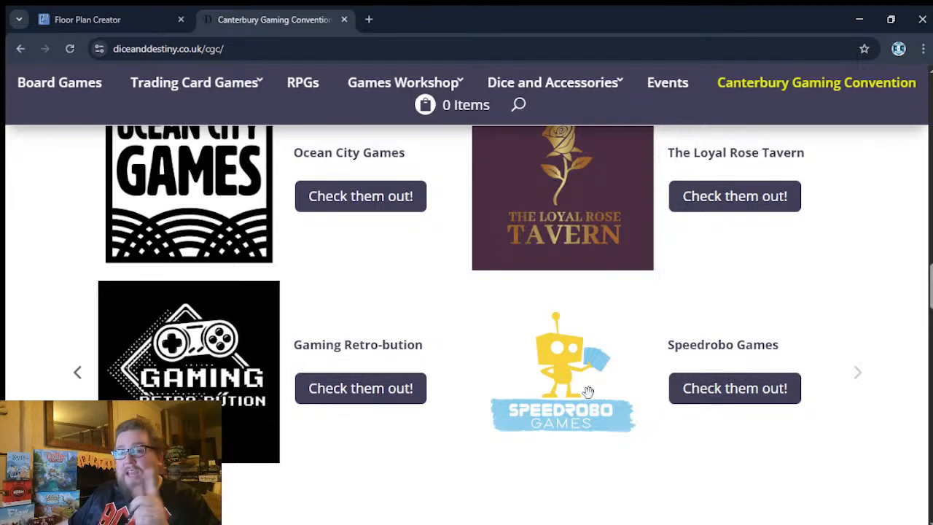
scroll(604, 413, down, 1)
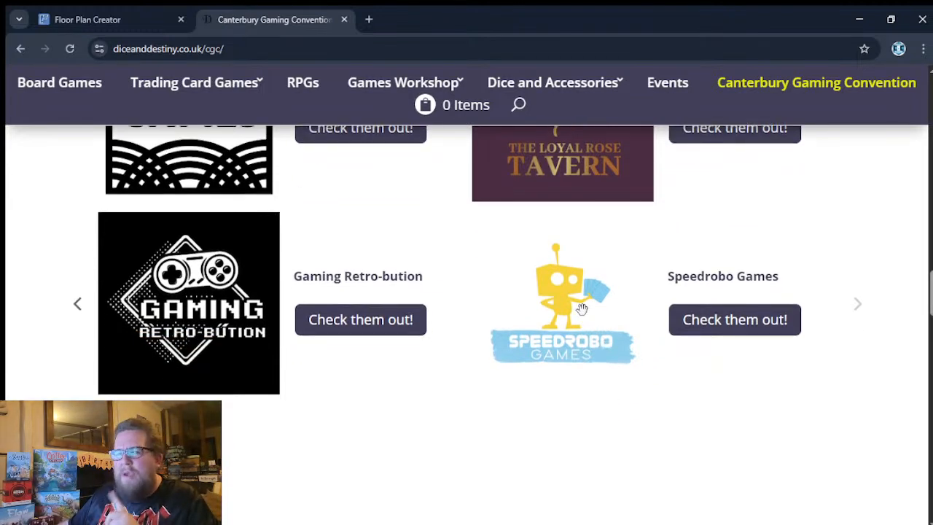
scroll(531, 387, down, 1)
scroll(580, 306, up, 1)
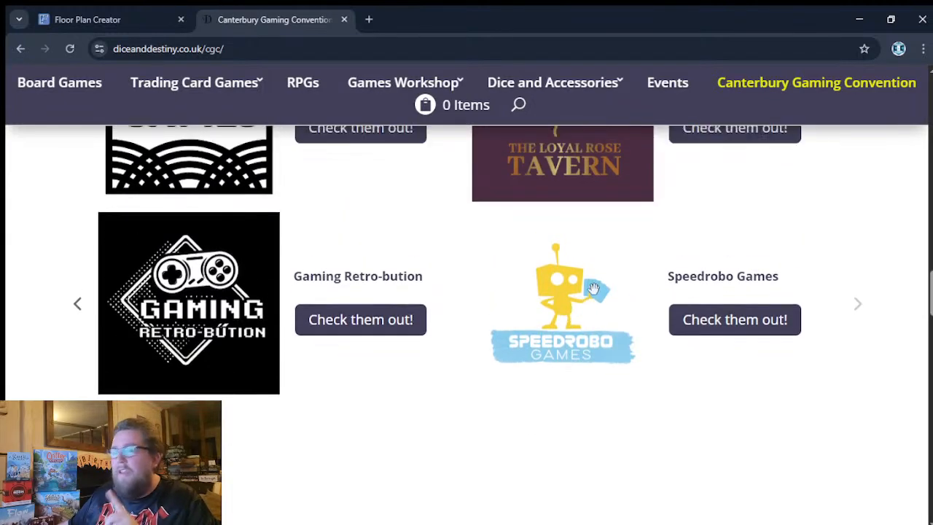
scroll(512, 430, down, 3)
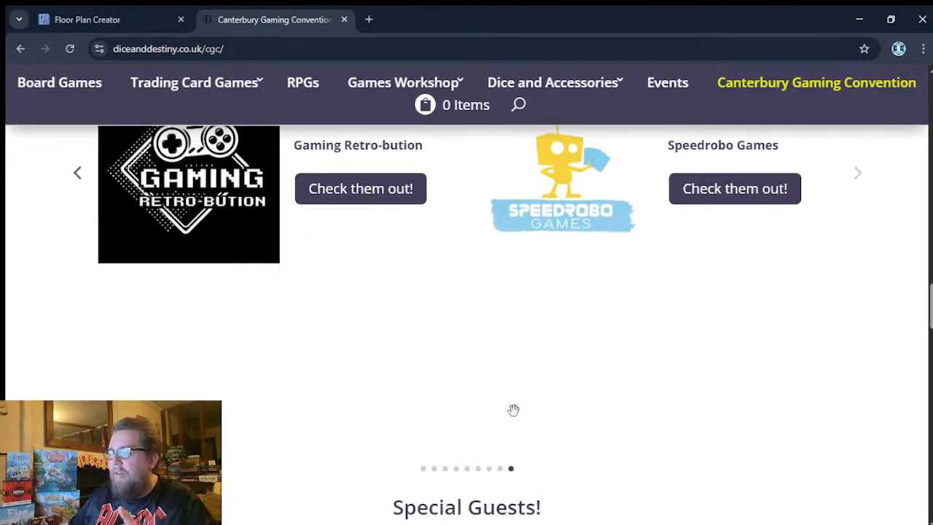
- Browse both sets of the Special Guests carousel, including Boxed Meeples, Hand Limit Official, That Baldy Gamer, Cup of TCG and Uncertified Fire
scroll(518, 397, down, 2)
scroll(521, 386, down, 2)
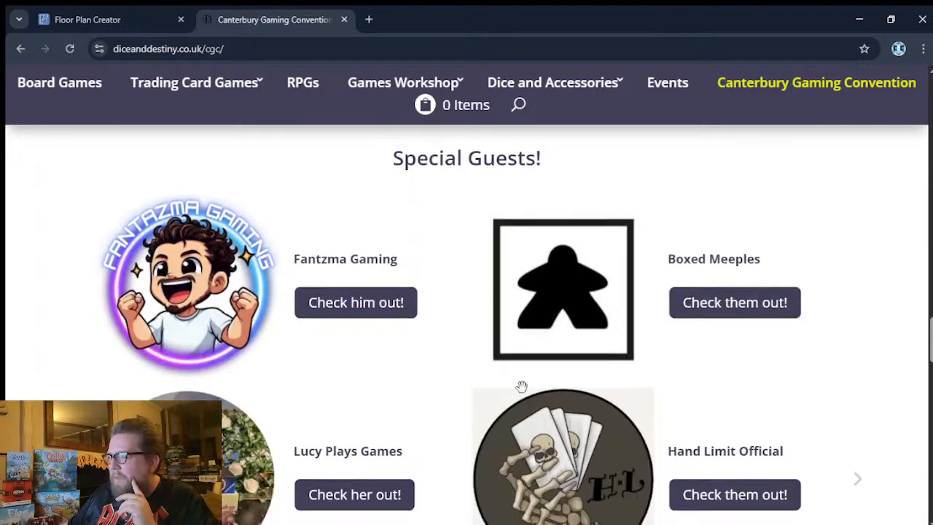
scroll(522, 380, down, 3)
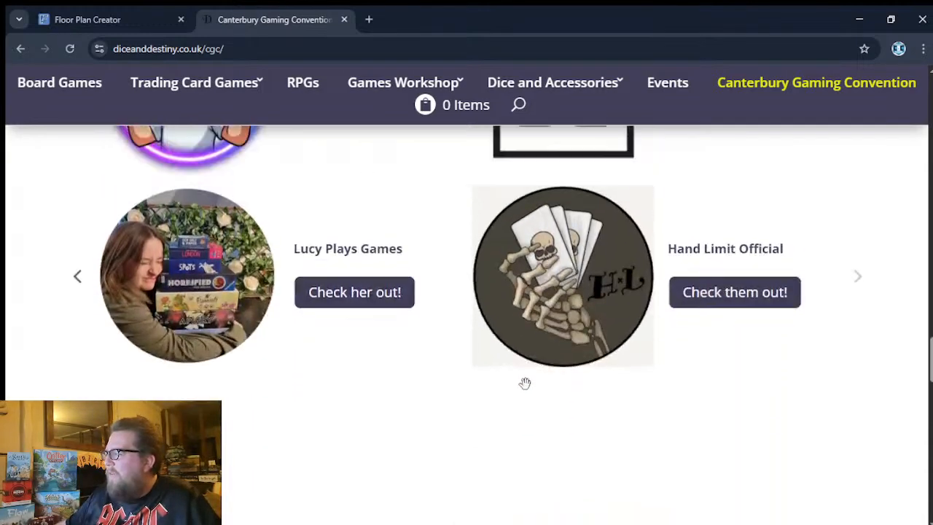
scroll(525, 384, up, 2)
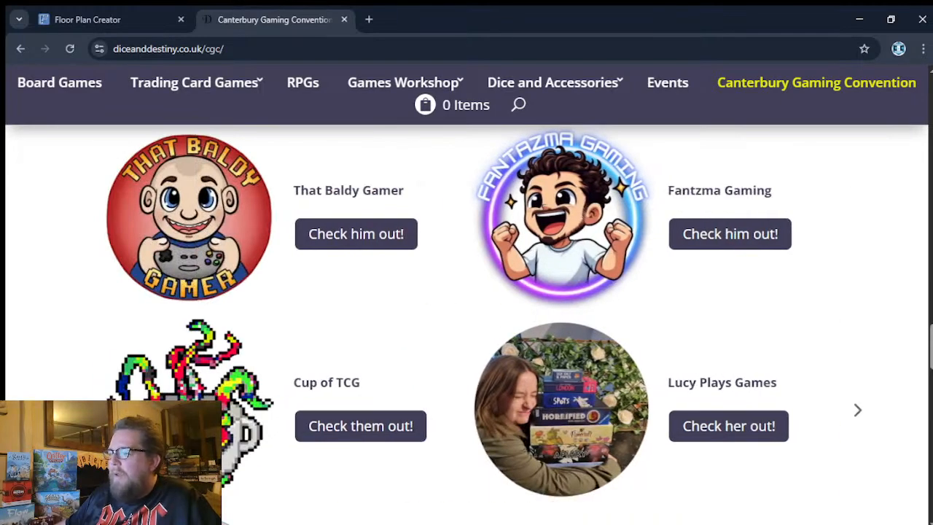
scroll(95, 357, down, 2)
scroll(95, 357, up, 1)
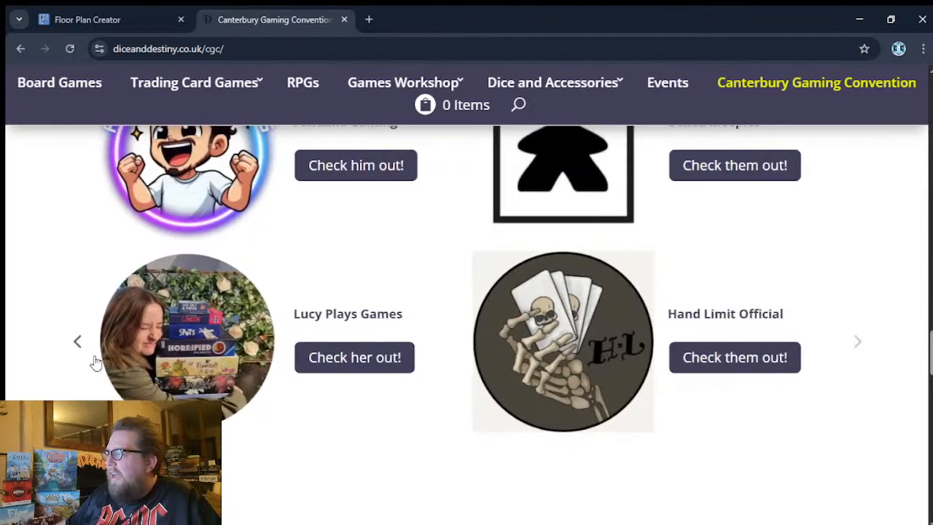
click(77, 343)
scroll(263, 441, down, 4)
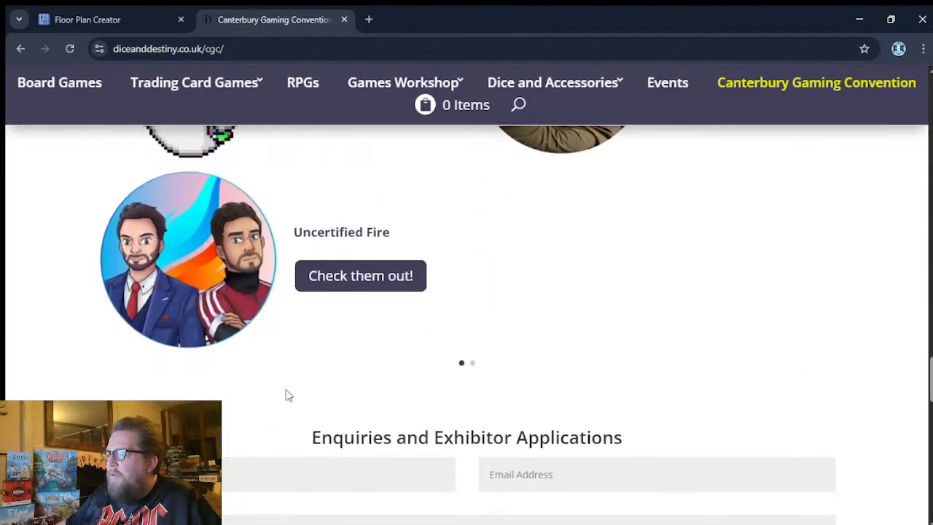
scroll(350, 343, down, 1)
scroll(388, 369, up, 5)
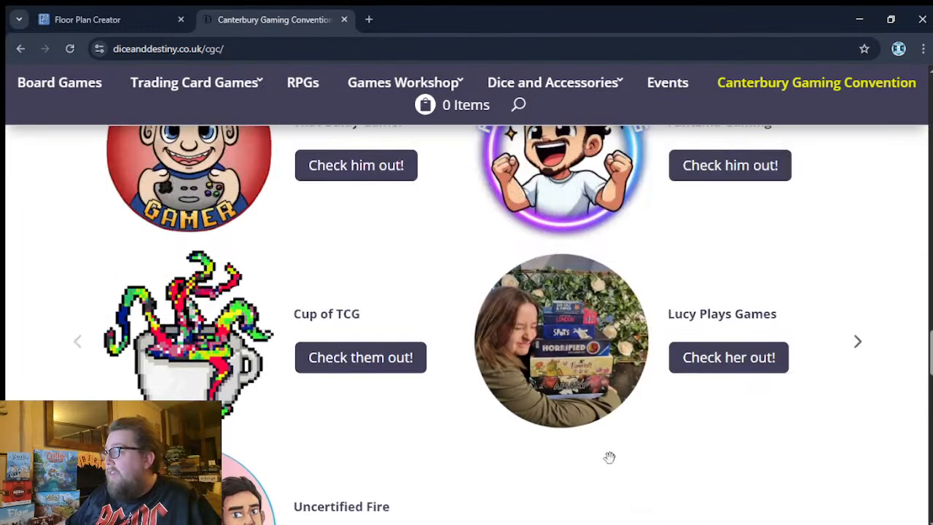
scroll(637, 469, down, 2)
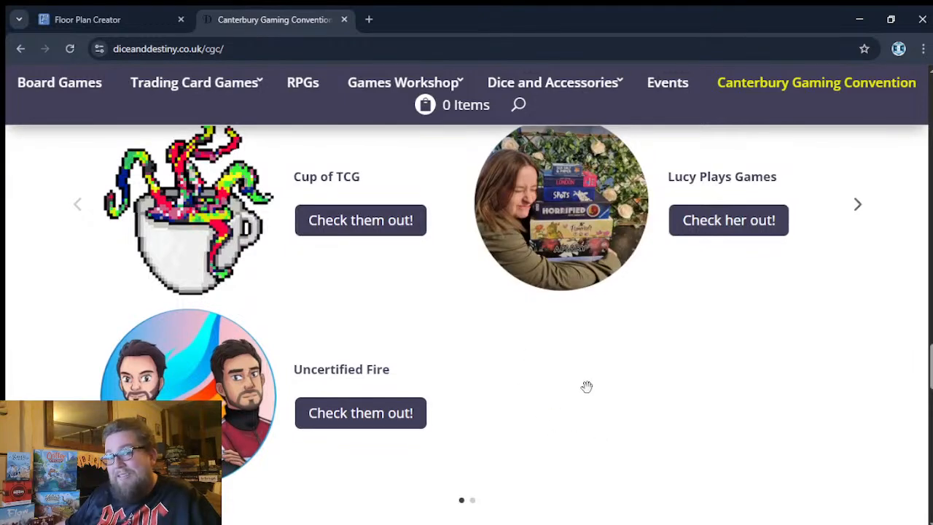
- Review the "Enquiries and Exhibitor Applications" form and the "Volunteer's Wanted!" section below it
scroll(509, 344, down, 1)
scroll(504, 350, down, 5)
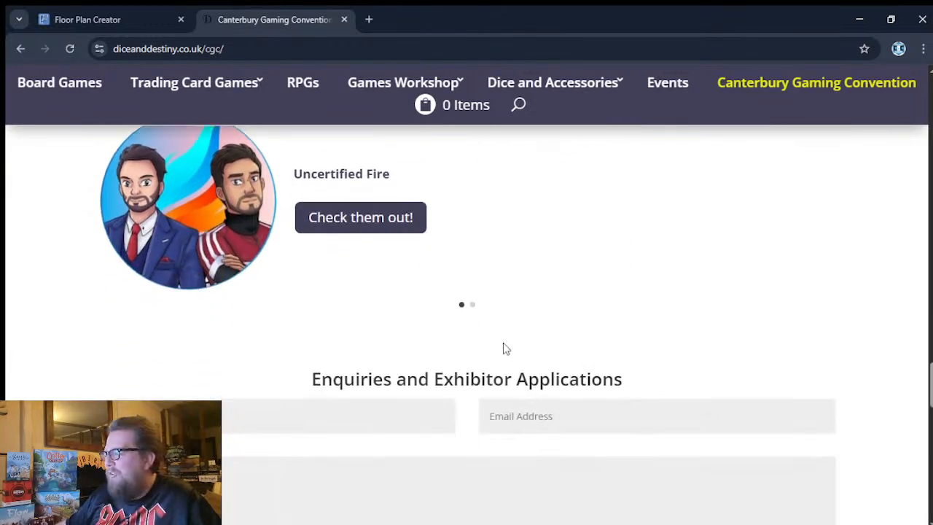
scroll(560, 352, up, 1)
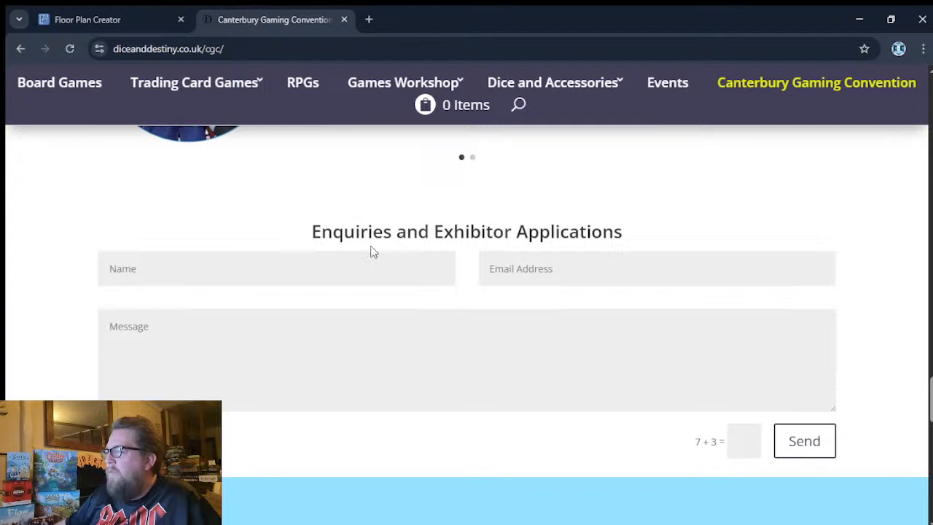
scroll(548, 314, down, 3)
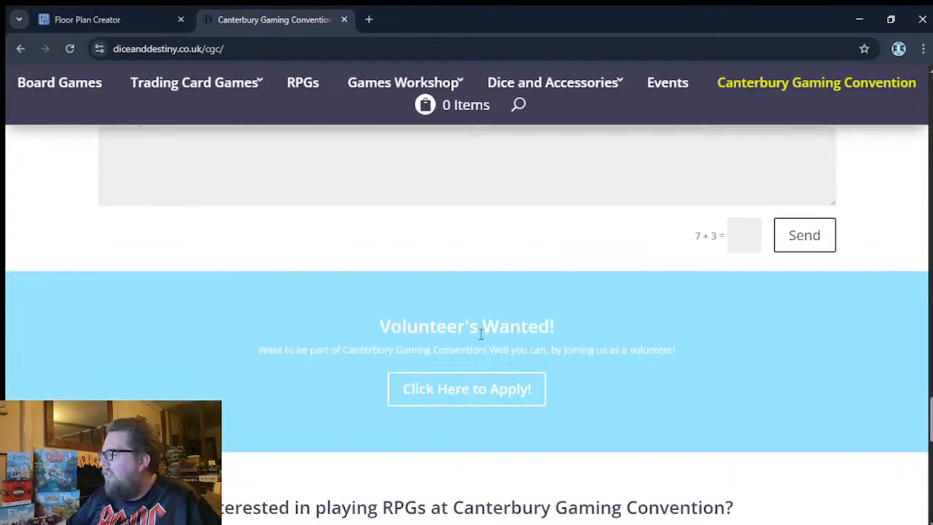
scroll(575, 381, down, 2)
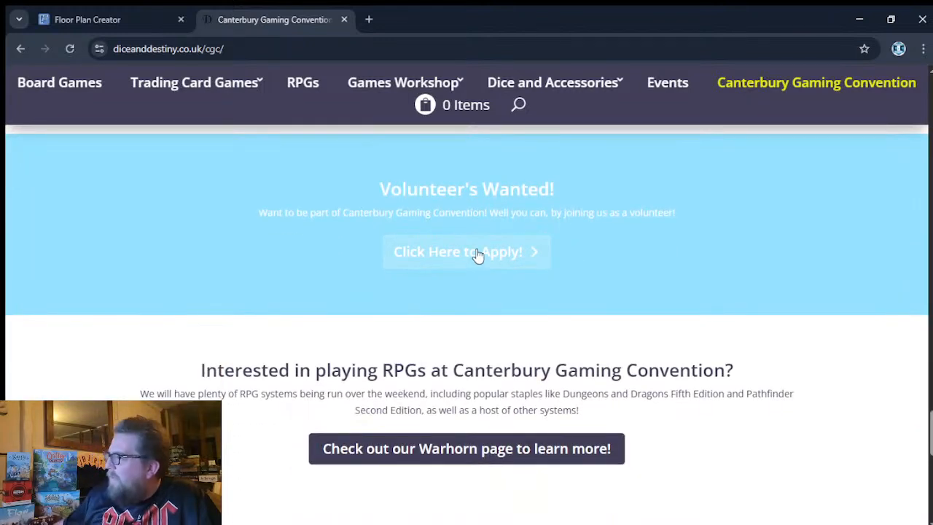
- Read the section on playing RPGs with its Warhorn link and the social media links under "Follow us for updates!"
scroll(487, 251, down, 1)
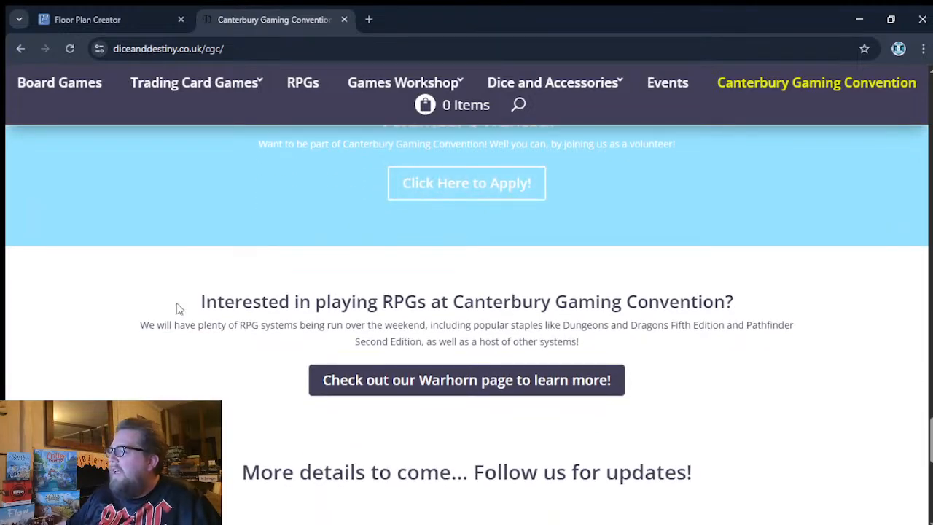
scroll(510, 374, down, 1)
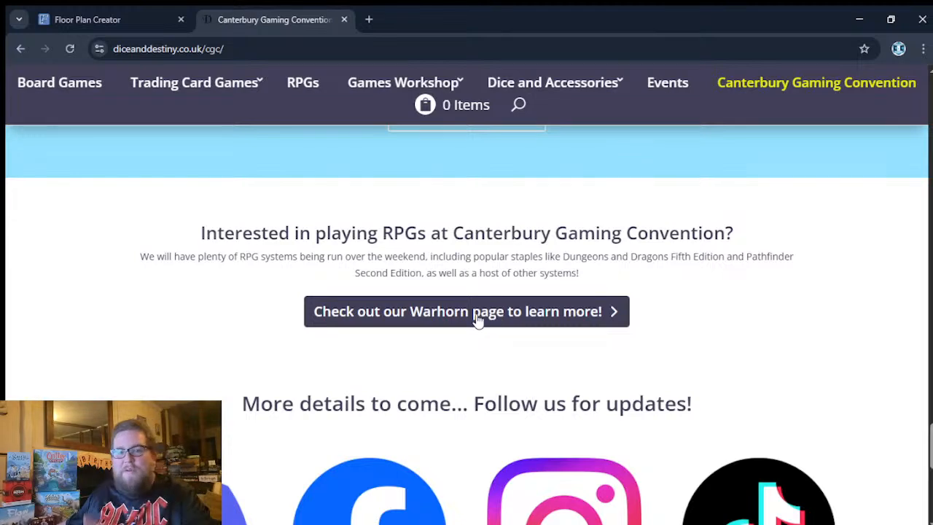
scroll(555, 355, down, 1)
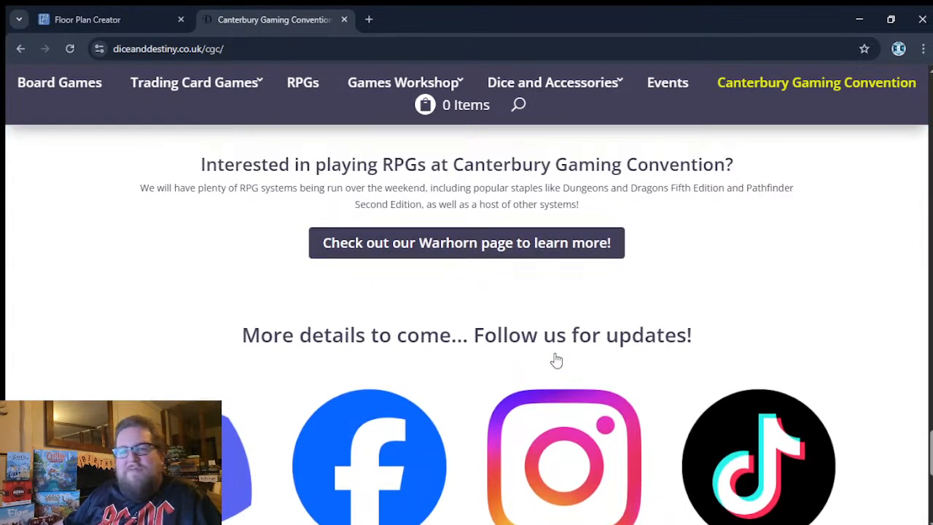
scroll(492, 288, down, 4)
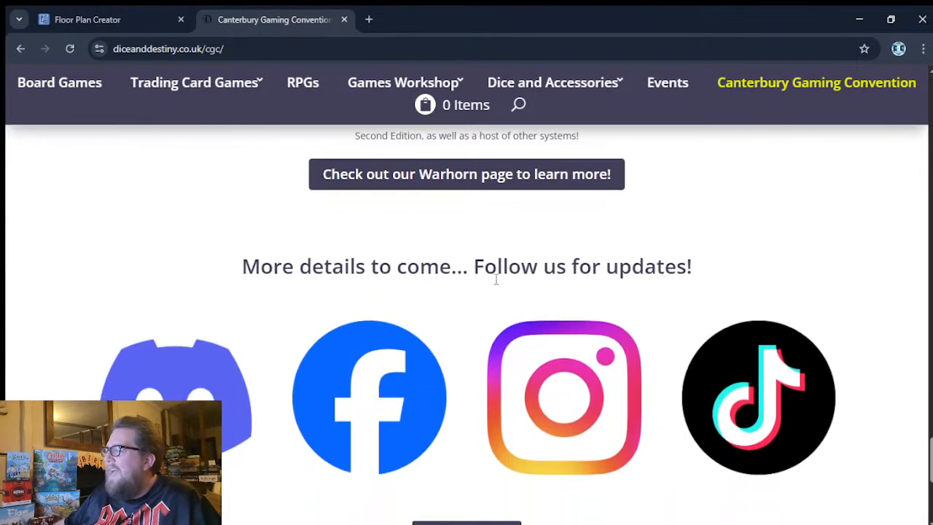
- Return to the top of the convention page with the Dice & Destiny header
scroll(495, 283, up, 6)
scroll(496, 285, down, 12)
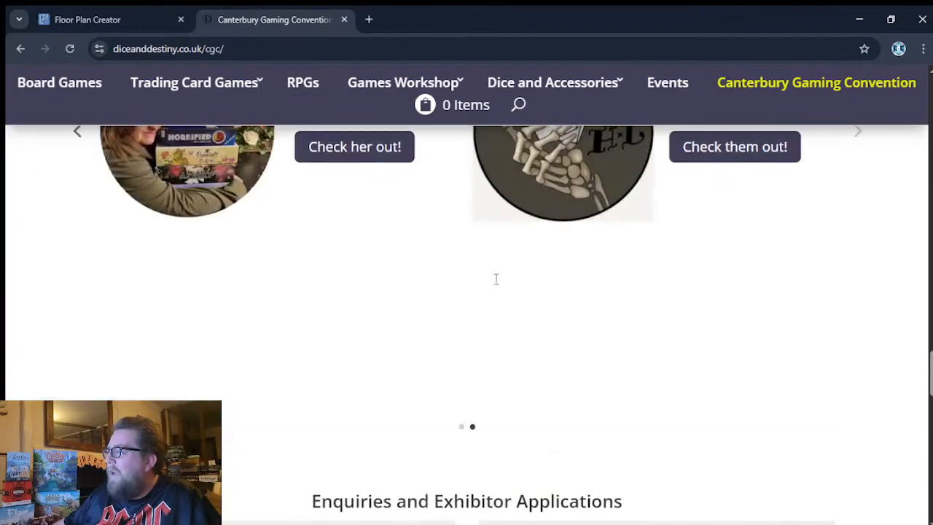
scroll(495, 277, up, 4)
scroll(495, 277, up, 20)
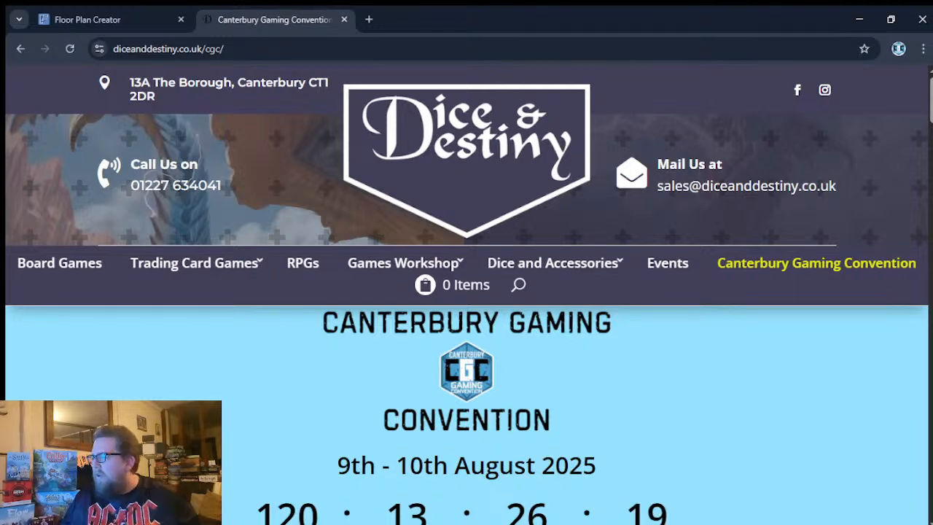
- Revisit the Confirmed Exhibitors section and advance its carousel to view Man O' Kent Games, Dicey Dragon Games and Kent Pathfinder Society
scroll(399, 359, down, 15)
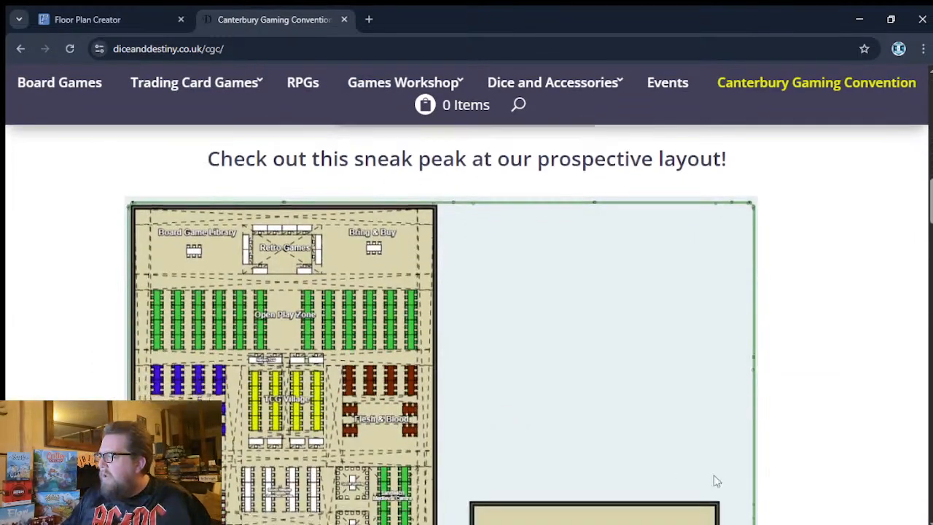
scroll(670, 407, down, 8)
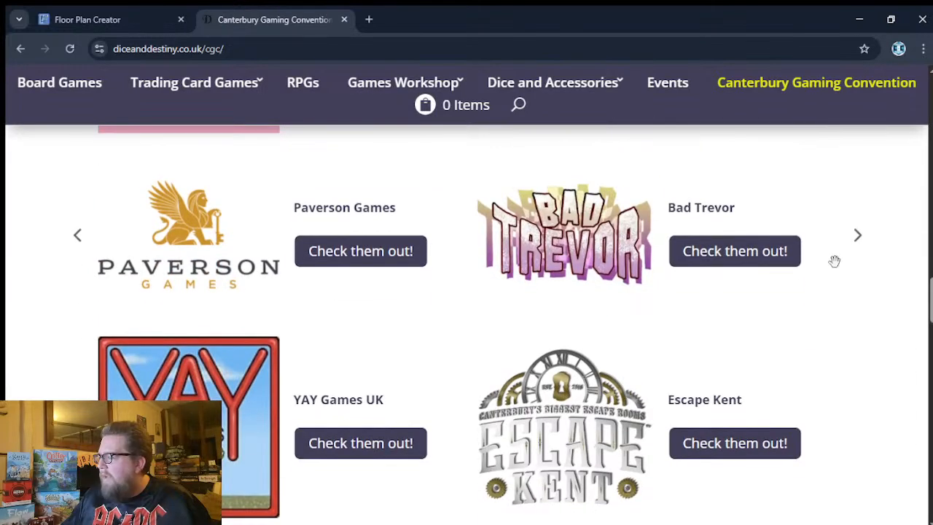
click(860, 243)
scroll(856, 241, up, 2)
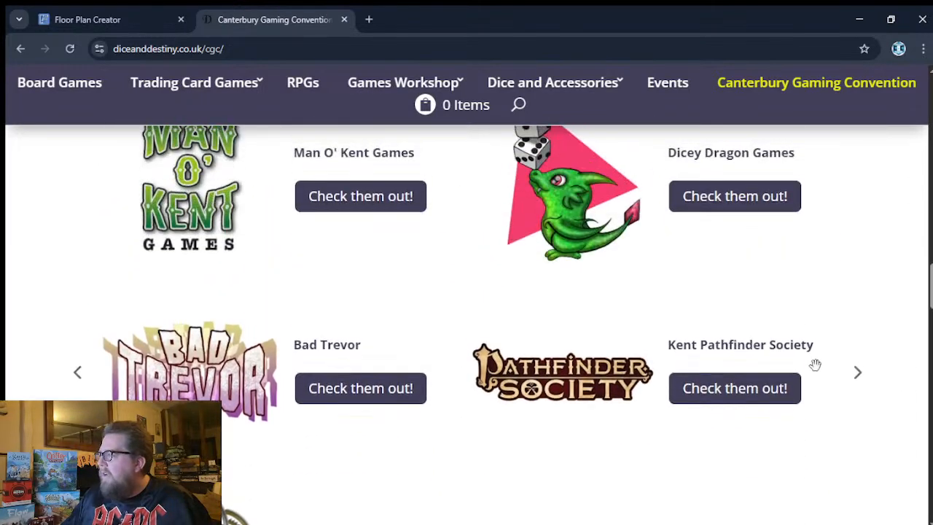
scroll(841, 334, up, 1)
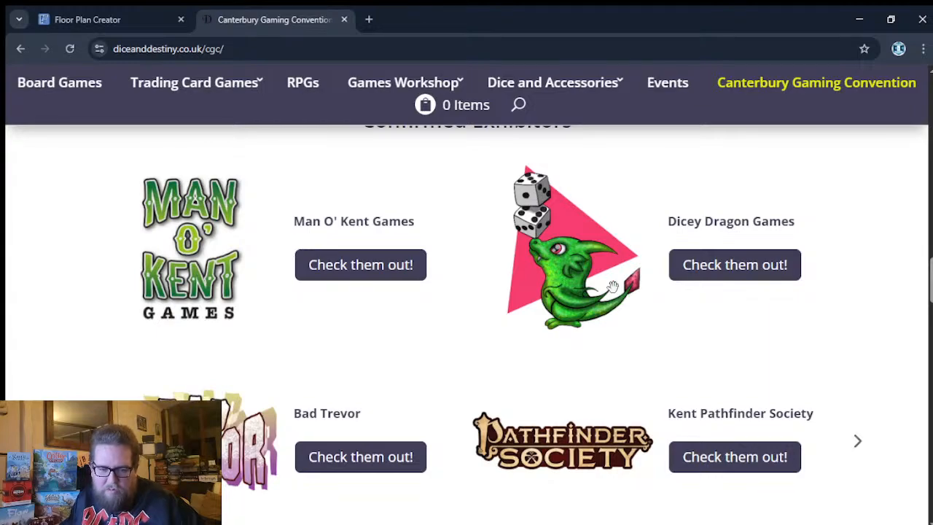
- Go back past the venue map to the convention's dates, countdown and early bird ticket offer
scroll(612, 365, up, 15)
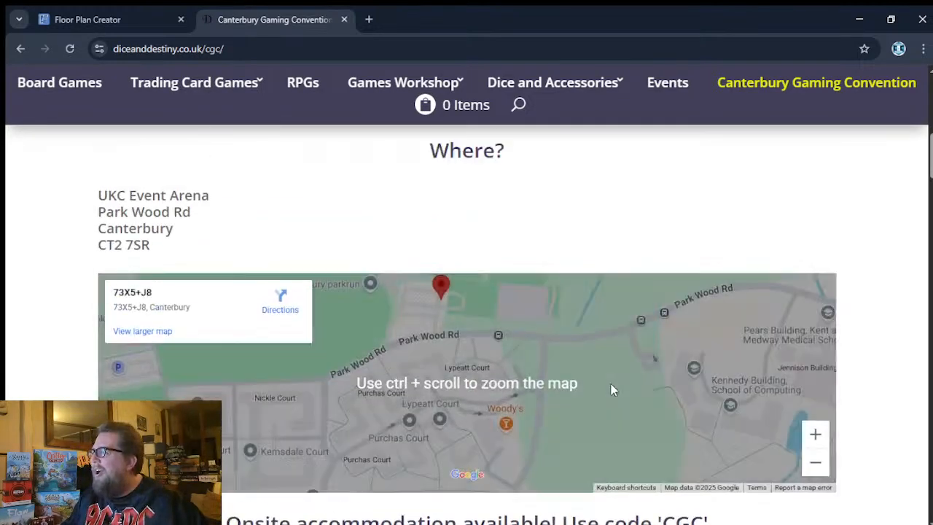
scroll(613, 390, up, 6)
scroll(604, 344, down, 2)
scroll(549, 338, up, 1)
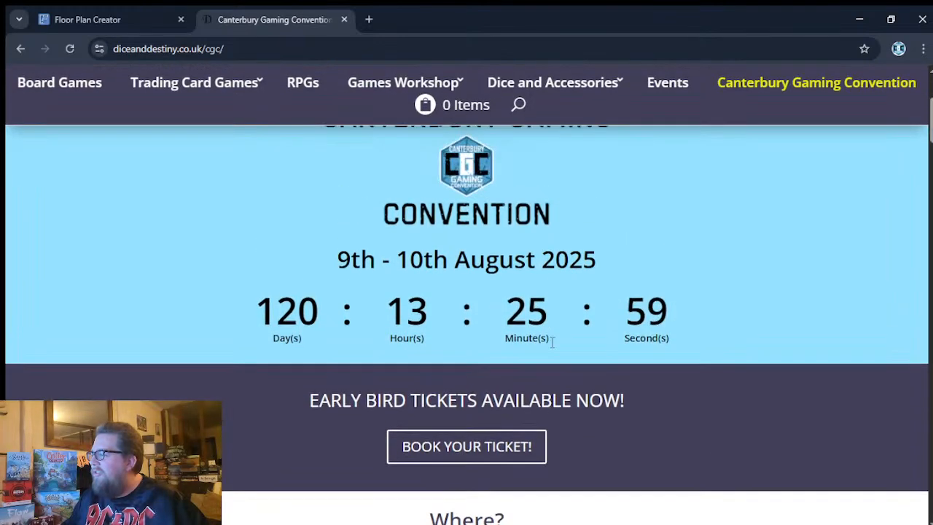
scroll(552, 342, up, 1)
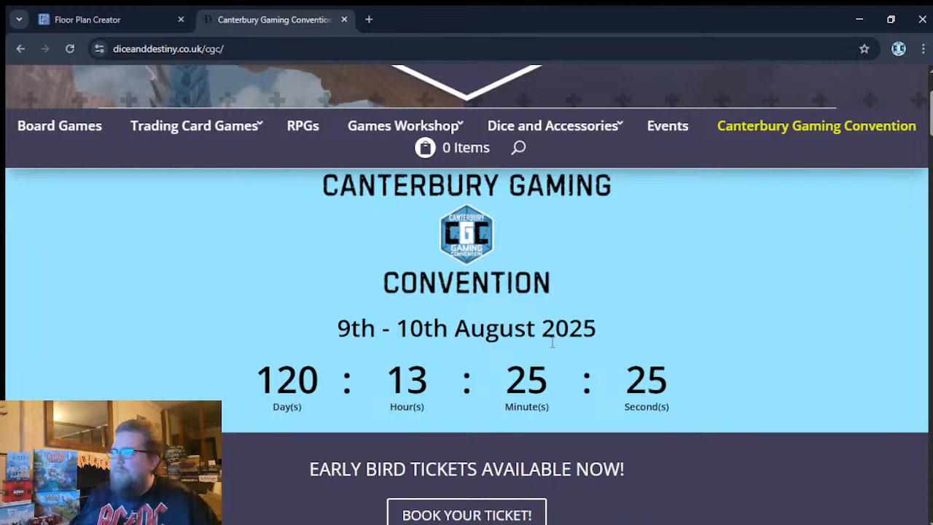
- Switch to the CGC floor plan in Floor Plan Creator and inspect the trader rows between Pathfinder Society and the Food area
click(133, 22)
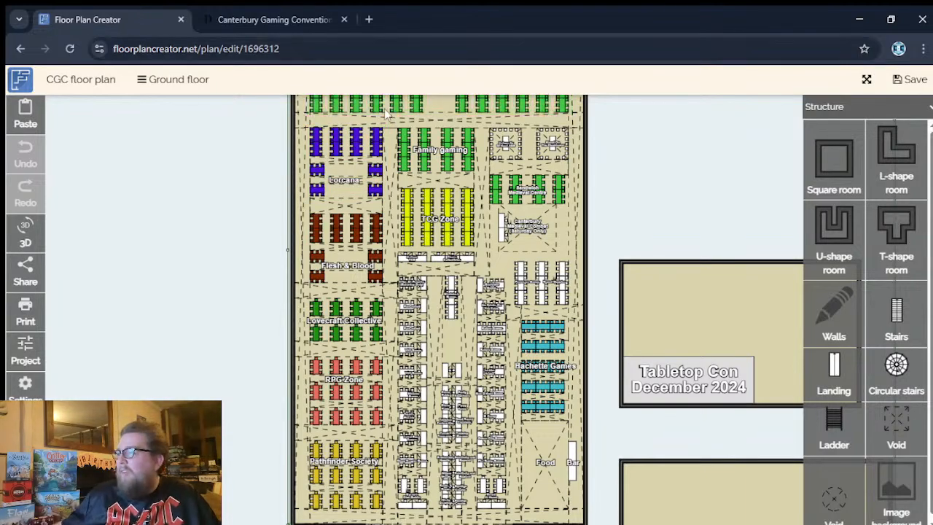
scroll(441, 312, up, 3)
drag(565, 336, 557, 146)
scroll(522, 353, up, 1)
drag(541, 420, 540, 338)
drag(542, 259, 544, 333)
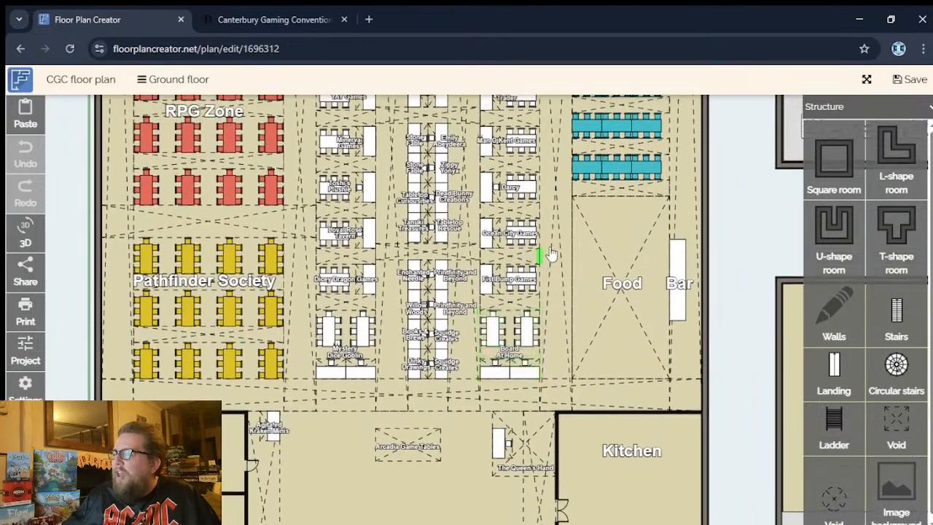
drag(557, 236, 558, 328)
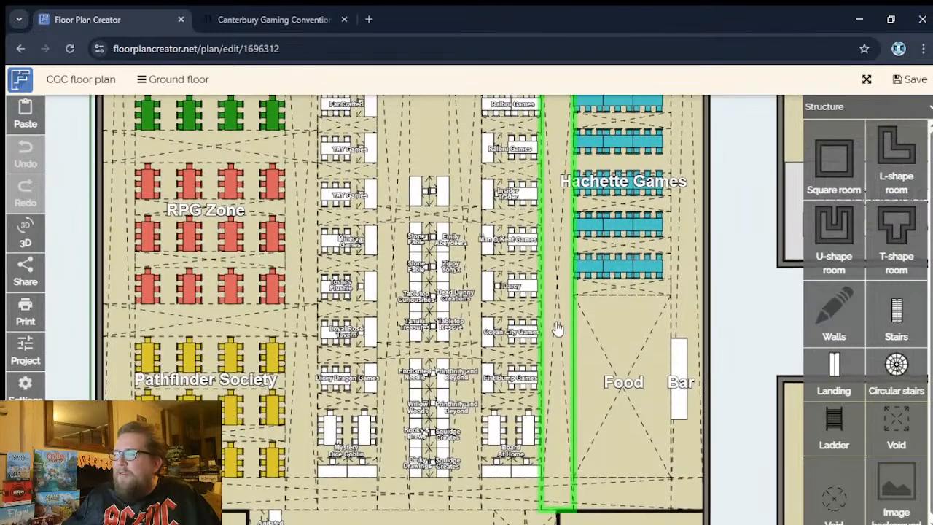
drag(559, 278, 558, 299)
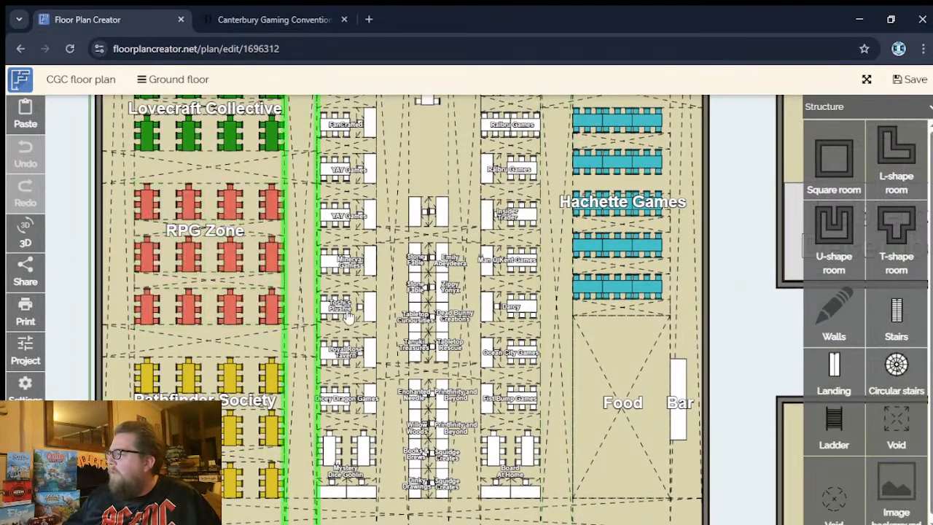
- Examine the floor plan around the Hachette Games tables and the neighbouring trader stands, from Paverson Games to the Food area
scroll(569, 343, up, 3)
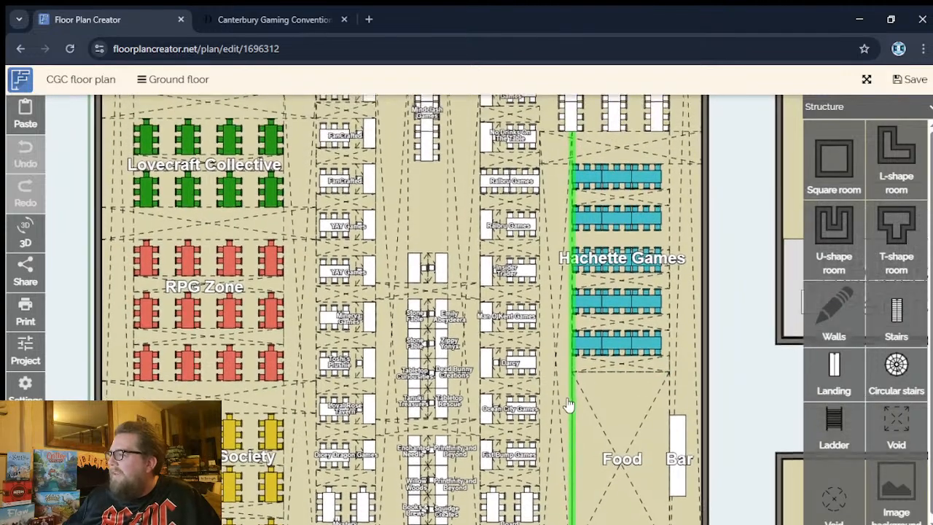
scroll(561, 336, up, 1)
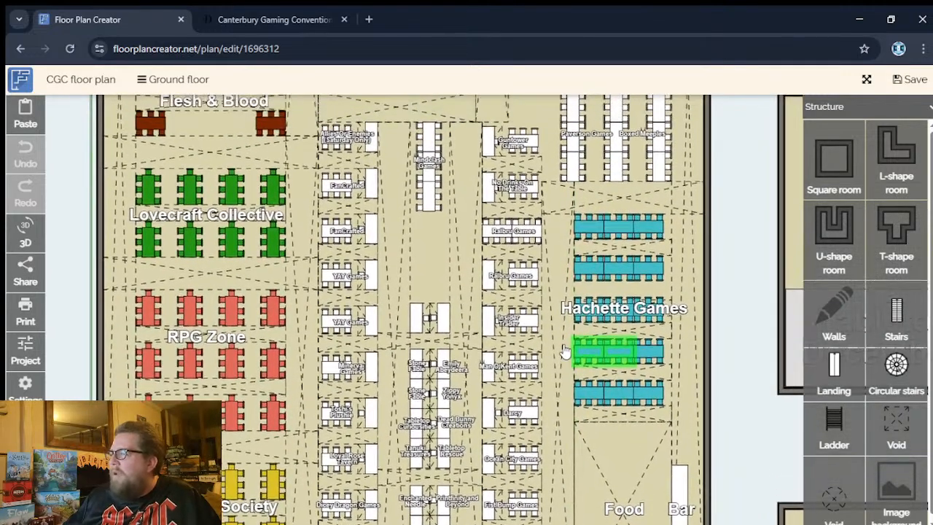
scroll(568, 408, down, 1)
scroll(567, 399, down, 1)
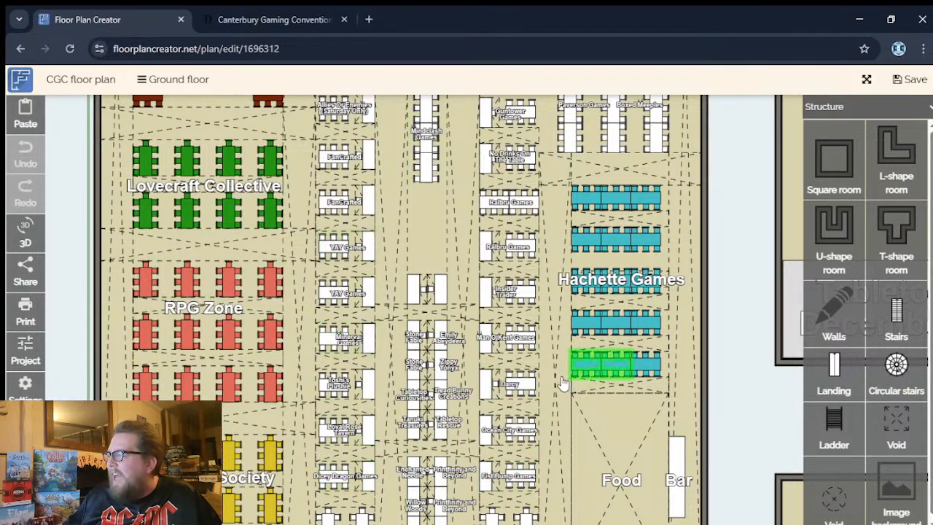
- Examine the floor plan from the Darcy stand and Hachette Games tables up to the TCG Zone and Canterbury Medieval Combat area
drag(557, 362, 564, 377)
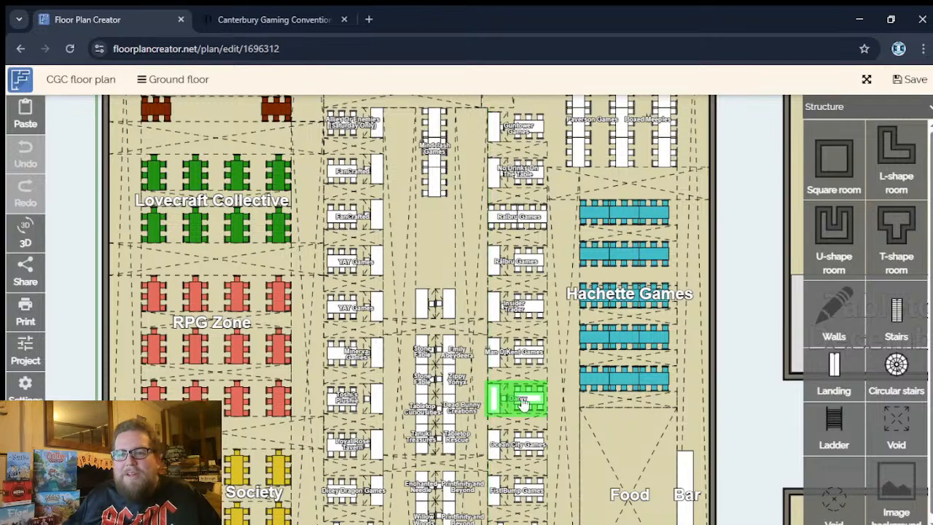
scroll(568, 372, up, 3)
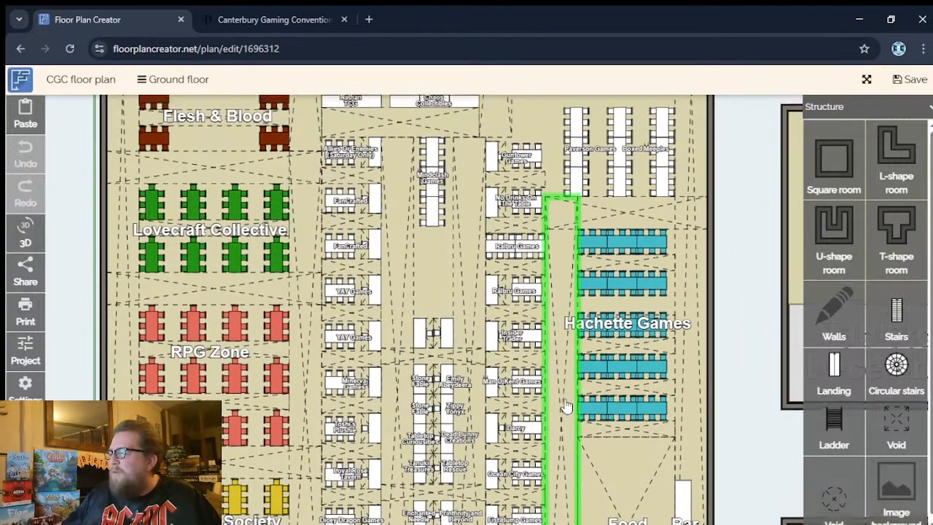
scroll(572, 337, up, 1)
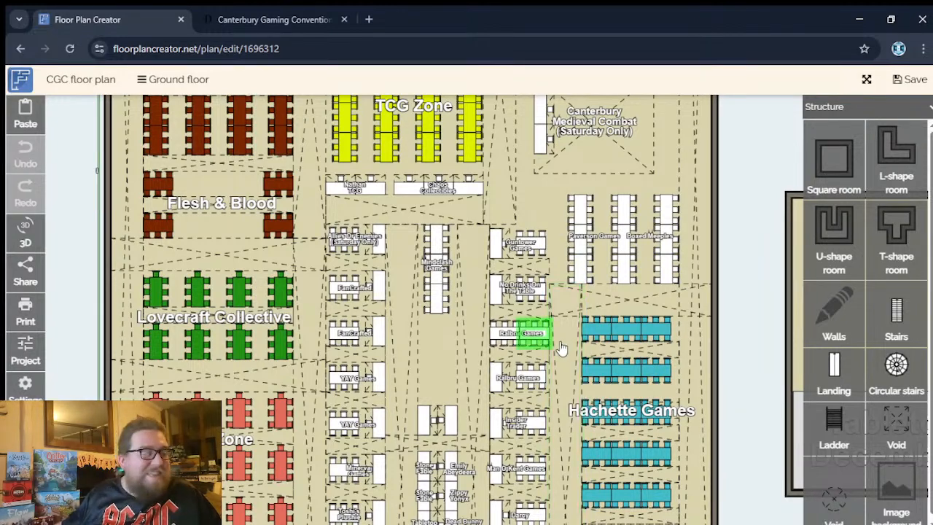
scroll(560, 313, up, 2)
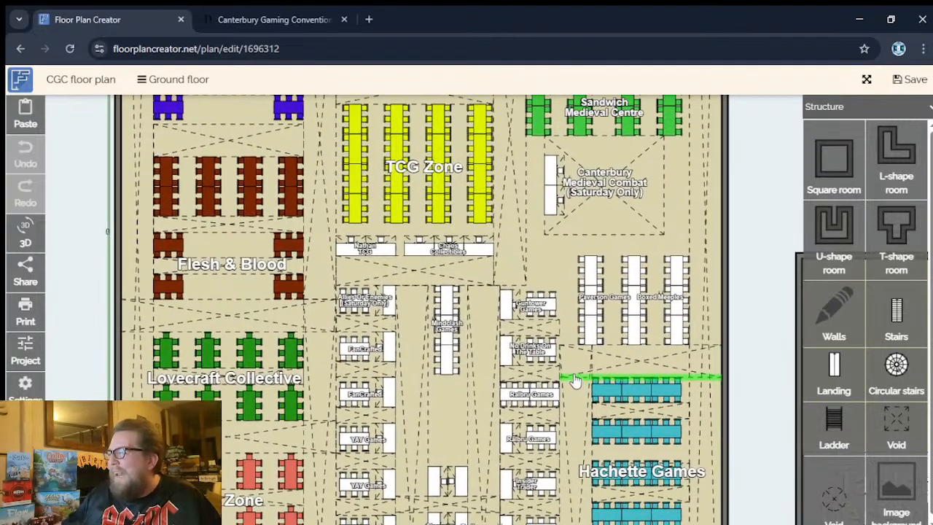
- Inspect the Open Play Zone and its neighbouring areas, and view the hall's wider layout down to Hachette Games and the RPG Zone
drag(566, 276, 569, 412)
drag(612, 255, 606, 360)
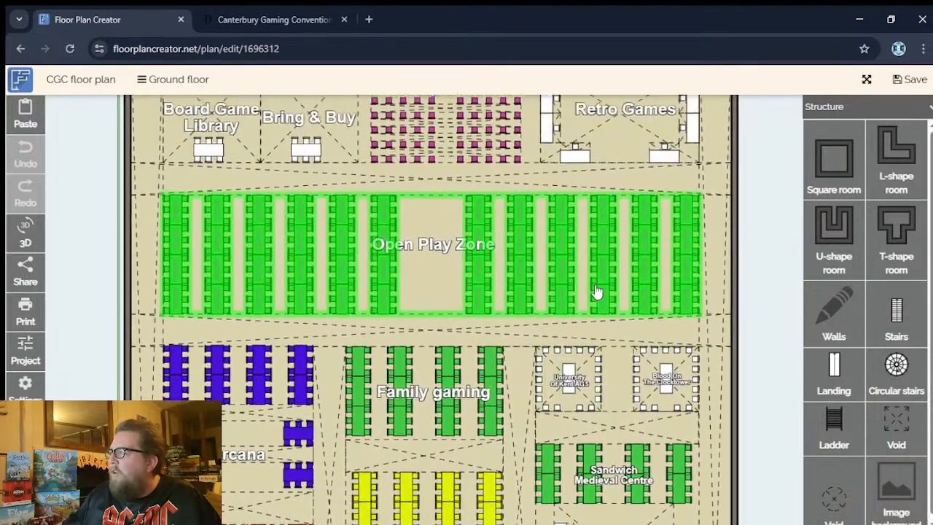
scroll(596, 321, down, 5)
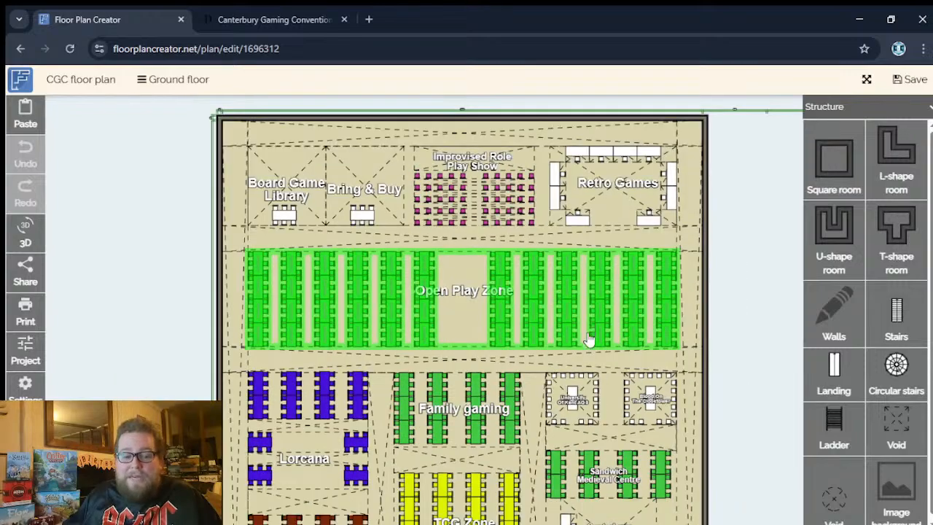
drag(590, 348, 515, 182)
scroll(516, 182, down, 4)
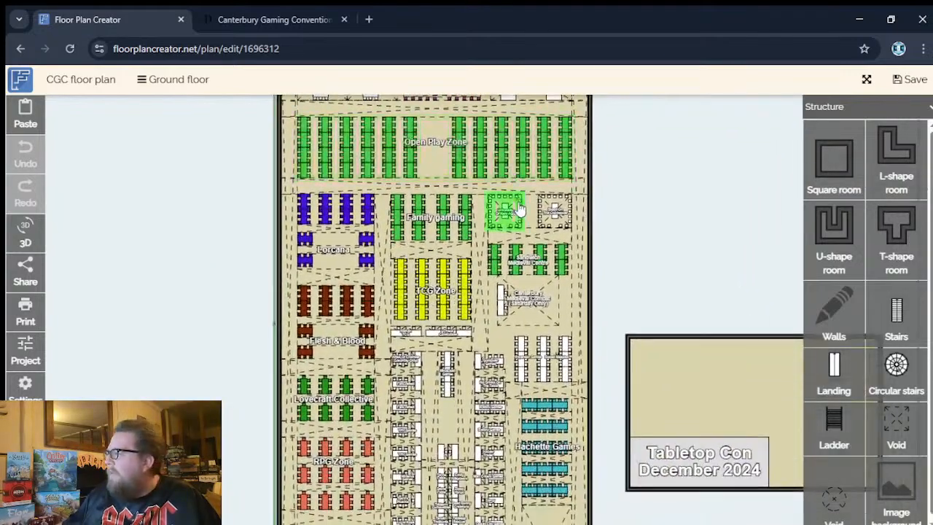